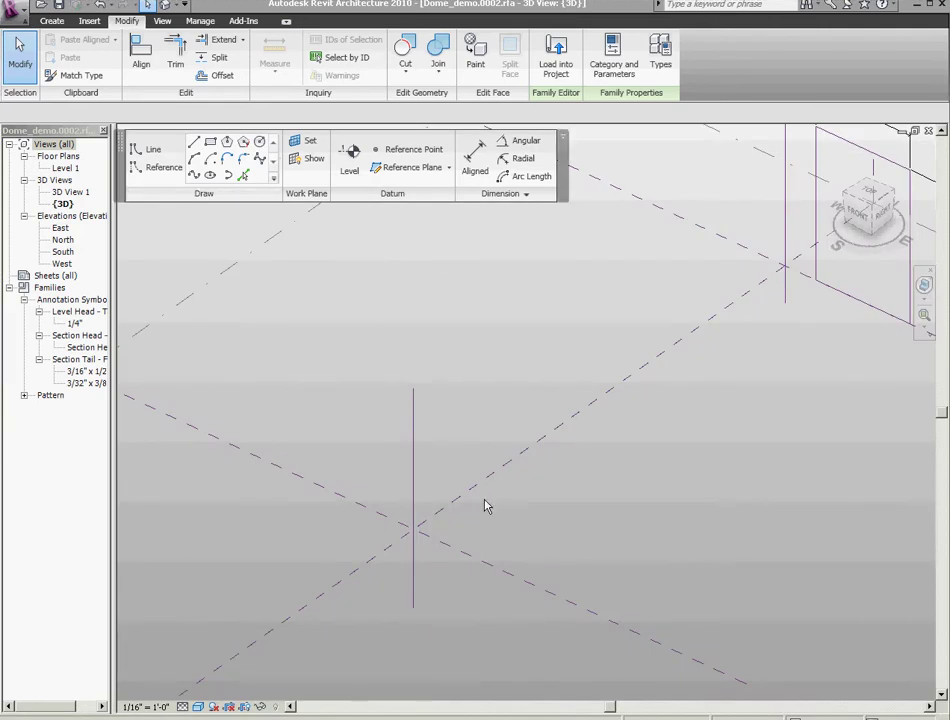
# Step: Pick the center reference plane as the placement plane for a new line
pyautogui.click(418, 466)
pyautogui.click(471, 403)
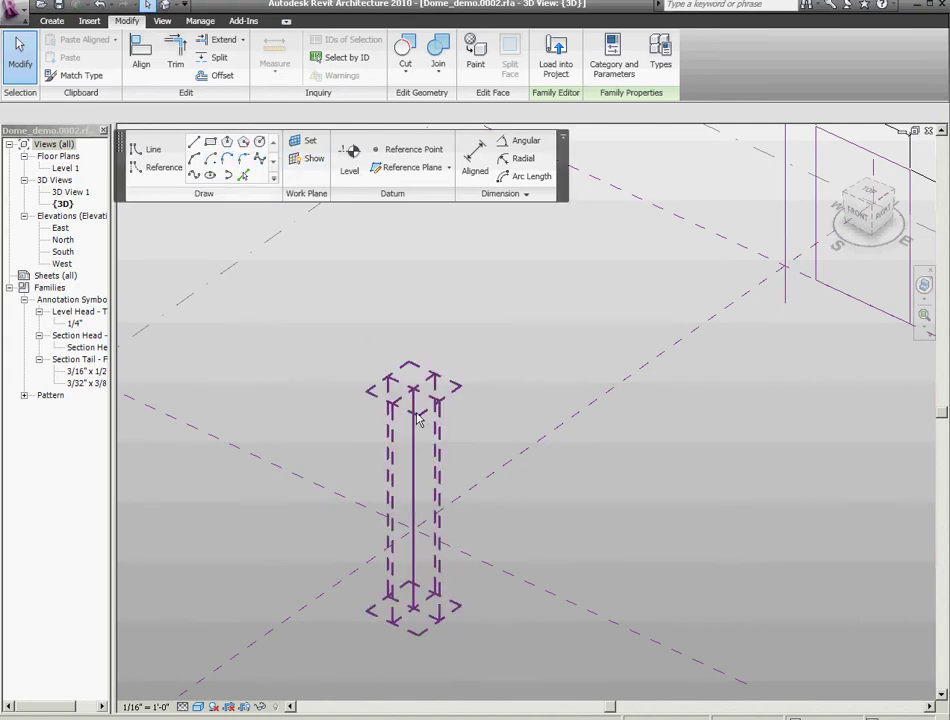
pyautogui.click(483, 572)
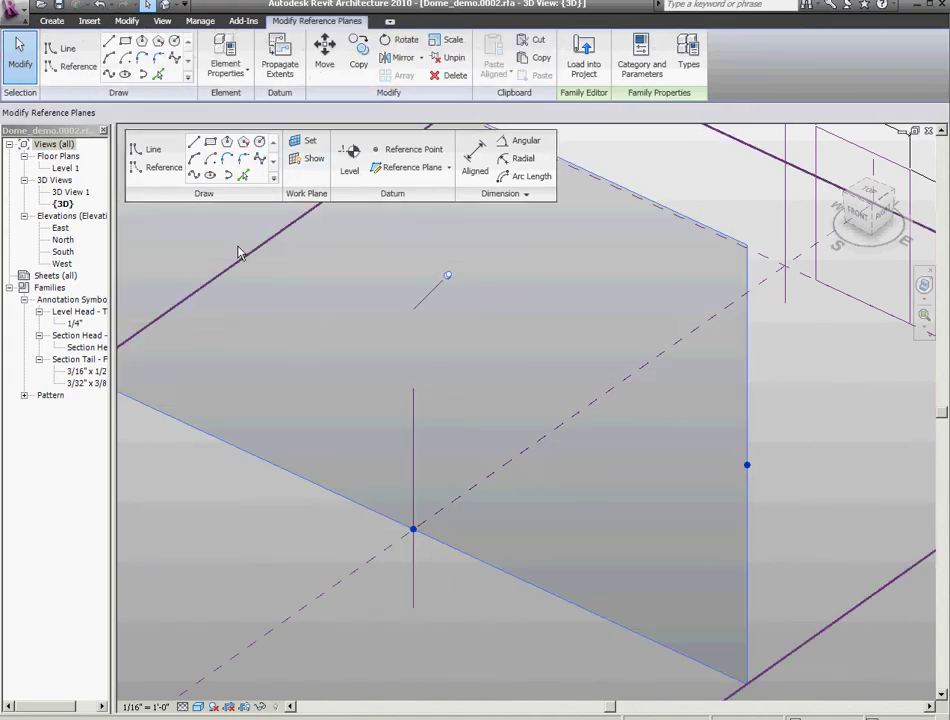
pyautogui.click(229, 176)
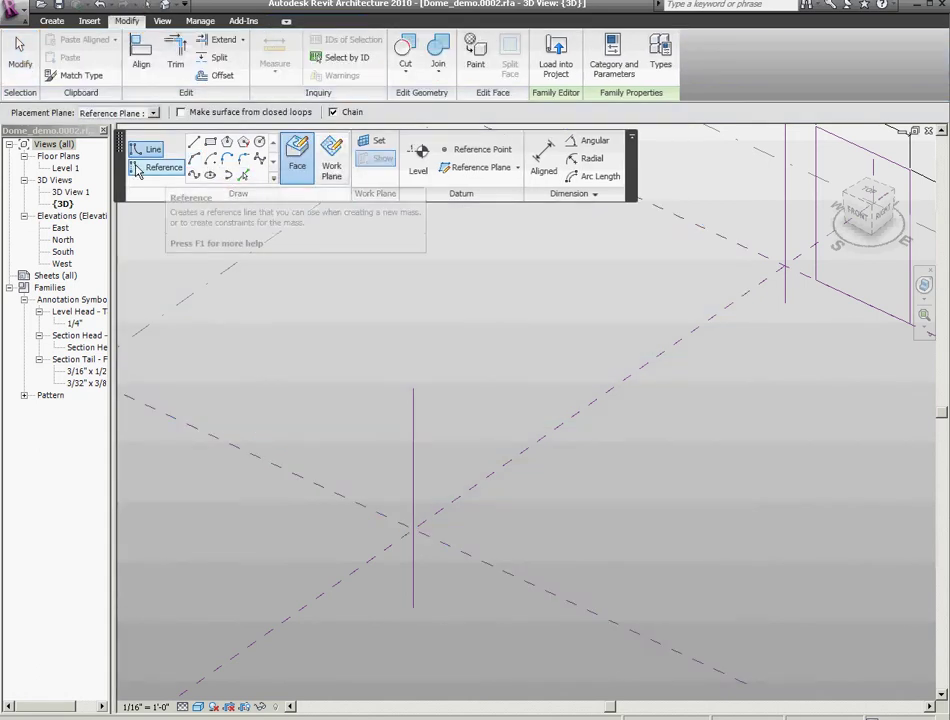
# Step: Draw a 64-foot vertical line on the center reference plane beside the existing one
pyautogui.click(140, 166)
pyautogui.click(195, 144)
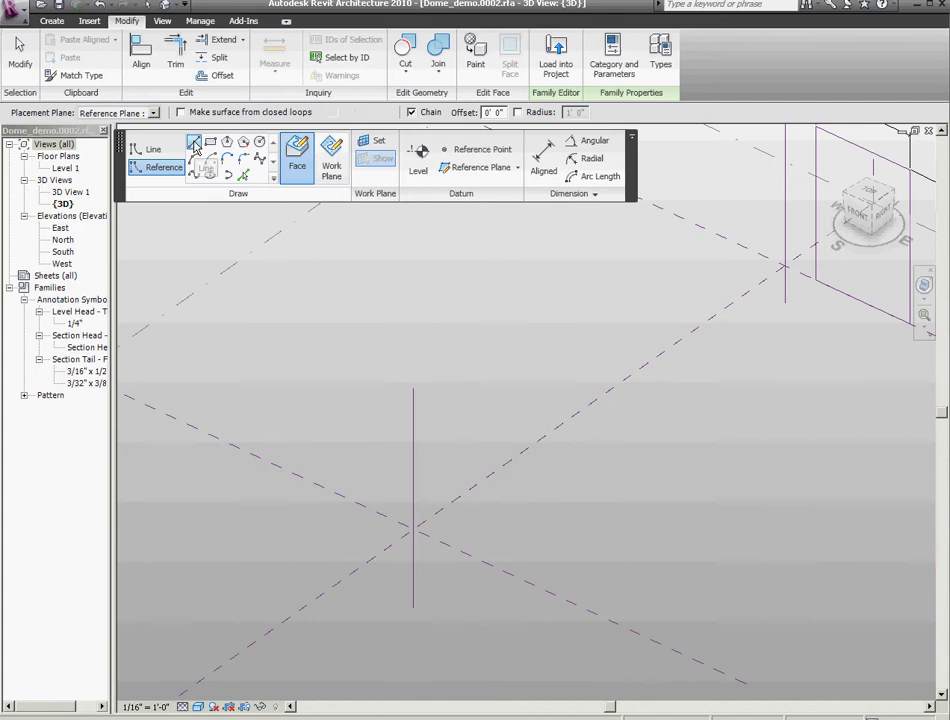
pyautogui.click(440, 560)
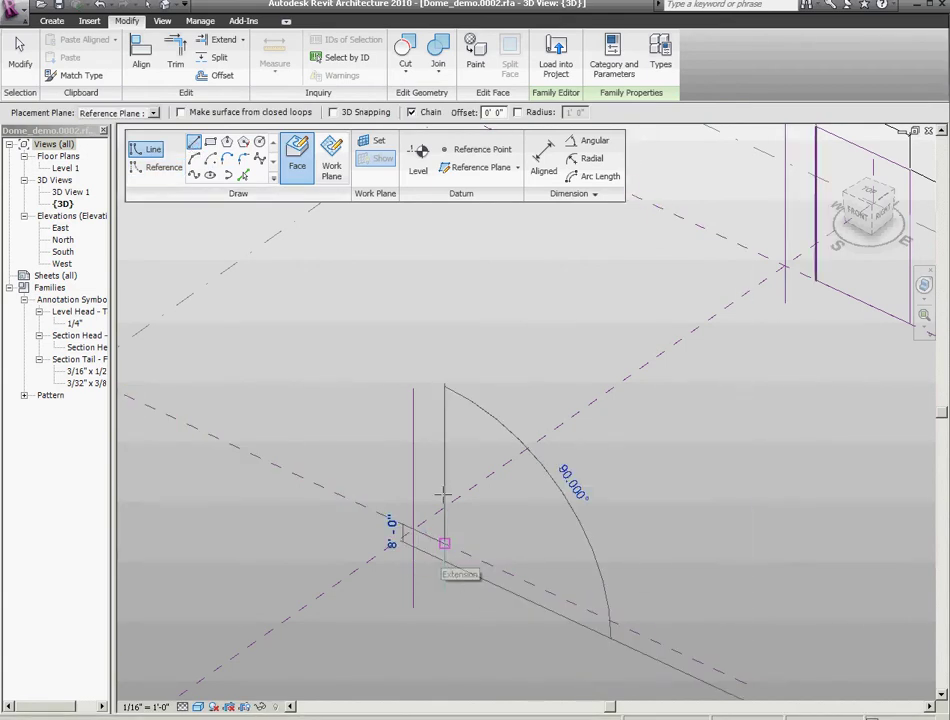
pyautogui.click(445, 420)
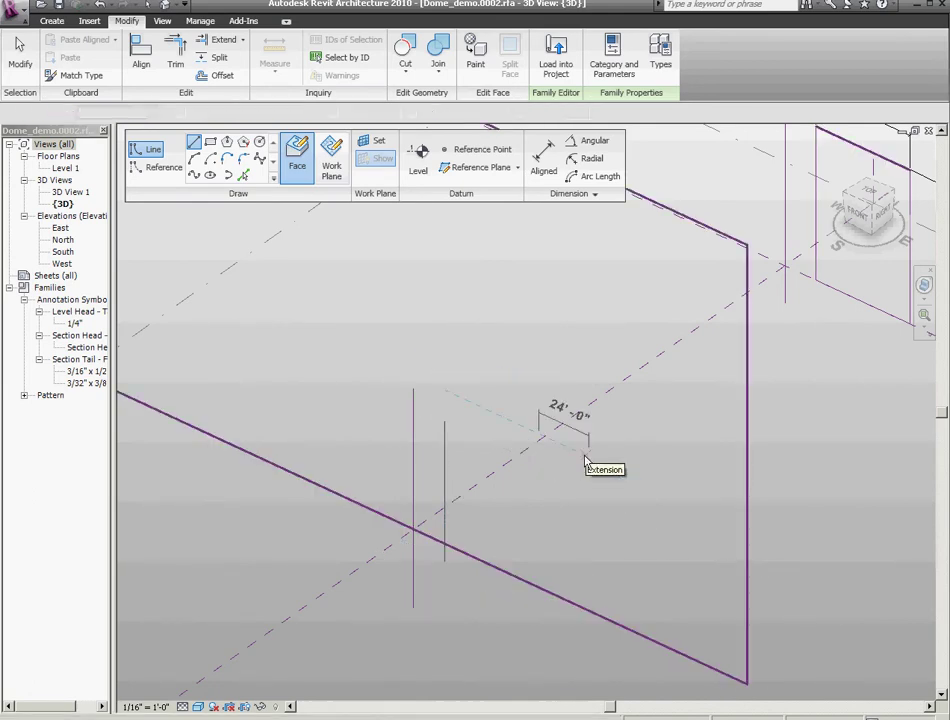
pyautogui.press('Escape')
pyautogui.press('Escape')
# Step: Turn the new vertical line into a reference line with Is Reference Line
pyautogui.click(511, 570)
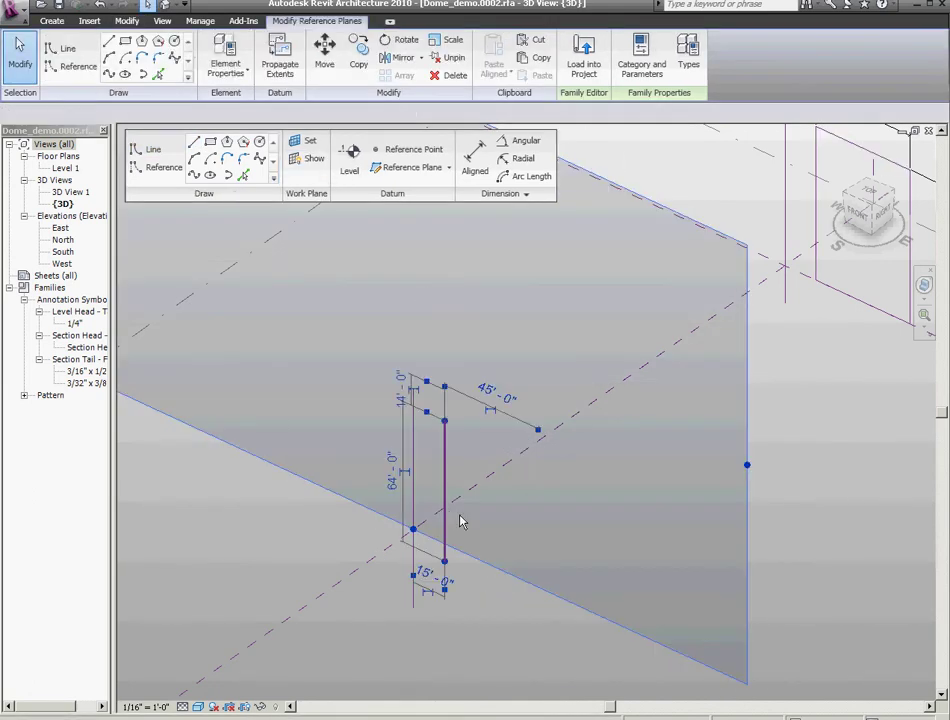
pyautogui.click(447, 519)
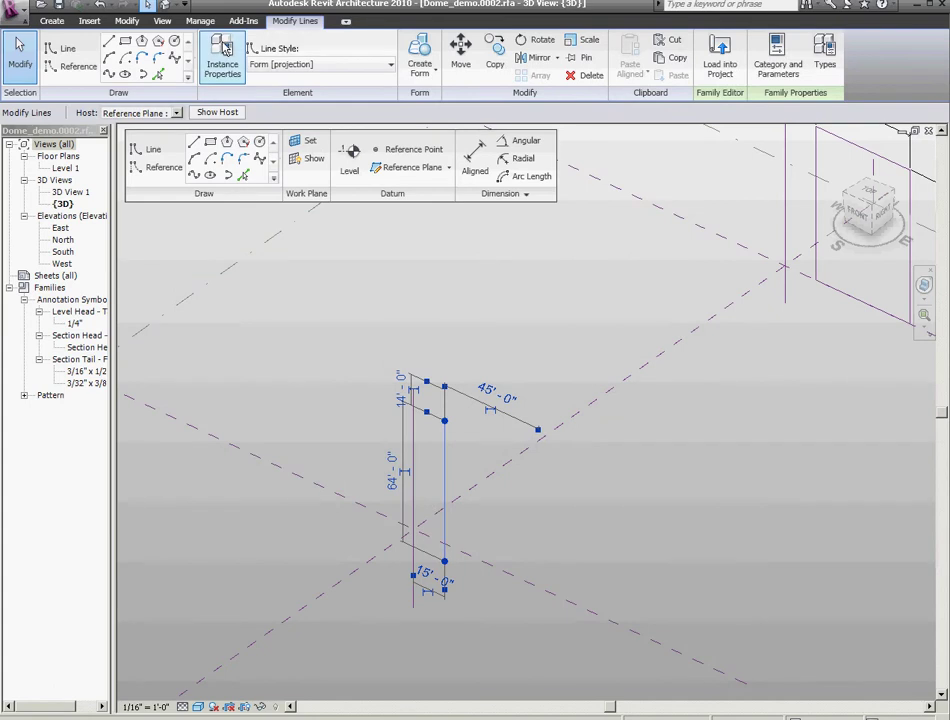
pyautogui.click(222, 57)
pyautogui.click(469, 371)
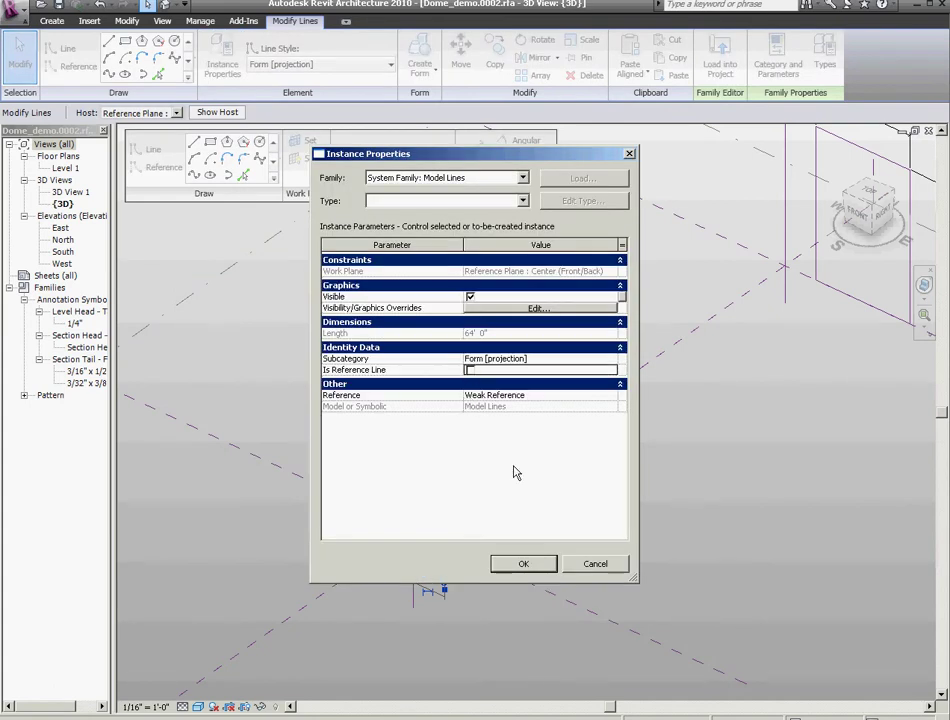
pyautogui.click(470, 370)
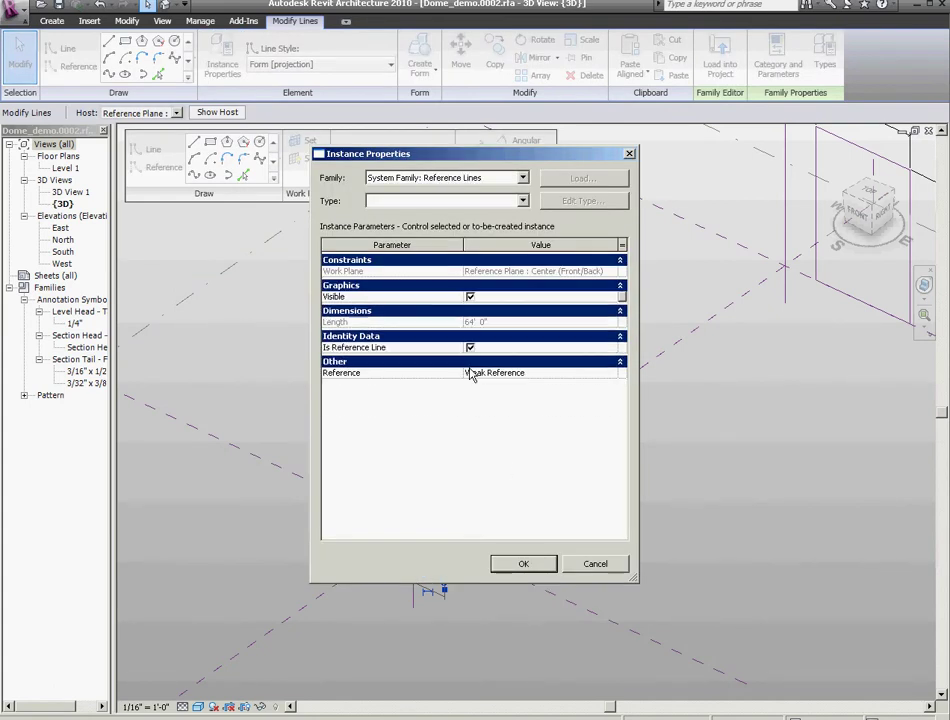
pyautogui.click(523, 564)
pyautogui.click(500, 636)
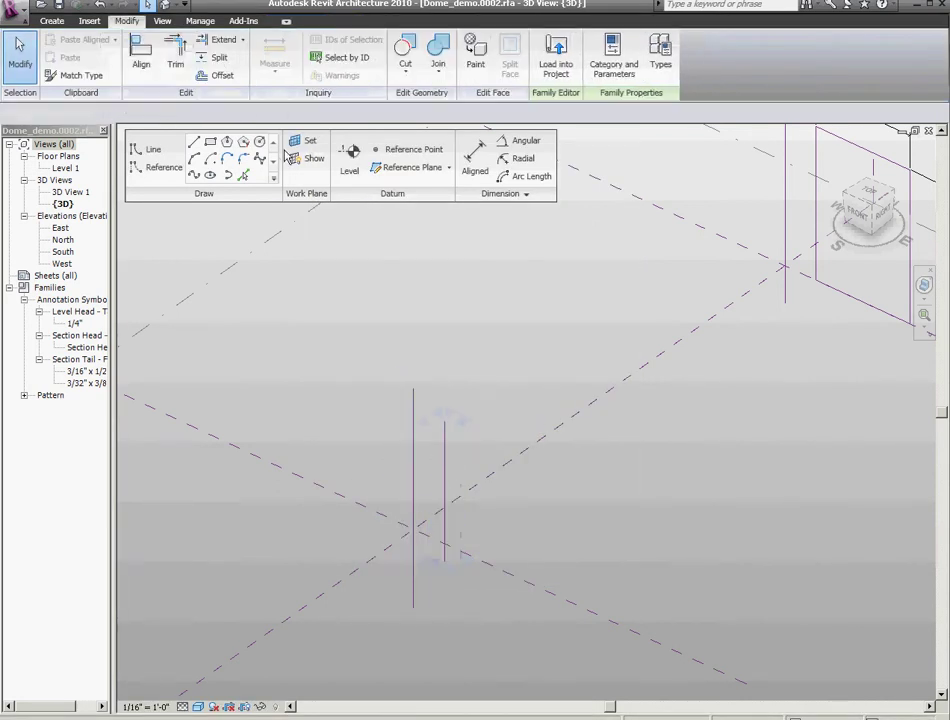
# Step: Set the new reference line's plane as work plane for a reference partial ellipse
pyautogui.click(162, 168)
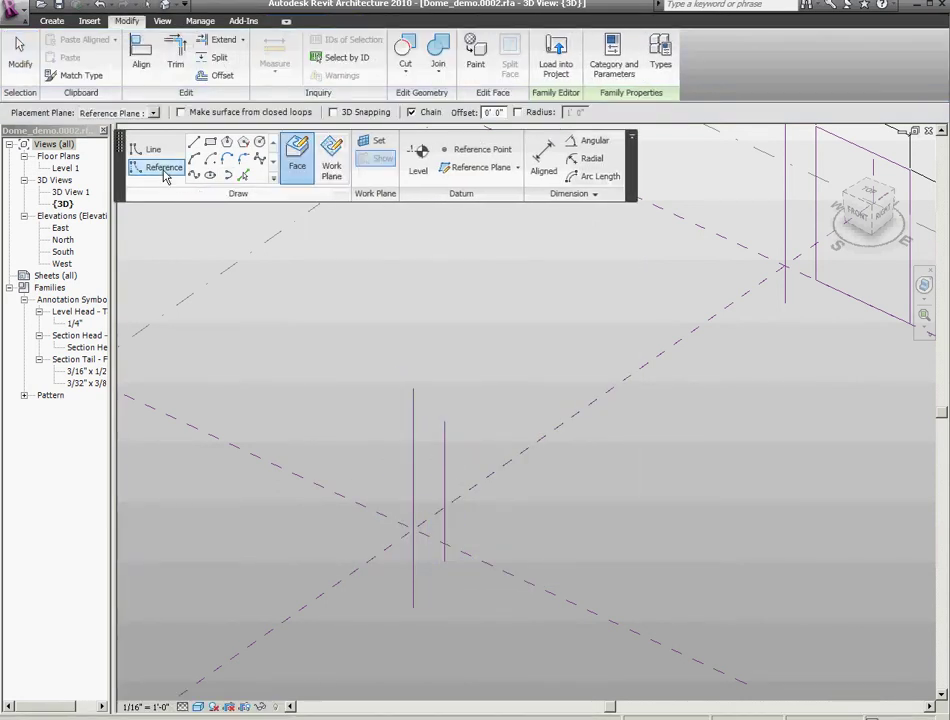
pyautogui.click(228, 177)
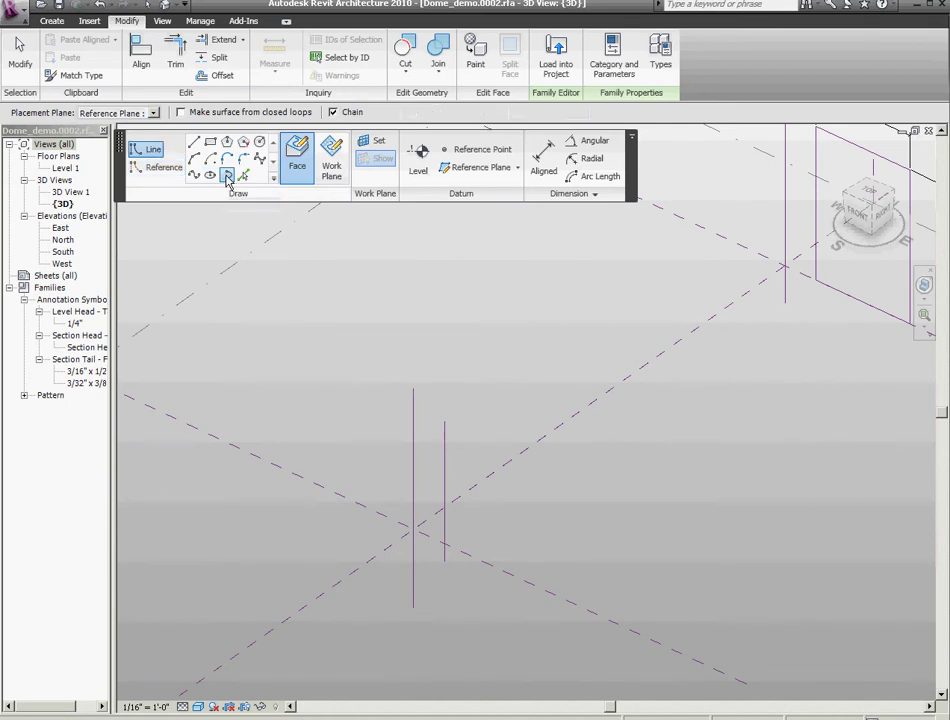
pyautogui.click(331, 160)
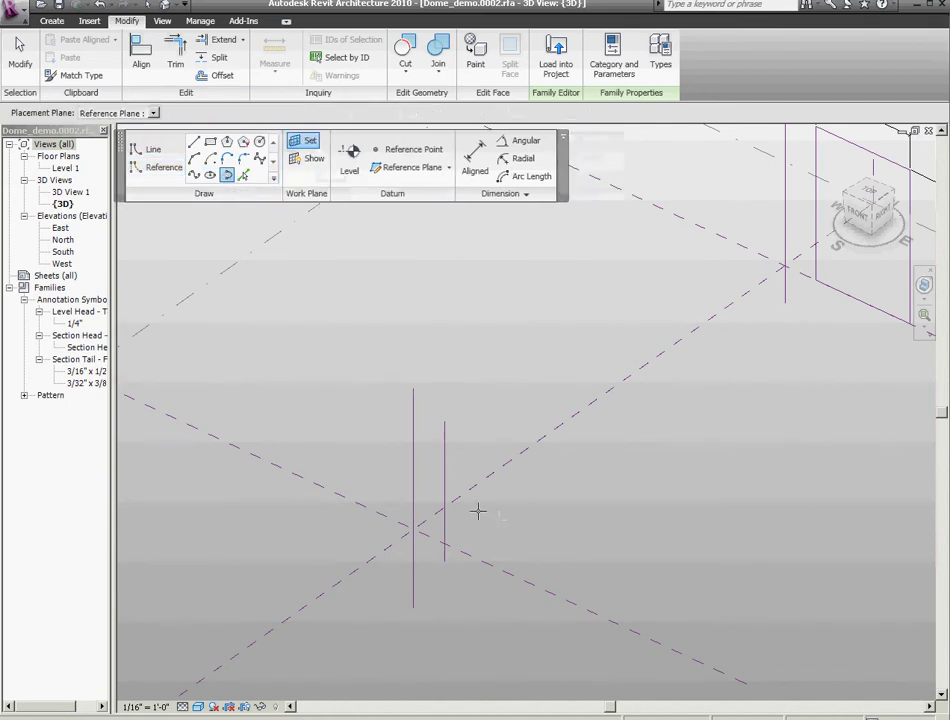
pyautogui.click(450, 463)
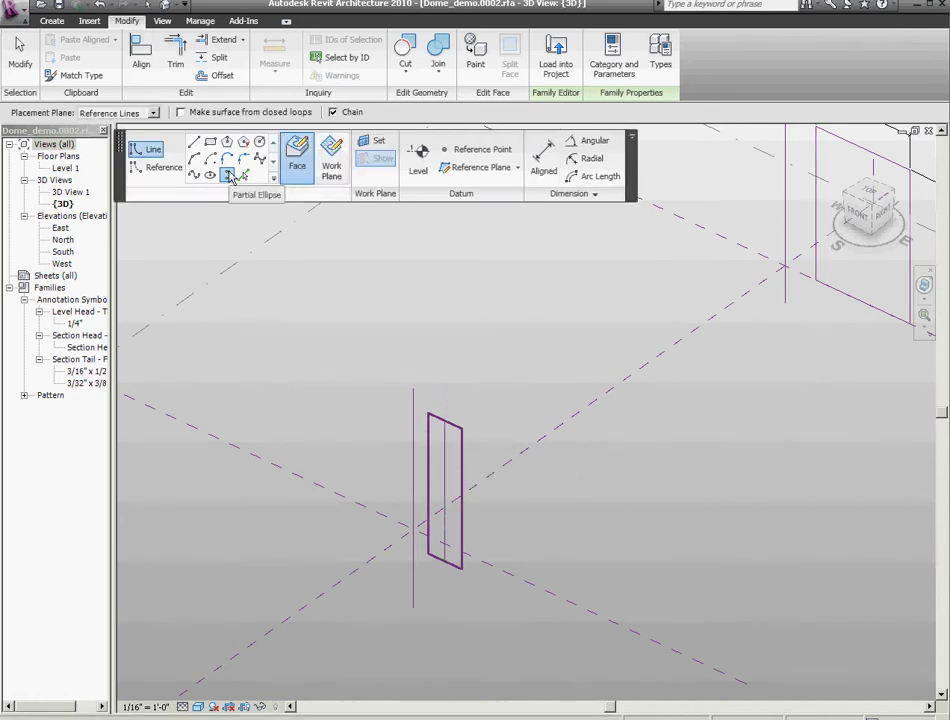
pyautogui.click(160, 167)
pyautogui.click(229, 176)
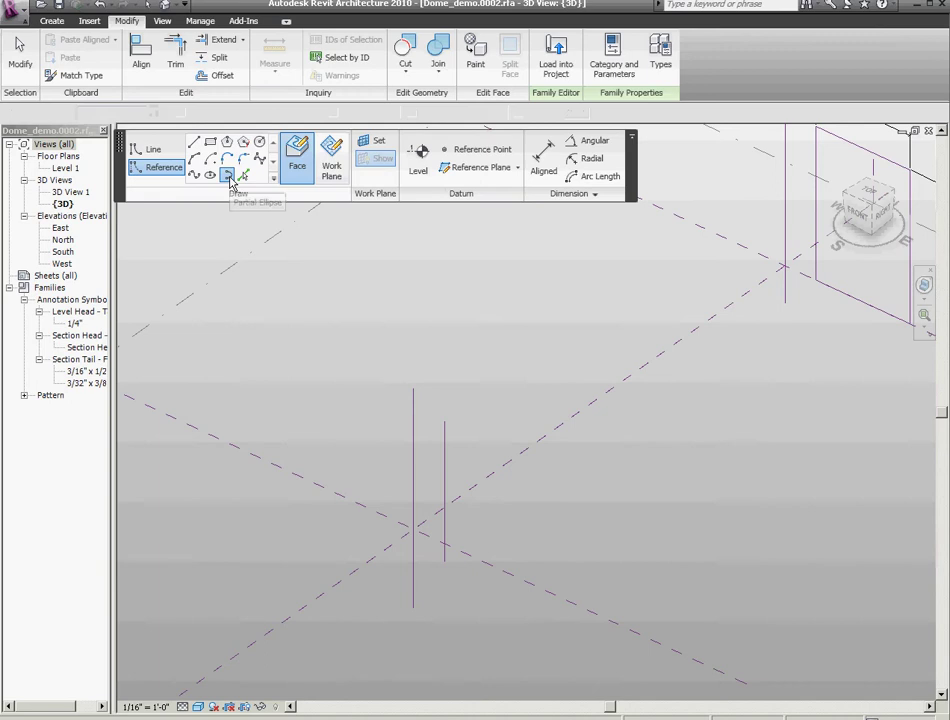
# Step: Draw the half-ellipse between the line's bottom and top ends, 64 feet wide
pyautogui.click(444, 420)
pyautogui.click(444, 561)
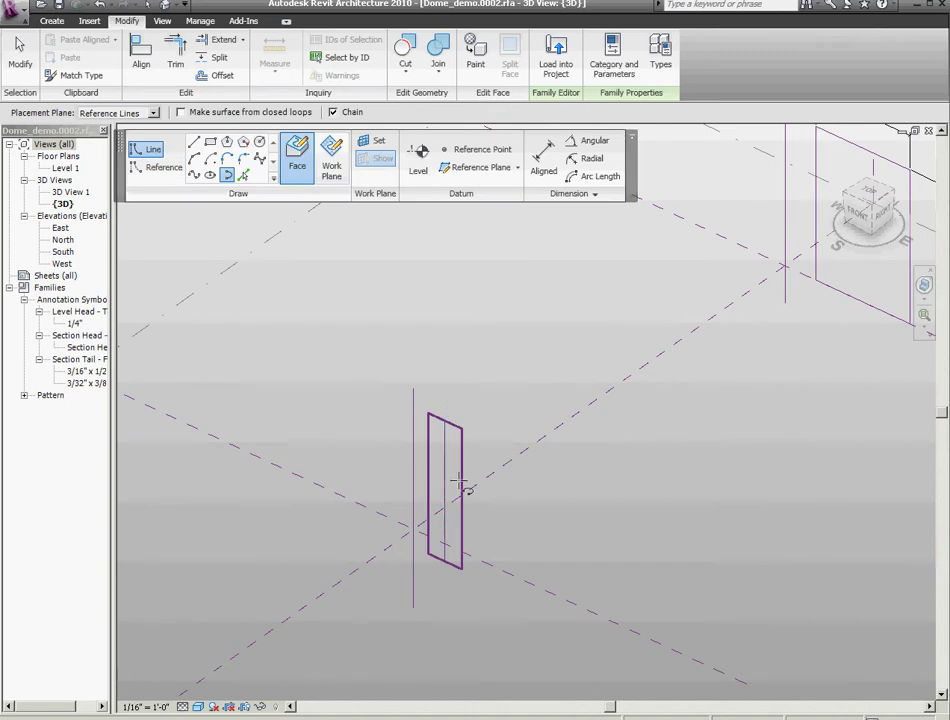
pyautogui.click(445, 545)
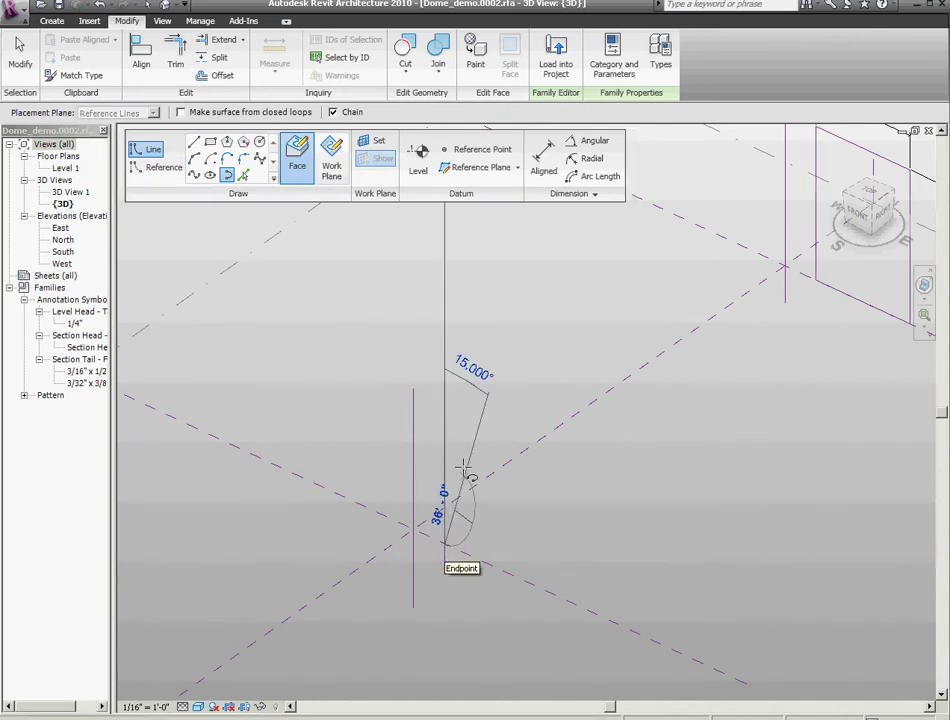
pyautogui.click(445, 388)
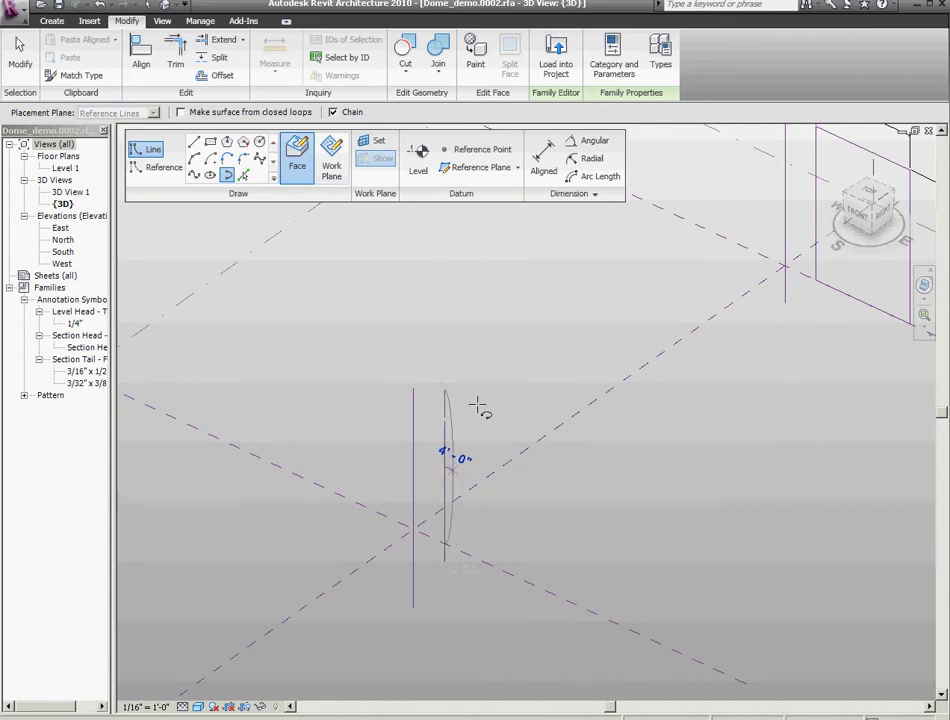
pyautogui.click(578, 513)
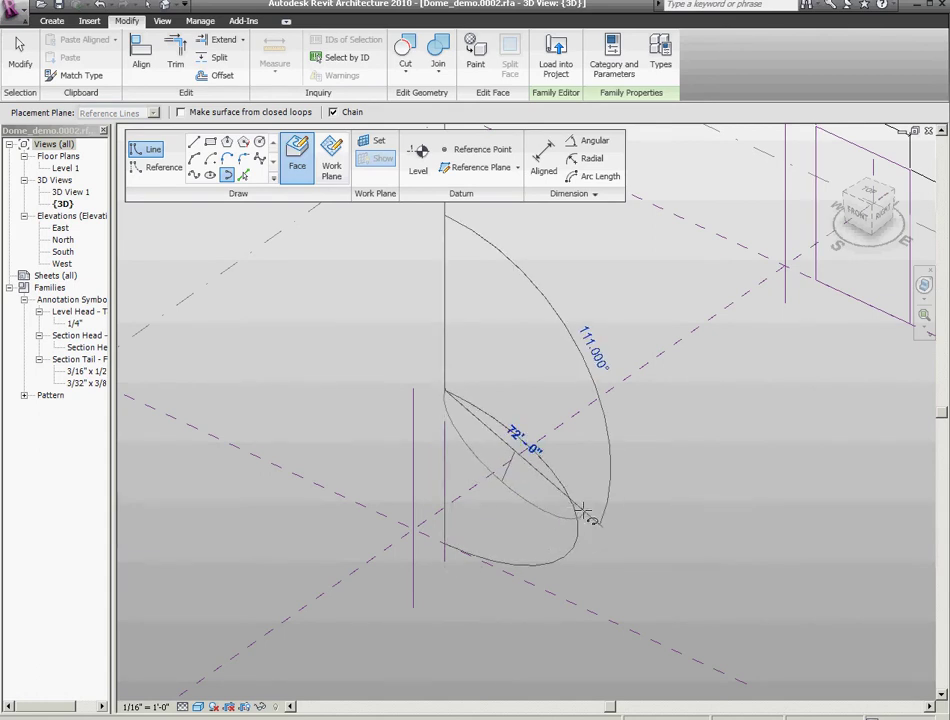
pyautogui.press('Escape')
pyautogui.press('Escape')
# Step: Check the new ellipse's properties and confirm them
pyautogui.click(570, 515)
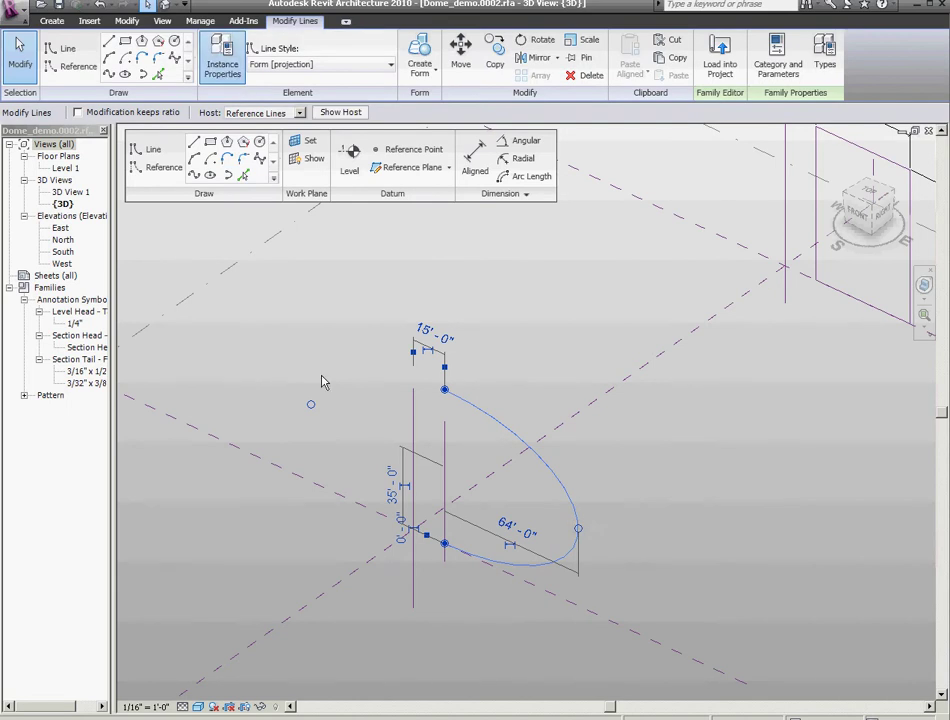
pyautogui.click(220, 60)
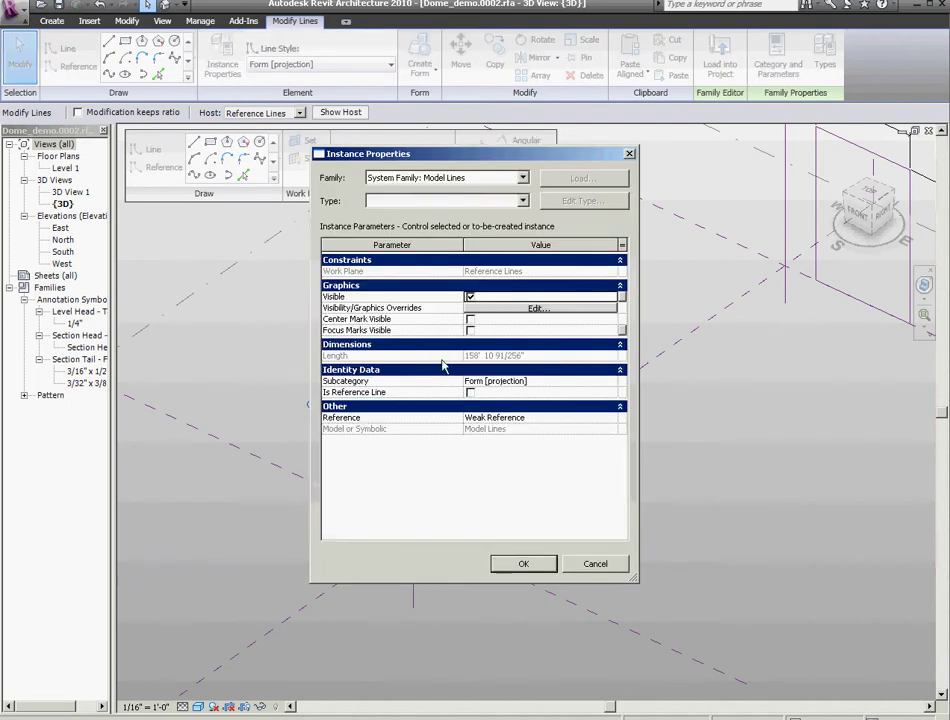
pyautogui.click(517, 565)
pyautogui.click(672, 537)
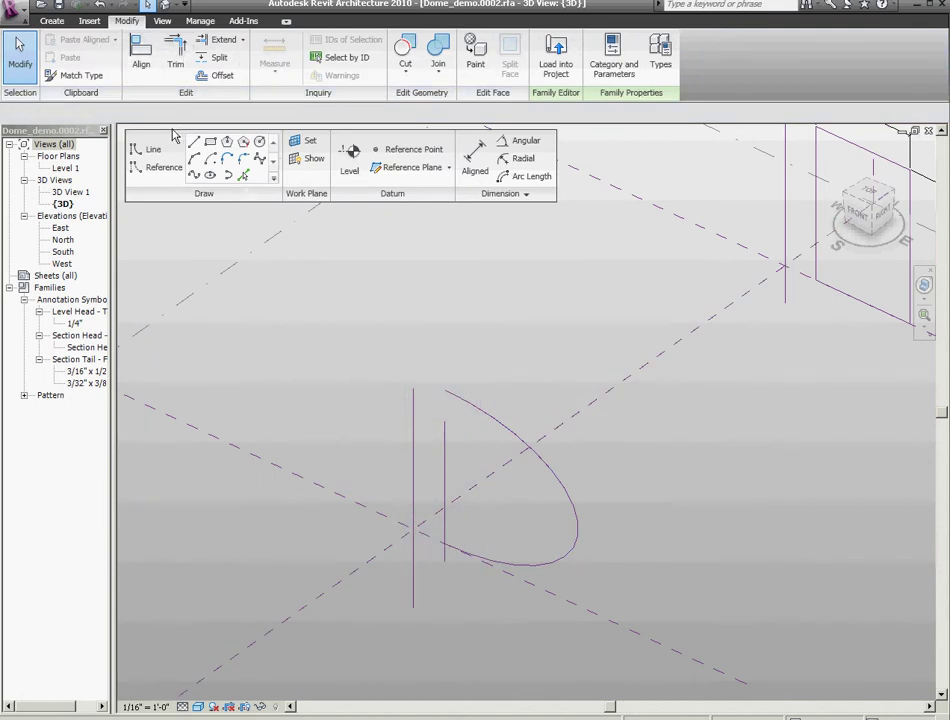
# Step: Delete the lower half of the ellipse, leaving a quarter arc
pyautogui.click(218, 57)
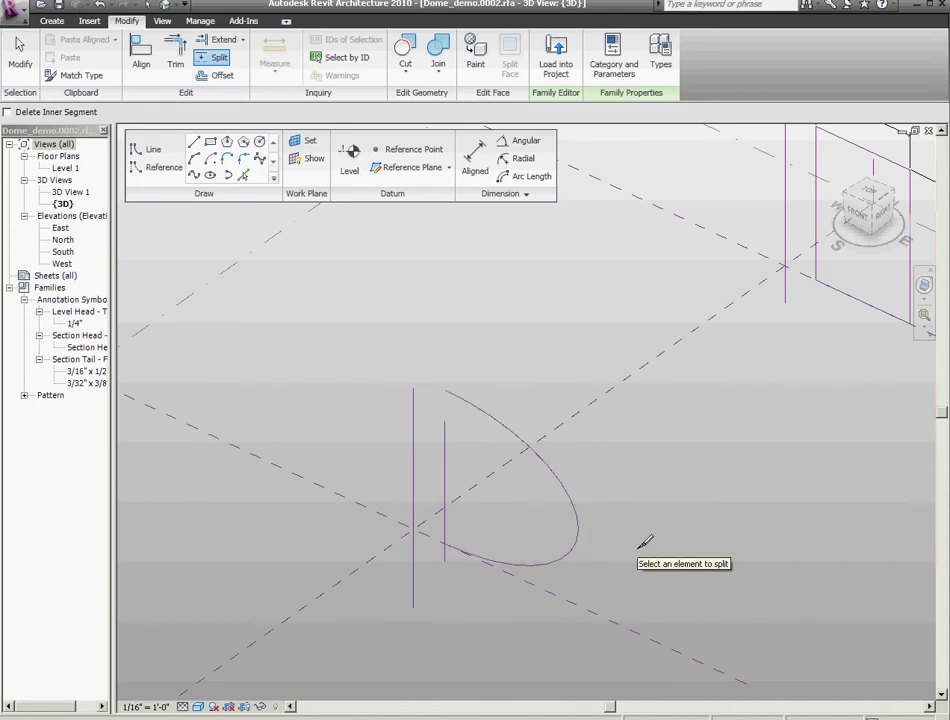
pyautogui.press('Escape')
pyautogui.press('Tab')
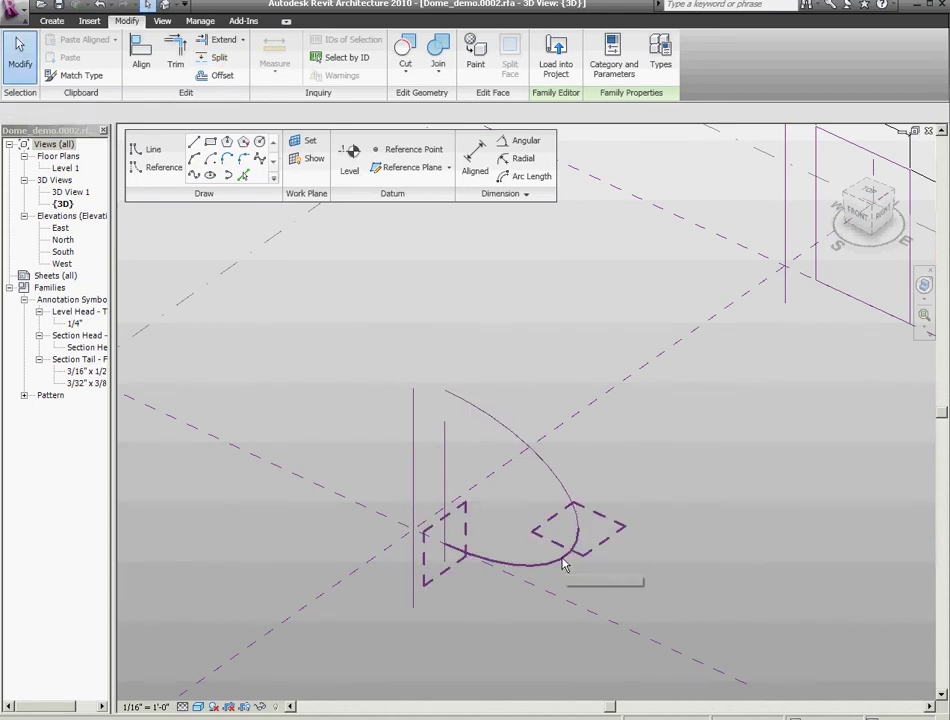
pyautogui.click(567, 563)
pyautogui.press('Delete')
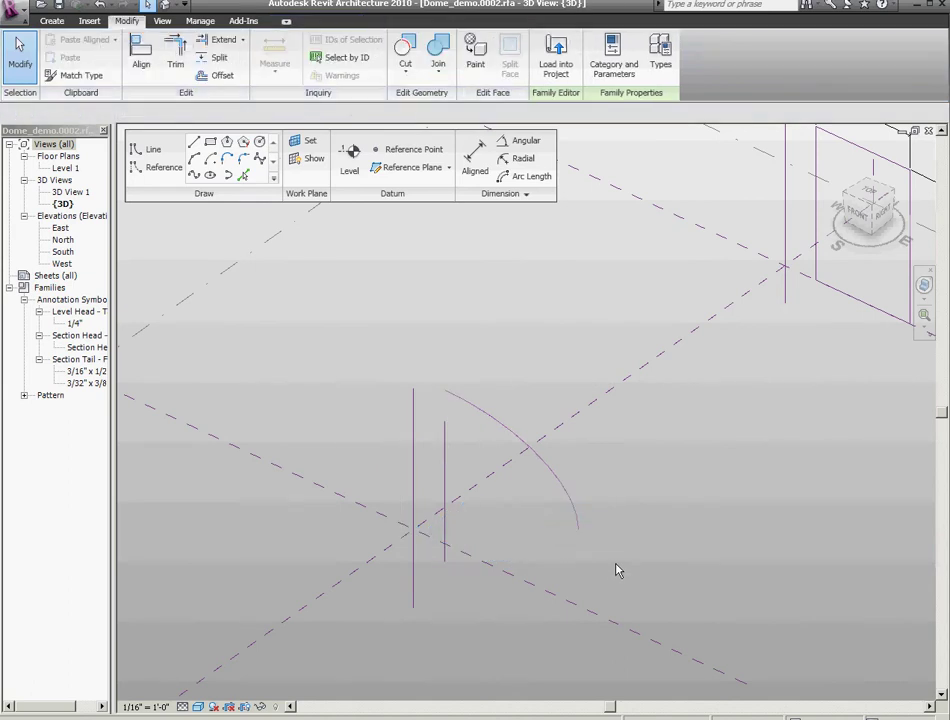
# Step: Shift the vertical reference line slightly to the right
pyautogui.click(454, 479)
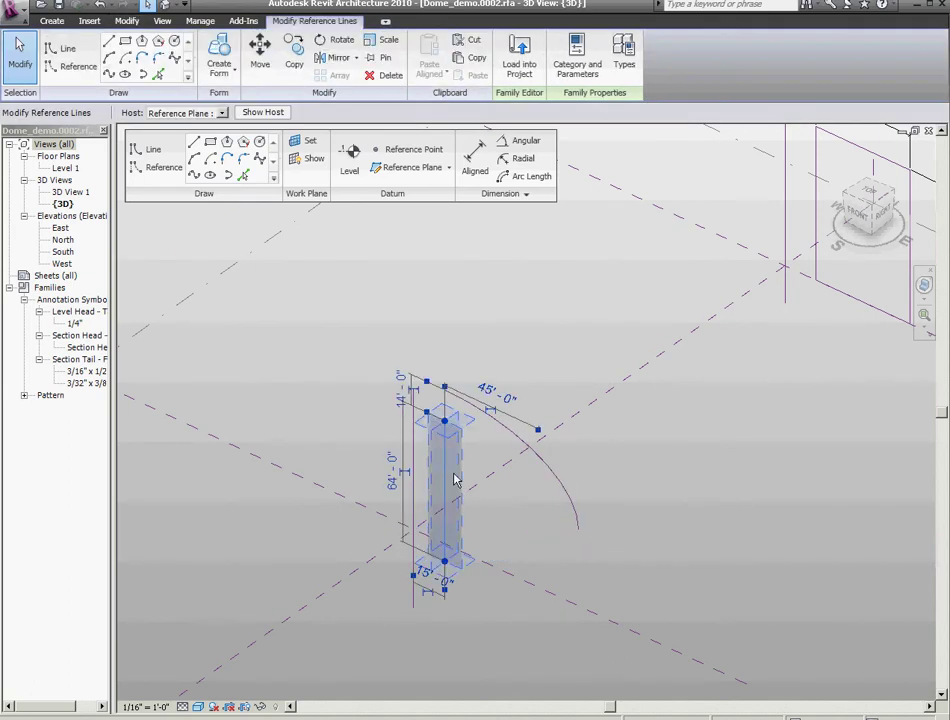
pyautogui.moveTo(447, 468)
pyautogui.mouseDown()
pyautogui.moveTo(492, 490)
pyautogui.moveTo(466, 478)
pyautogui.moveTo(475, 475)
pyautogui.moveTo(473, 486)
pyautogui.moveTo(454, 478)
pyautogui.mouseUp()
pyautogui.click(509, 524)
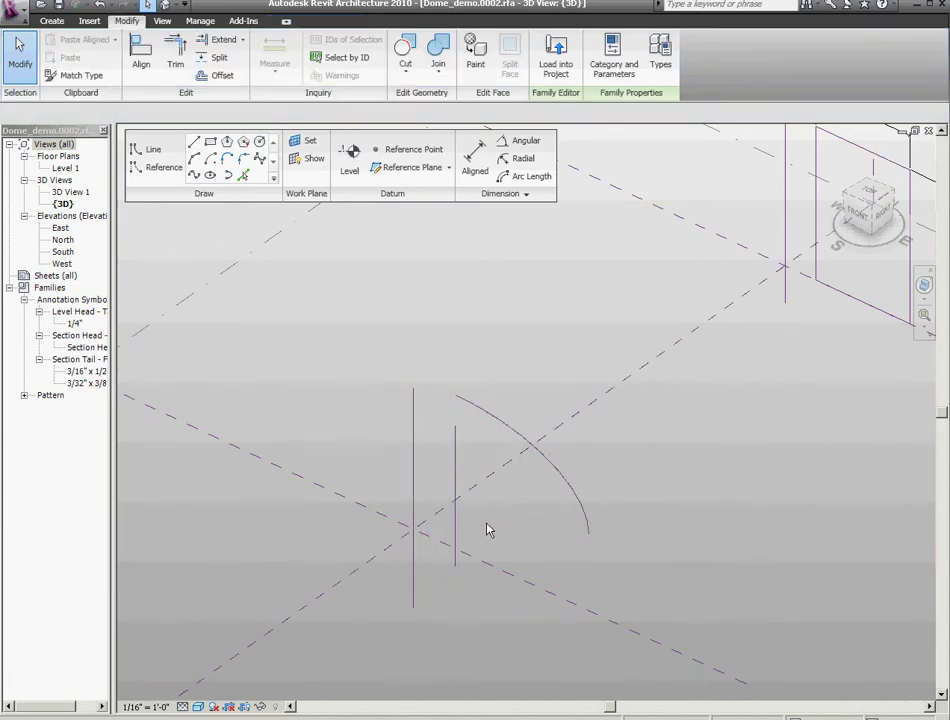
pyautogui.scroll(3, 470, 512)
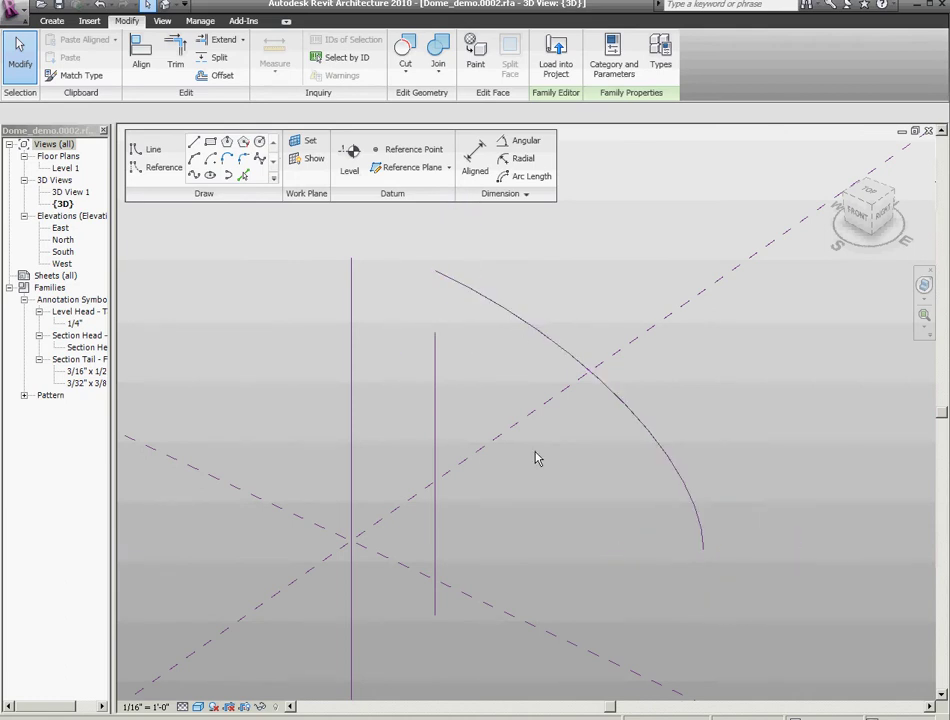
# Step: Select the centre reference plane and try Align (AL), then cancel it
pyautogui.click(483, 606)
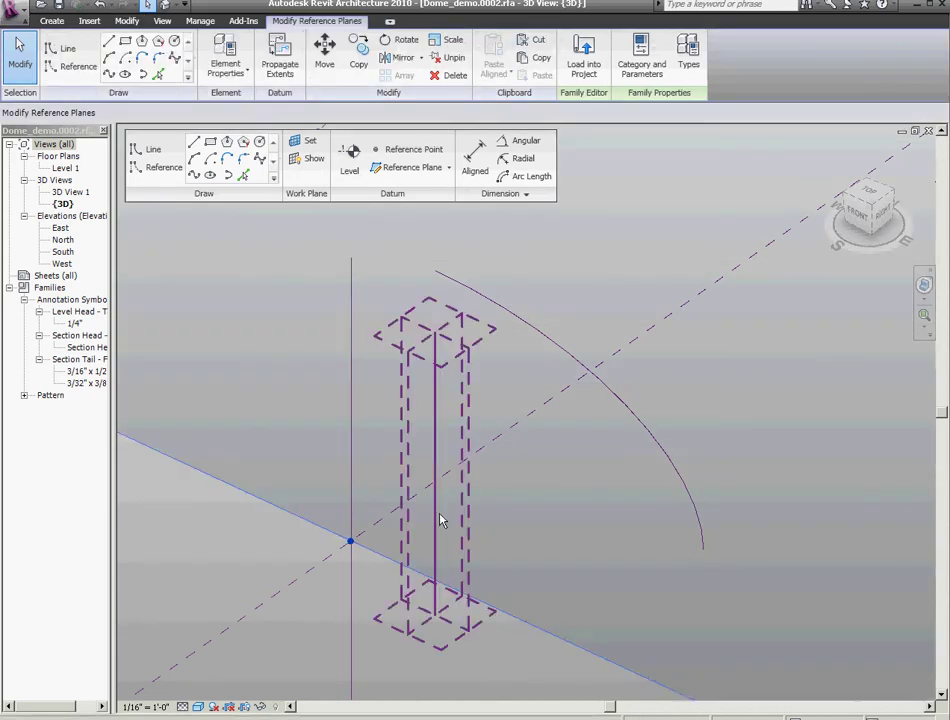
pyautogui.click(409, 618)
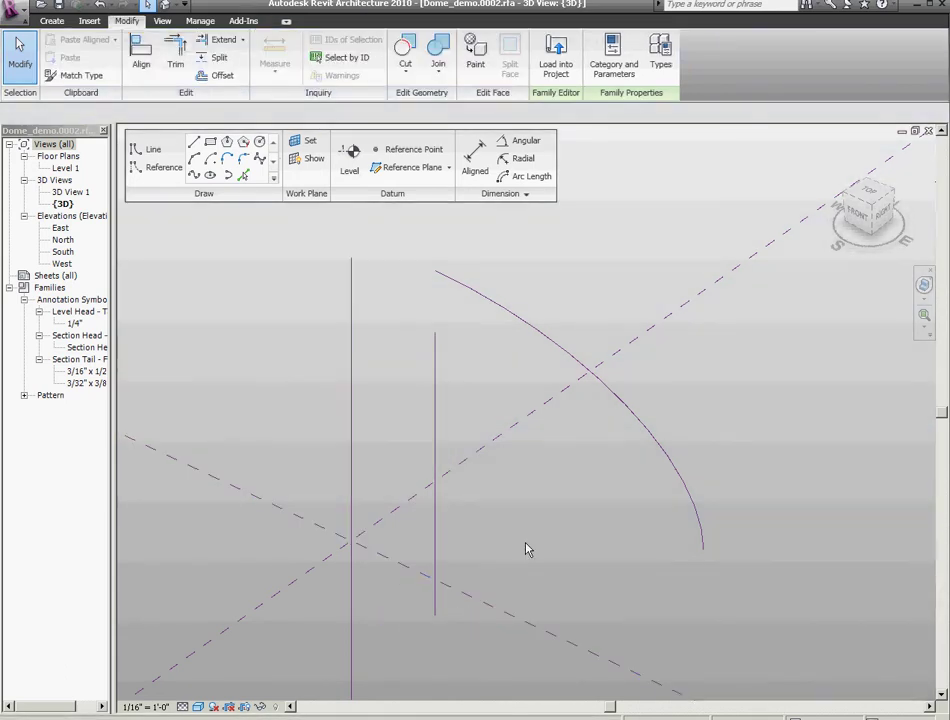
pyautogui.press('a')
pyautogui.press('l')
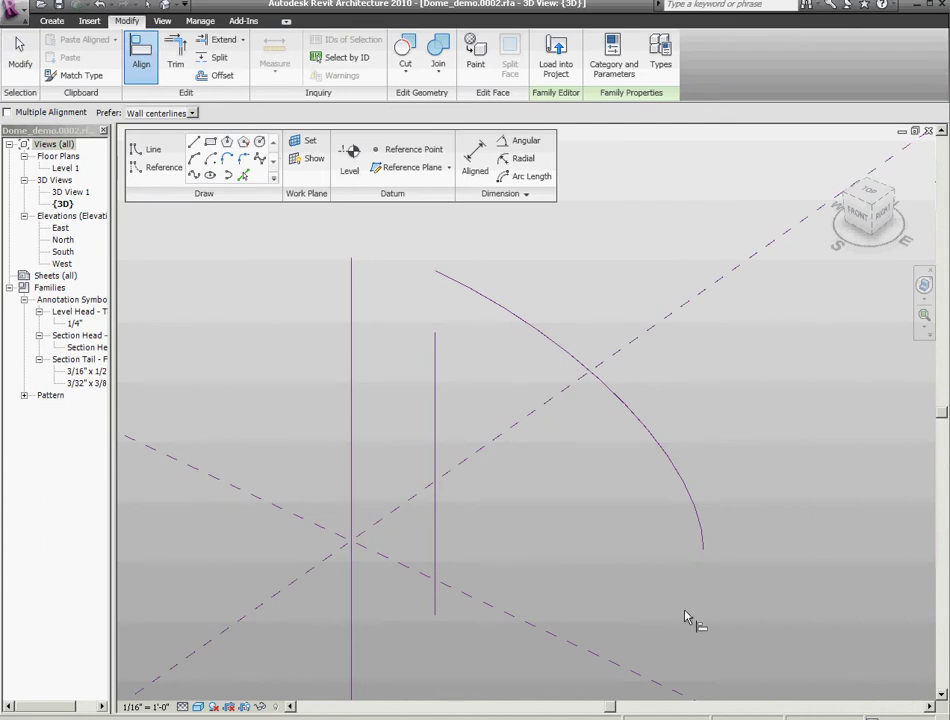
pyautogui.scroll(-3, 535, 540)
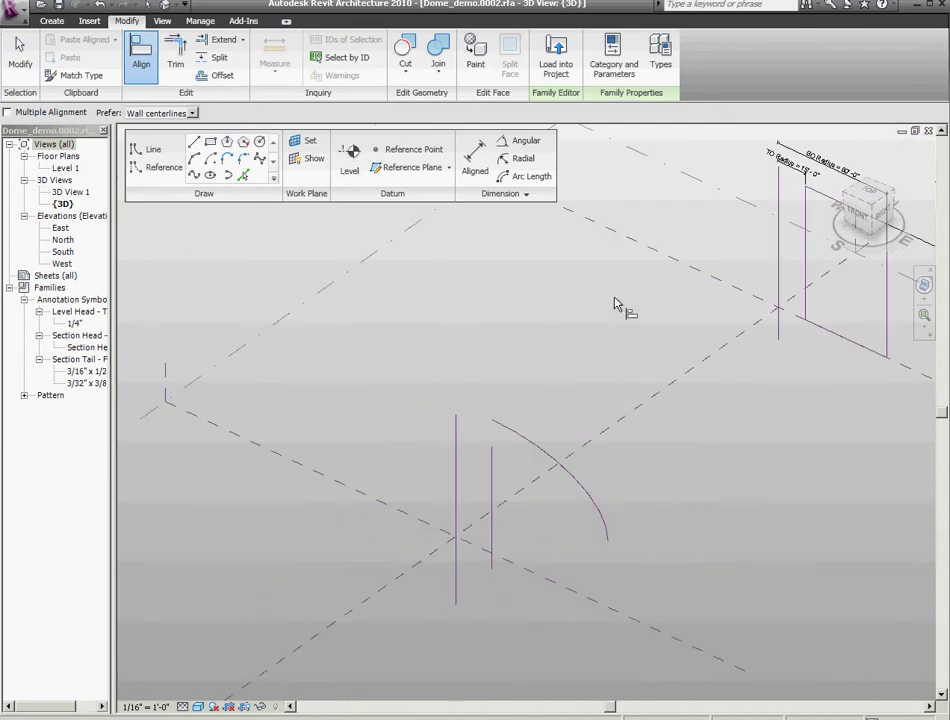
pyautogui.scroll(-2, 503, 364)
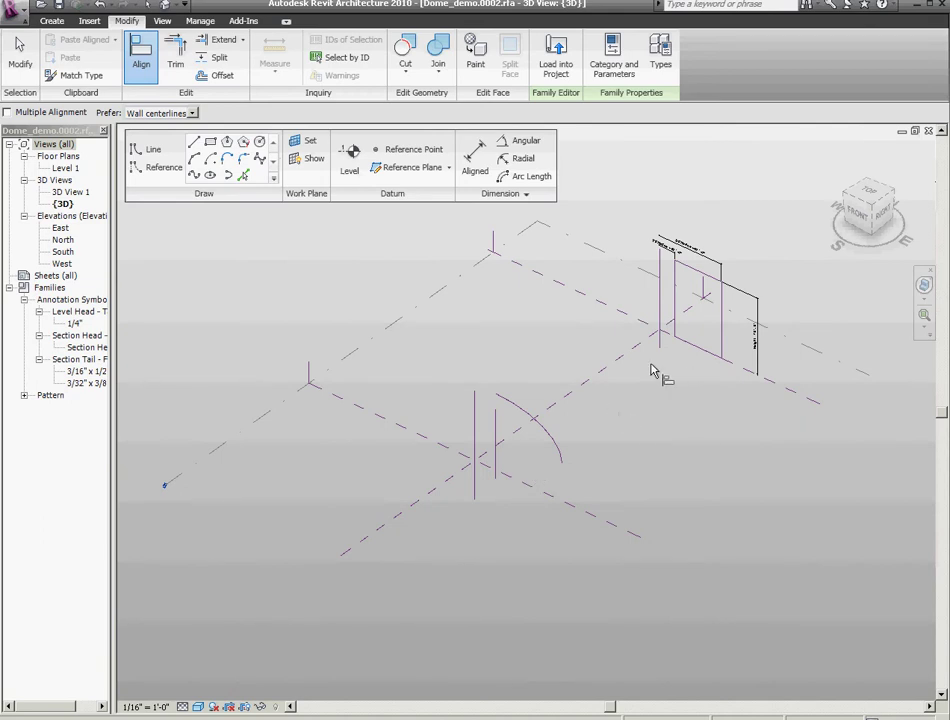
pyautogui.press('Escape')
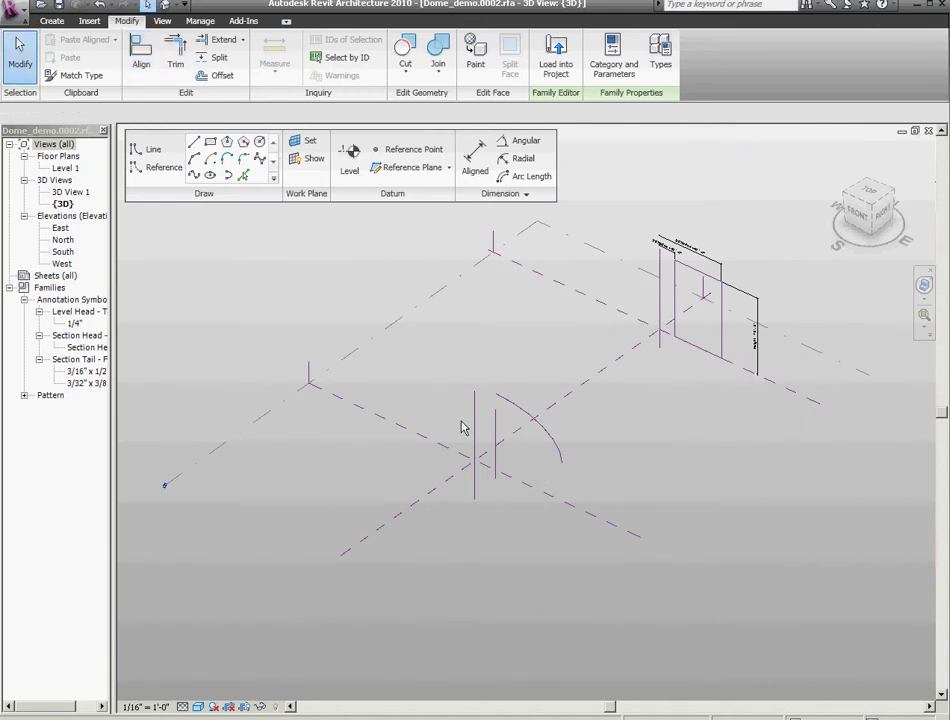
# Step: Restart Align (AL) and pick the reference plane as the alignment target
pyautogui.click(560, 492)
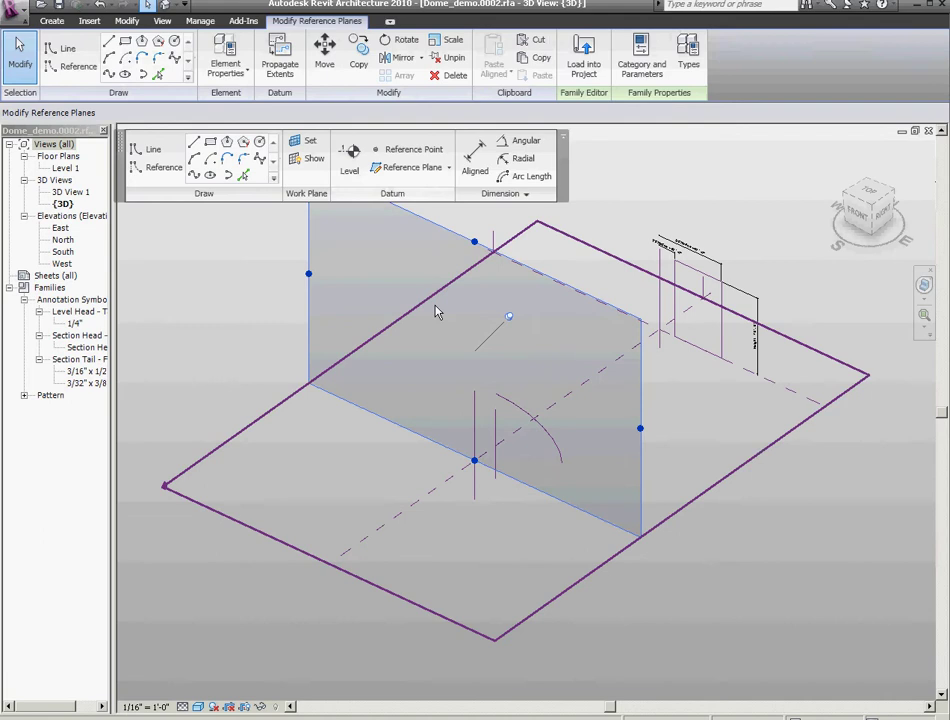
pyautogui.click(526, 564)
pyautogui.press('a')
pyautogui.press('l')
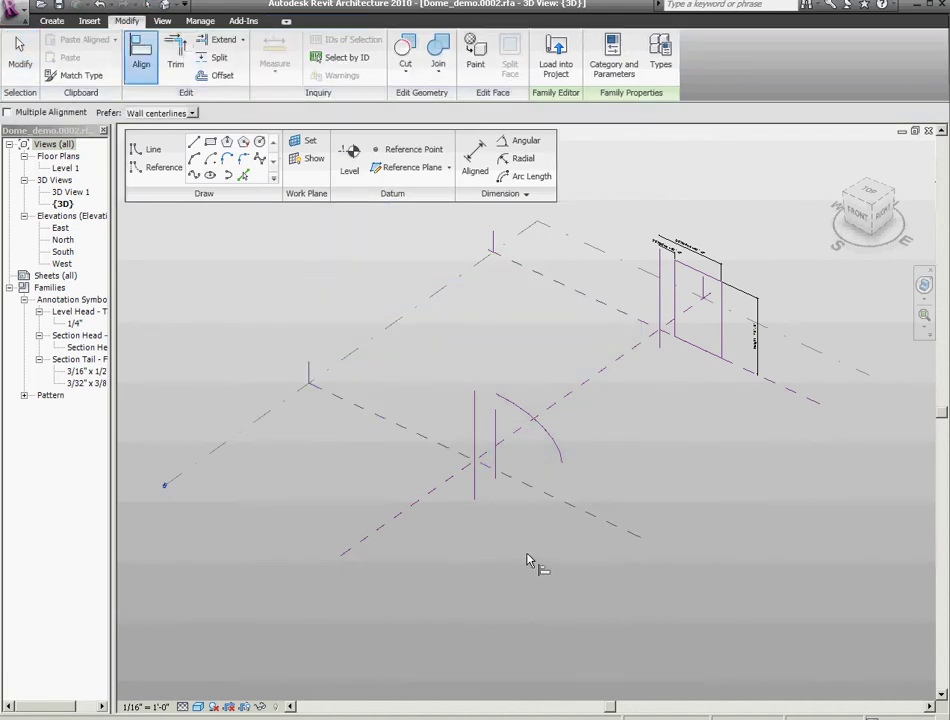
pyautogui.click(468, 273)
pyautogui.scroll(5, 526, 506)
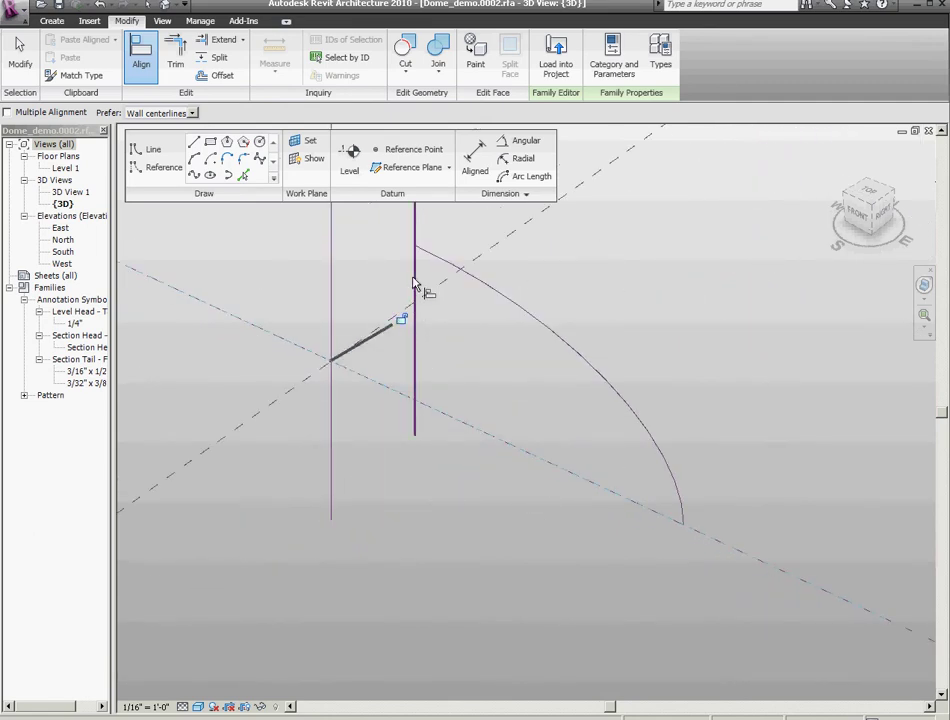
# Step: Align the short vertical line and the arc's lower end onto the dashed reference plane
pyautogui.click(417, 255)
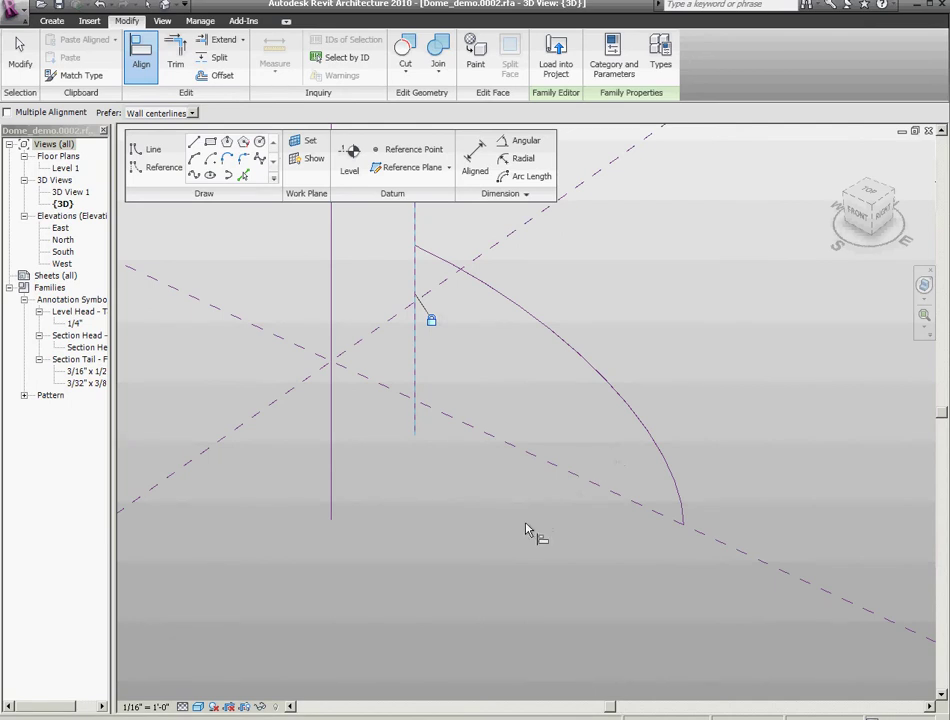
pyautogui.scroll(-4, 526, 529)
pyautogui.click(390, 264)
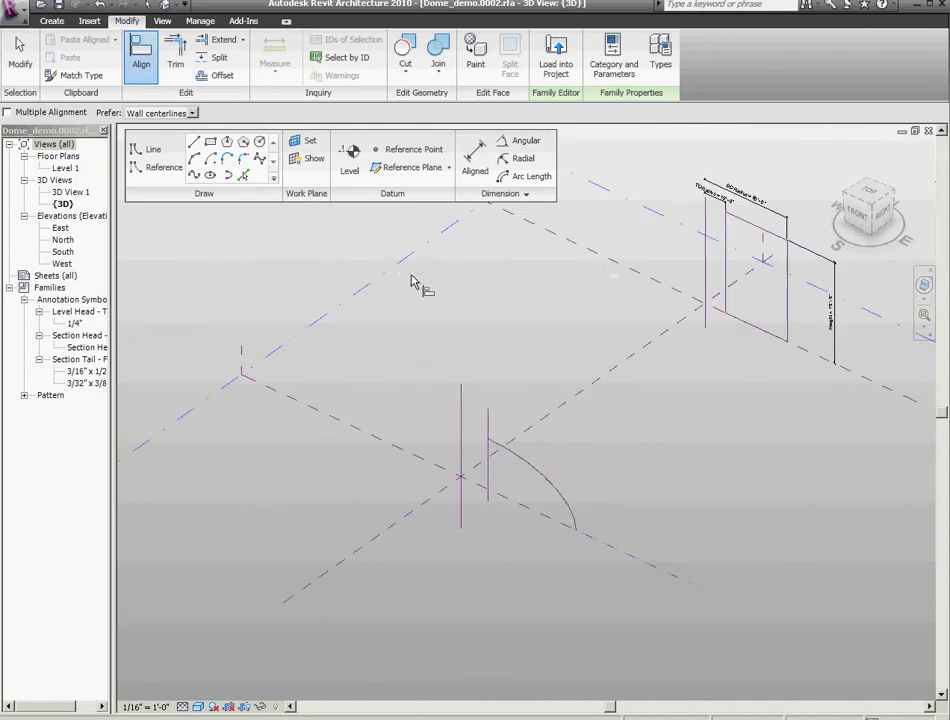
pyautogui.scroll(5, 545, 580)
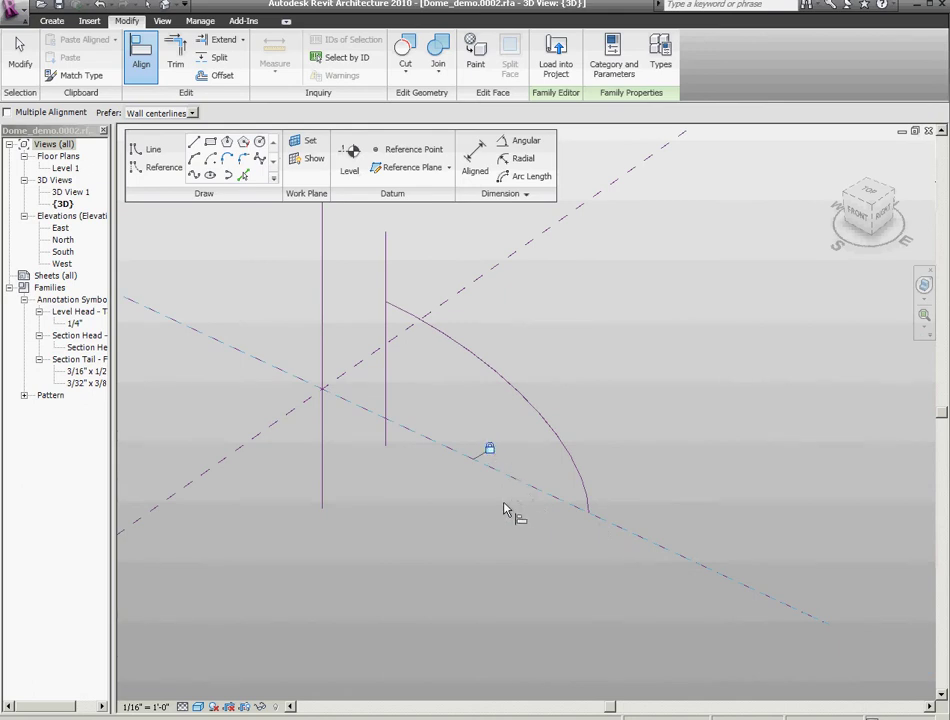
pyautogui.scroll(-2, 505, 509)
pyautogui.click(17, 48)
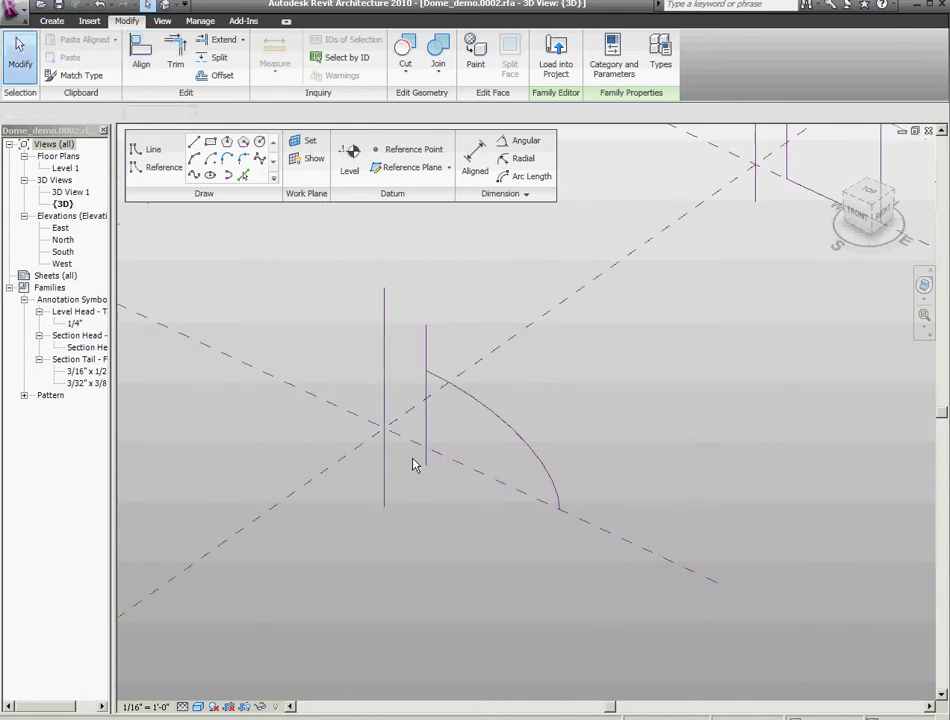
# Step: Select the vertical reference line to verify its alignment, then deselect it
pyautogui.scroll(2, 414, 440)
pyautogui.click(438, 382)
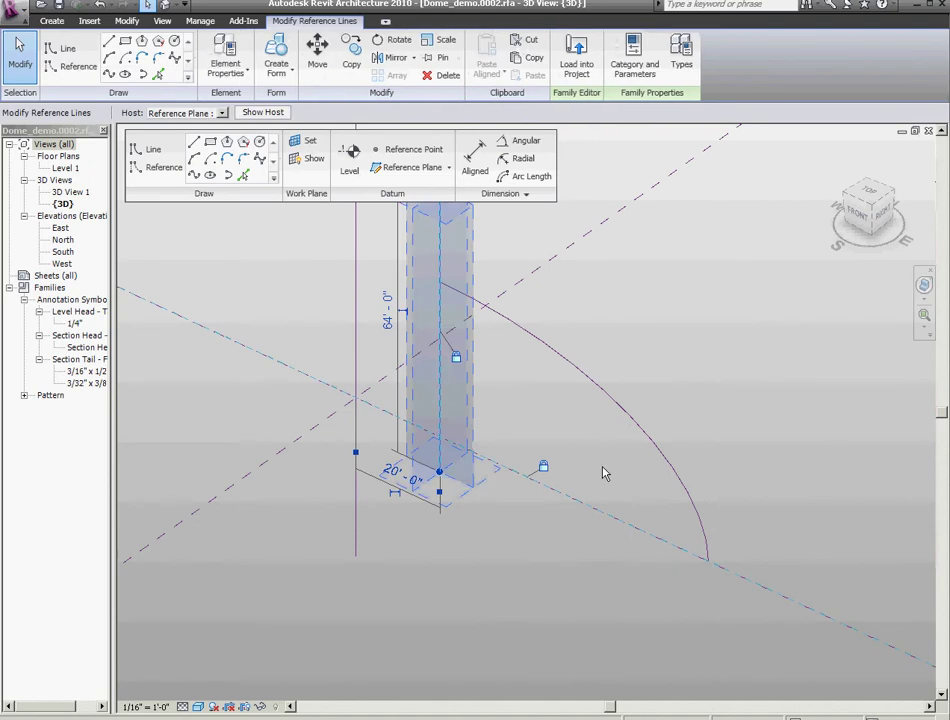
pyautogui.scroll(-2, 595, 468)
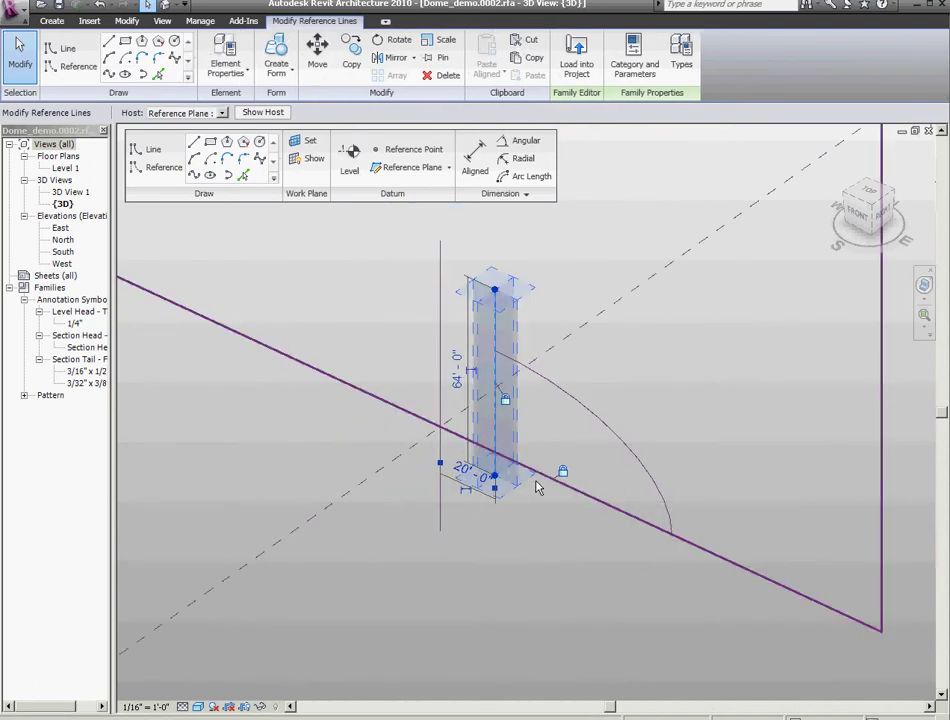
pyautogui.click(420, 373)
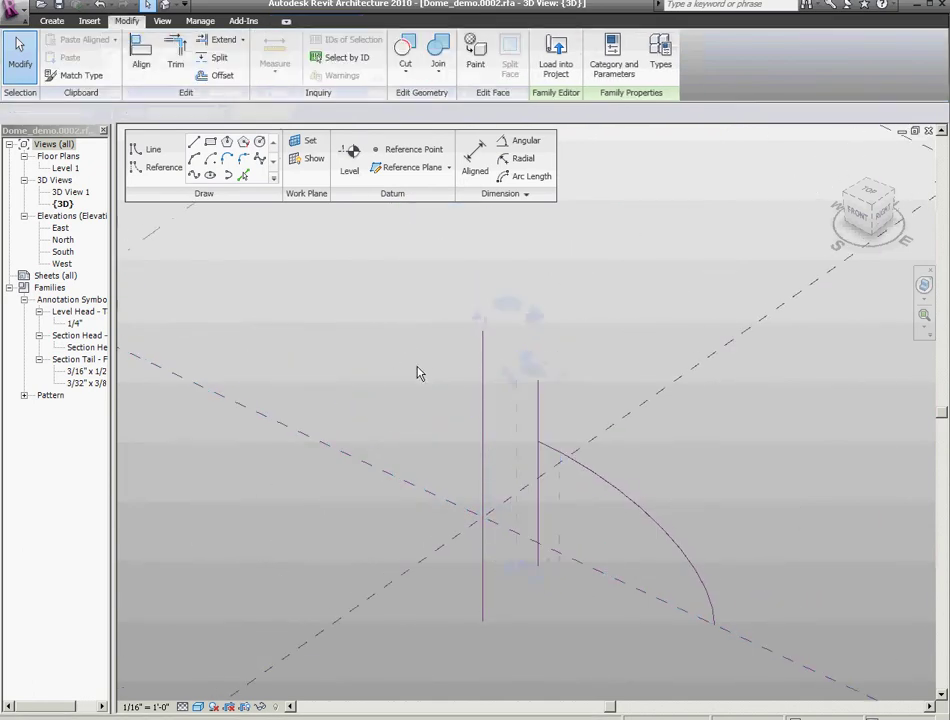
# Step: Place a 20'-0" aligned dimension between the tall and short vertical lines
pyautogui.click(475, 160)
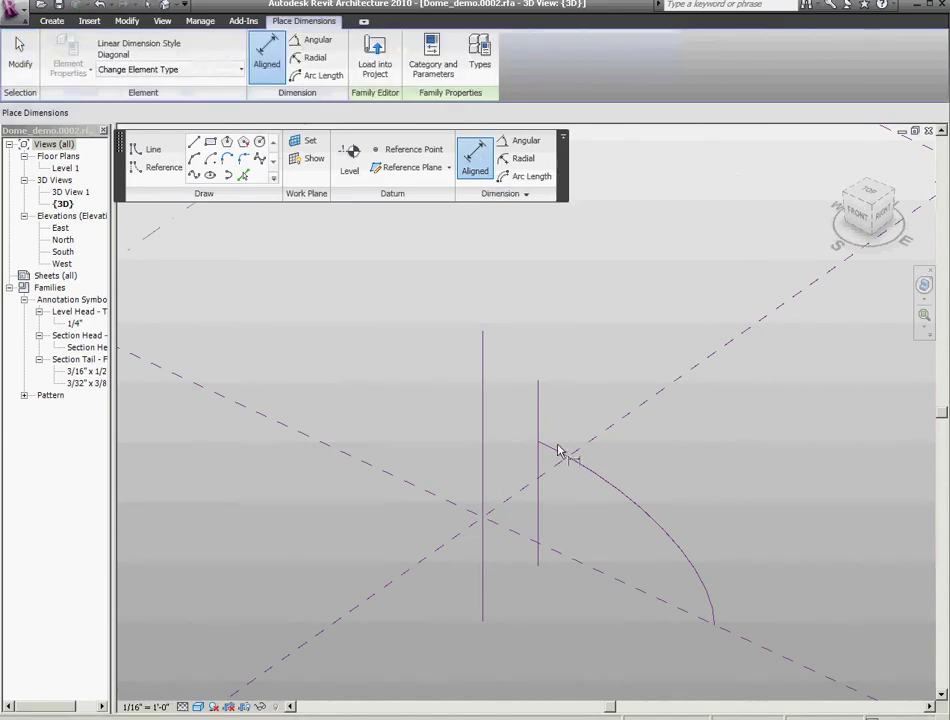
pyautogui.click(485, 432)
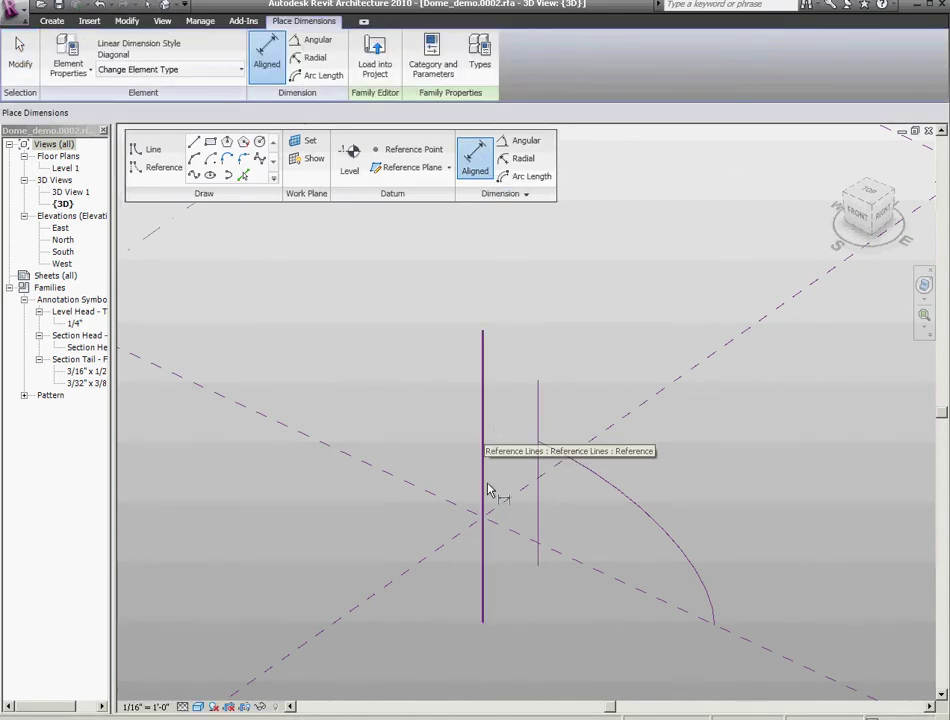
pyautogui.click(540, 409)
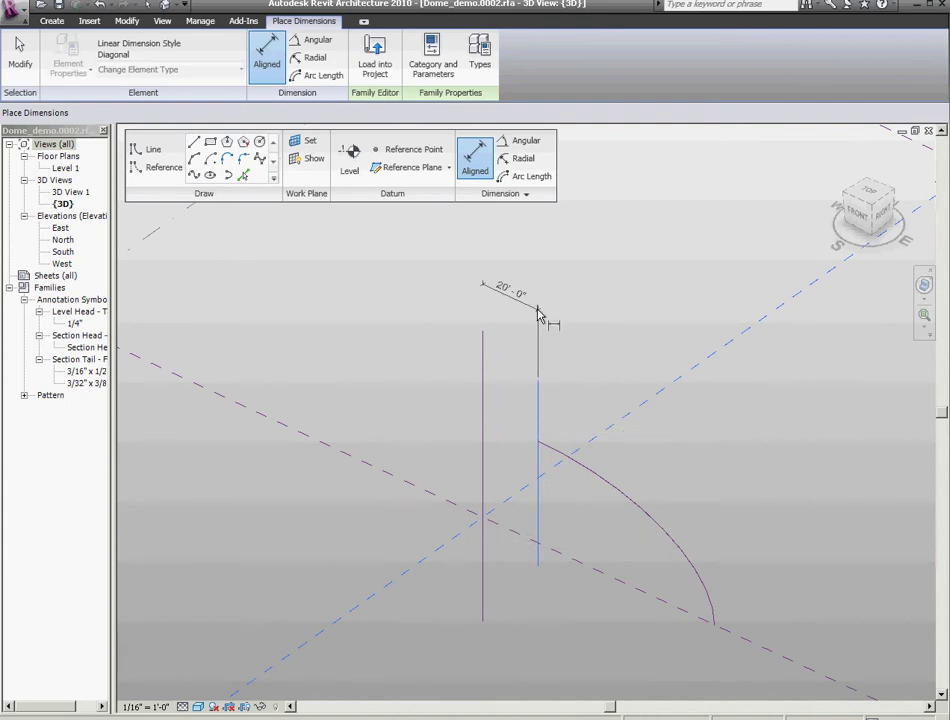
pyautogui.click(538, 314)
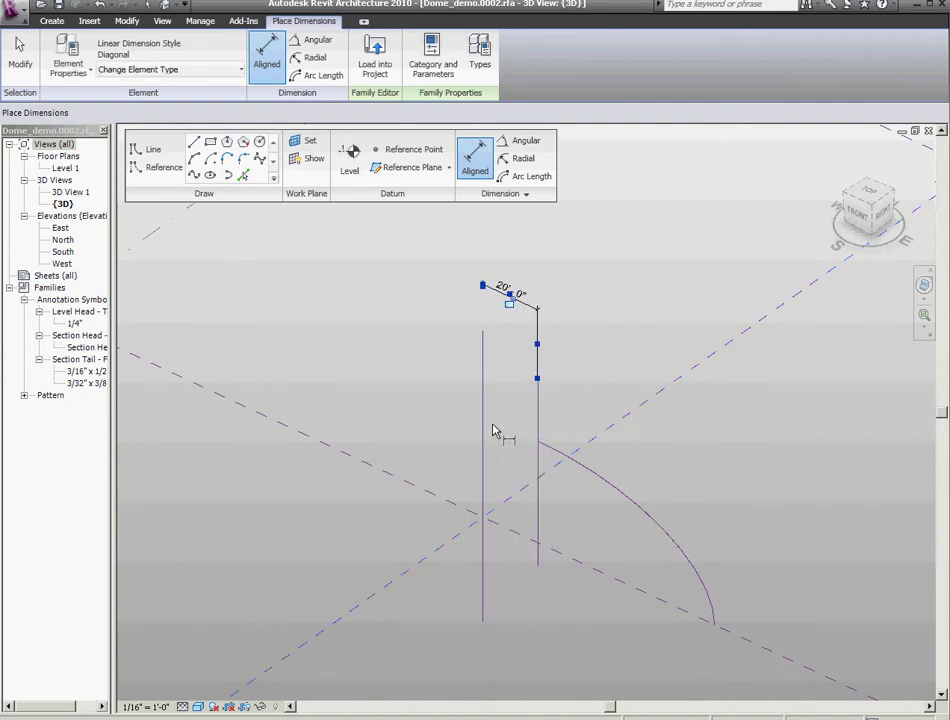
pyautogui.press('Escape')
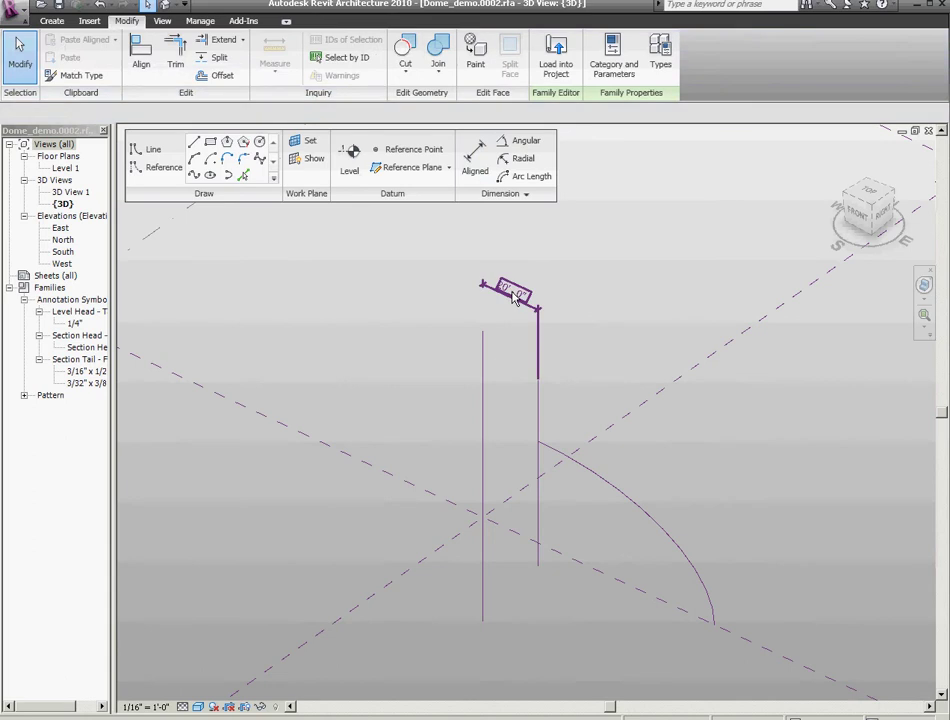
# Step: Label that dimension with TO Radius, changing it to 15'-0"
pyautogui.click(507, 292)
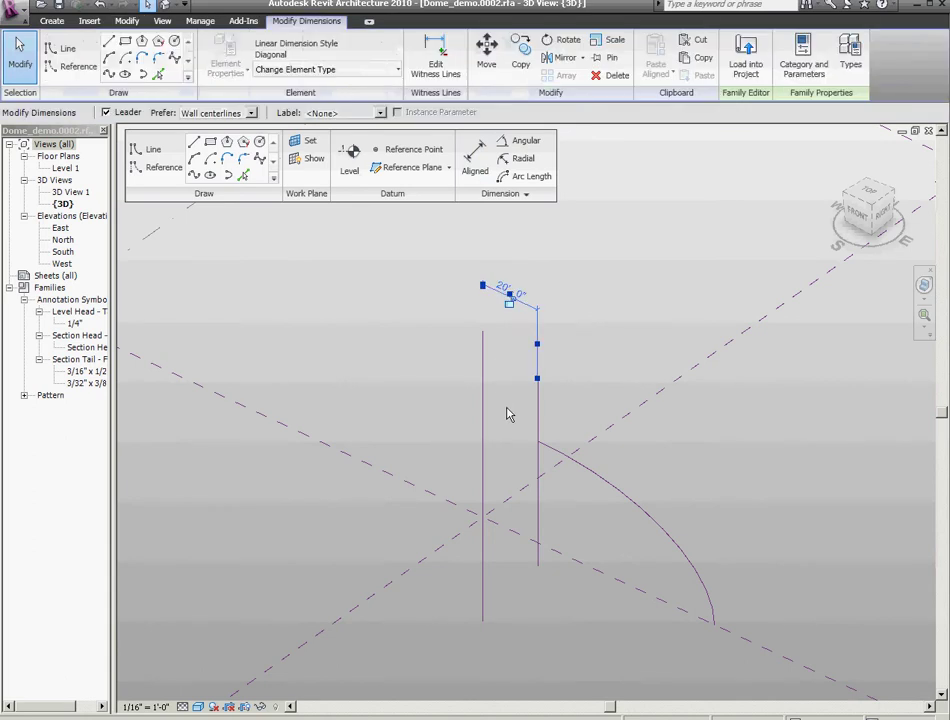
pyautogui.click(380, 113)
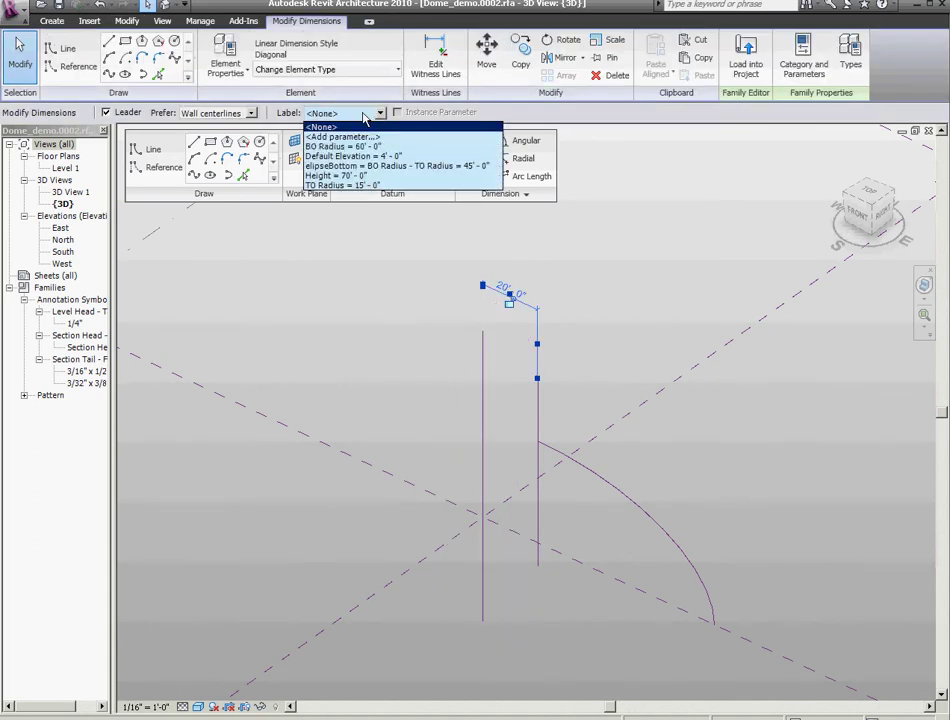
pyautogui.click(323, 188)
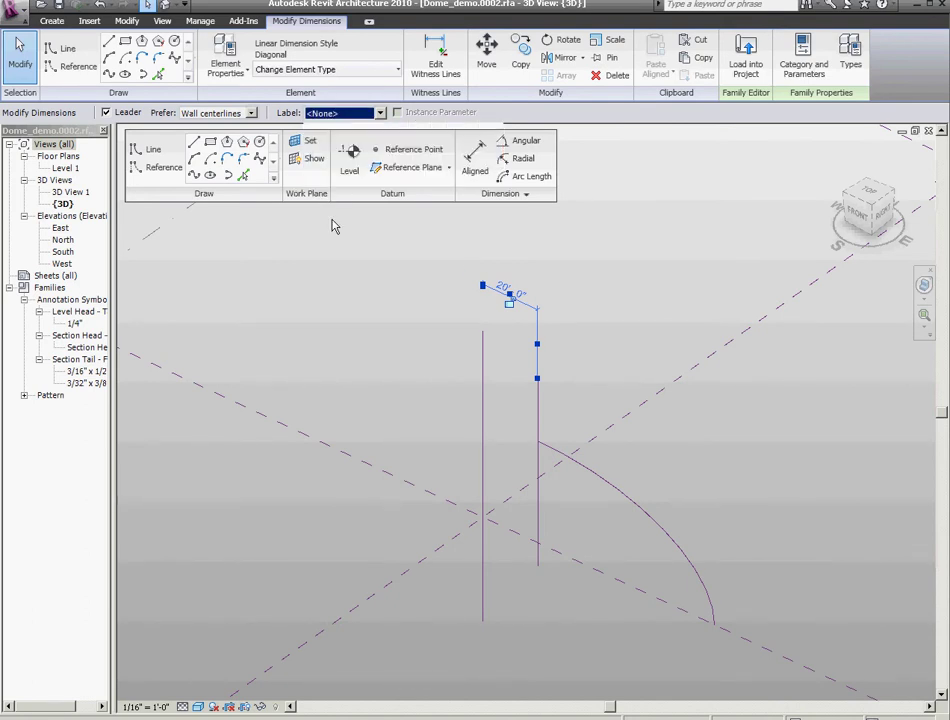
pyautogui.press('Escape')
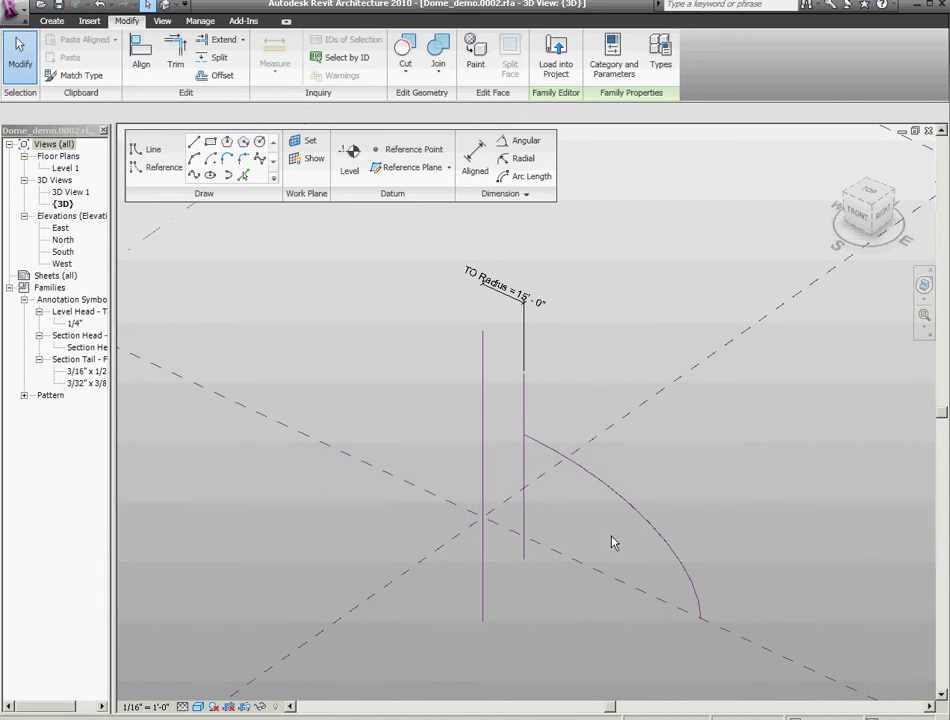
# Step: Label the 35'-0" vertical dimension with Height, making the profile 70'-0" tall
pyautogui.click(609, 499)
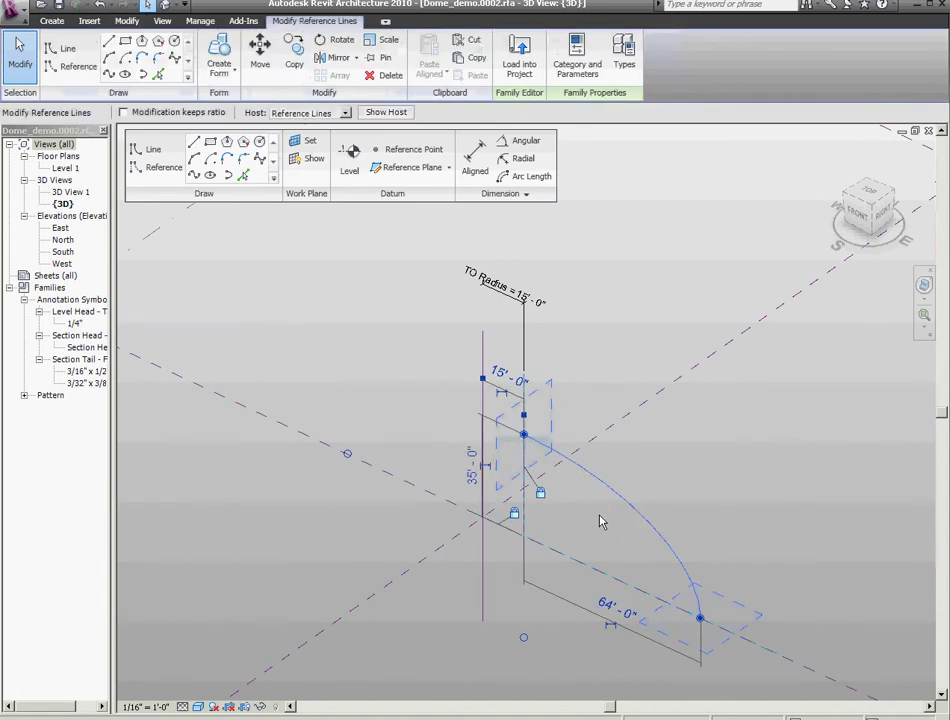
pyautogui.moveTo(575, 640); pyautogui.dragTo(535, 560, button='middle')
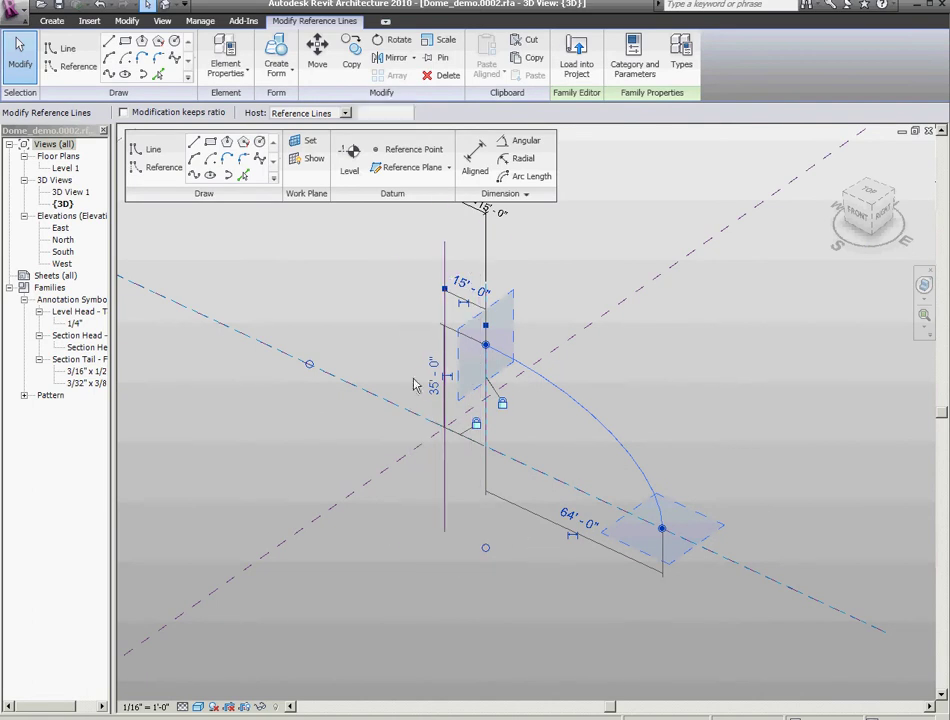
pyautogui.scroll(3, 505, 553)
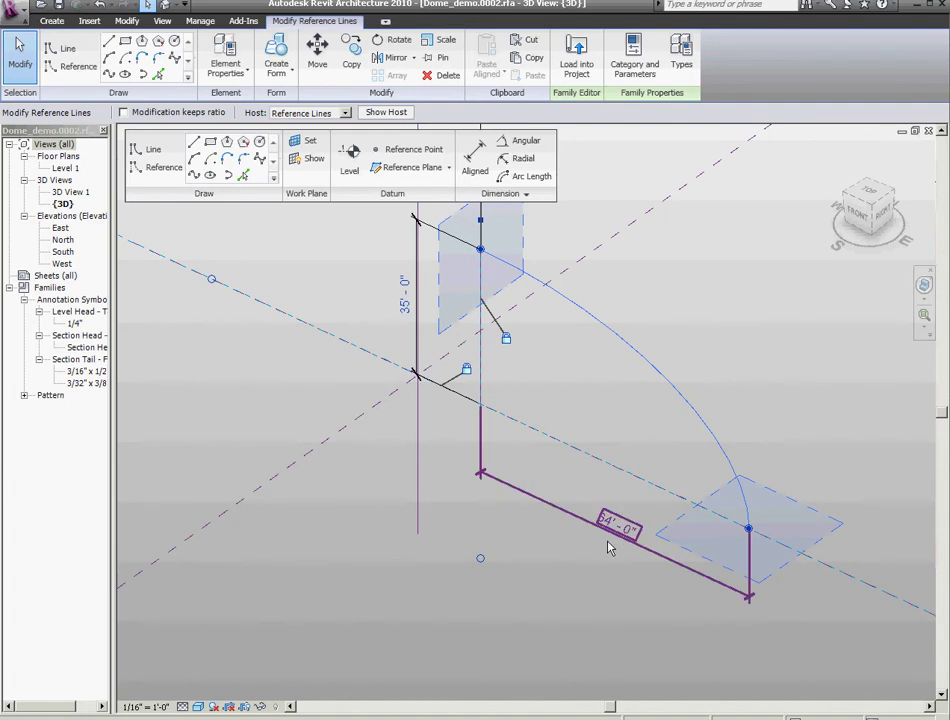
pyautogui.click(22, 55)
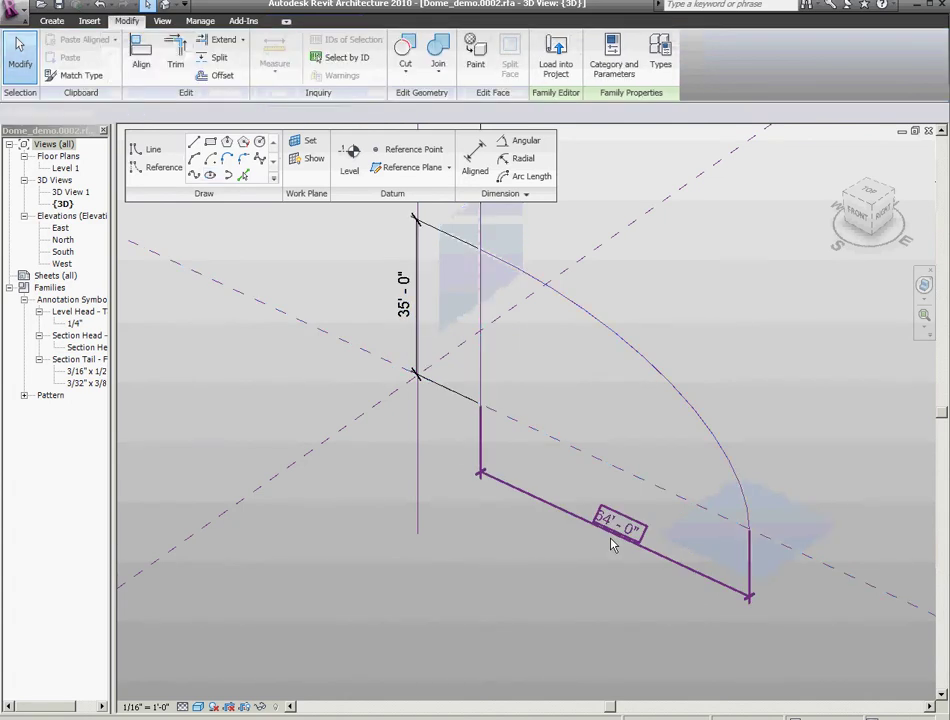
pyautogui.click(401, 295)
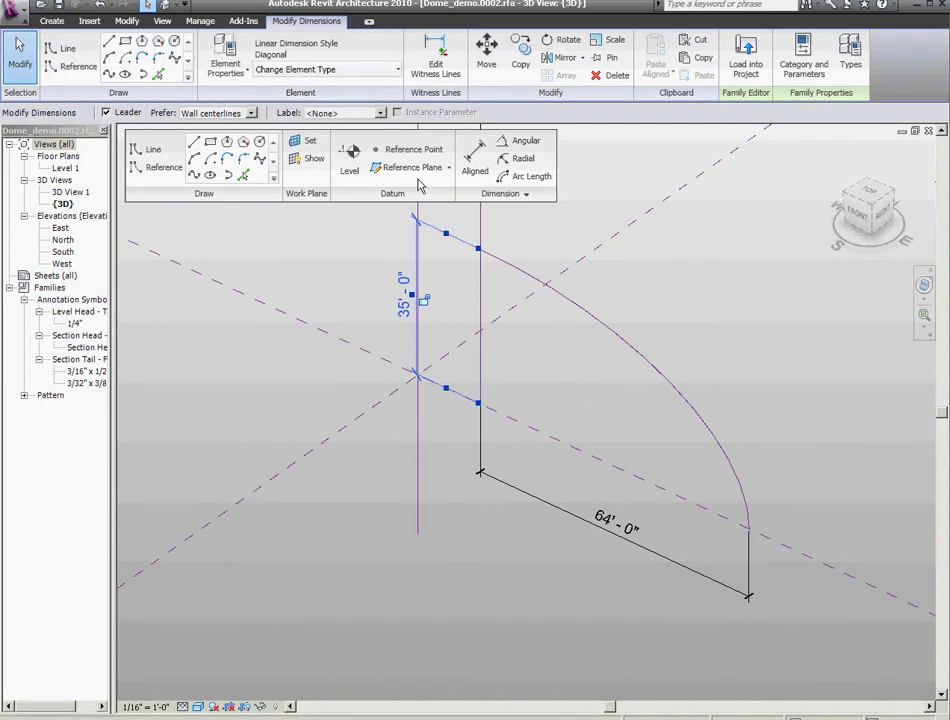
pyautogui.click(380, 113)
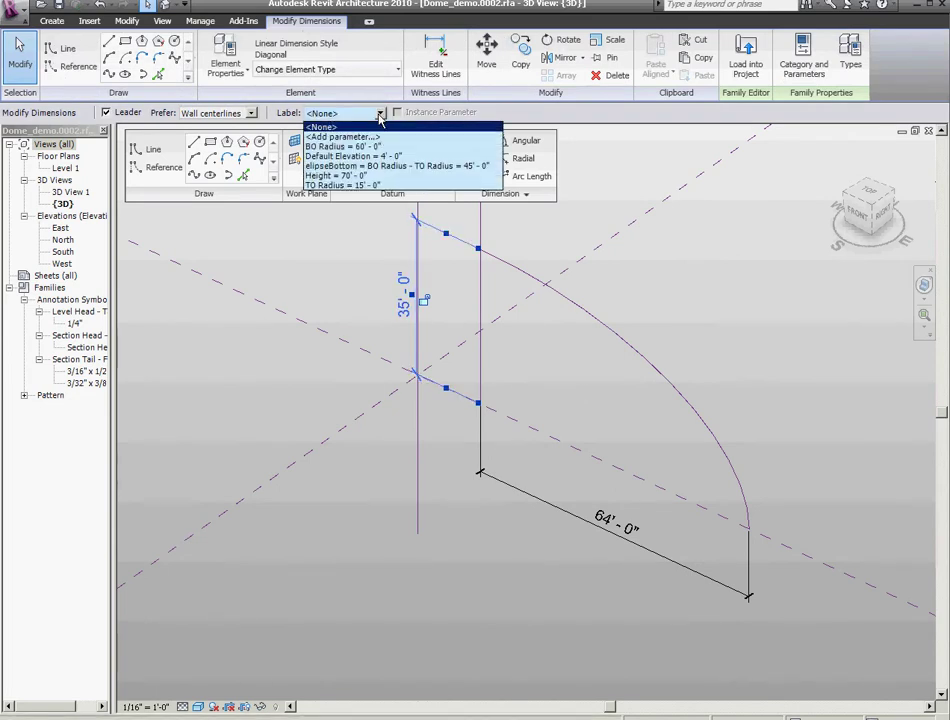
pyautogui.click(358, 177)
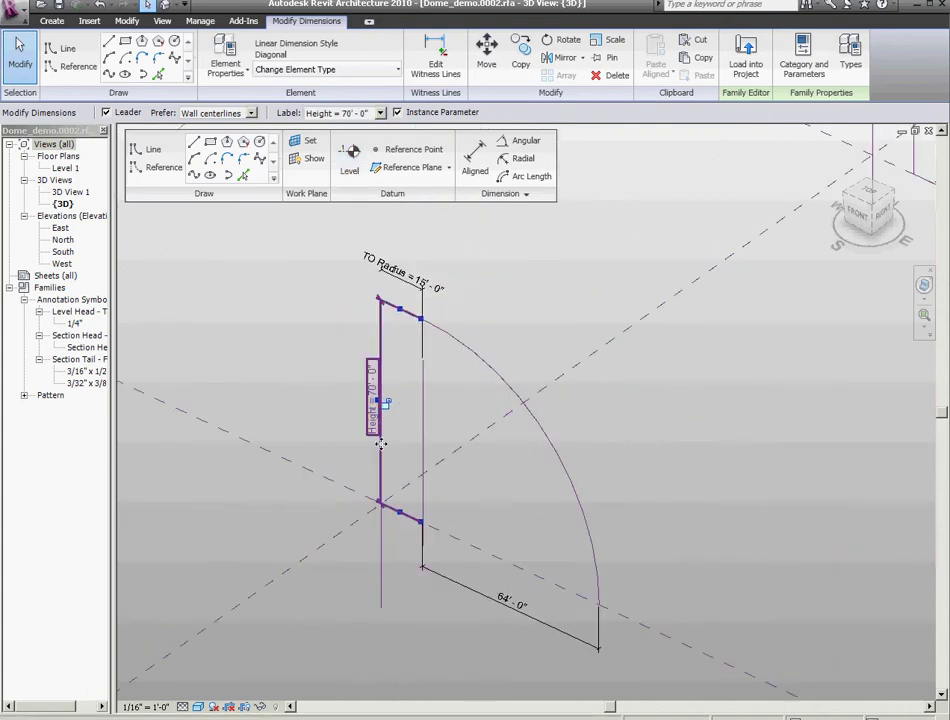
pyautogui.scroll(2, 373, 396)
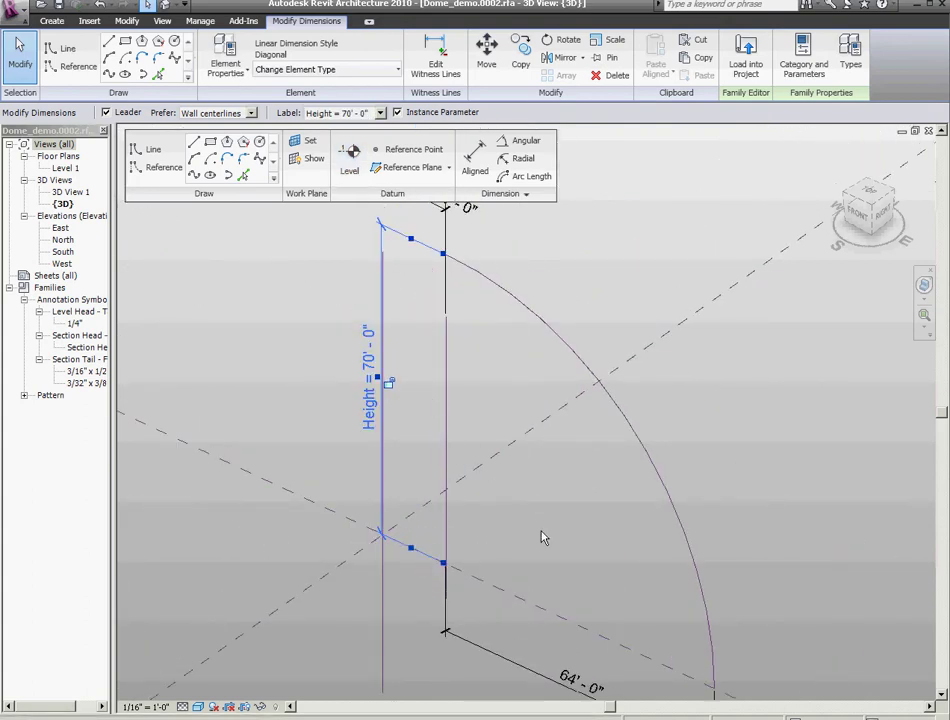
pyautogui.moveTo(541, 538); pyautogui.dragTo(530, 416, button='middle')
# Step: Open Family Types and define ellipseBottom = BO Radius - TO Radius (45'-0")
pyautogui.click(577, 596)
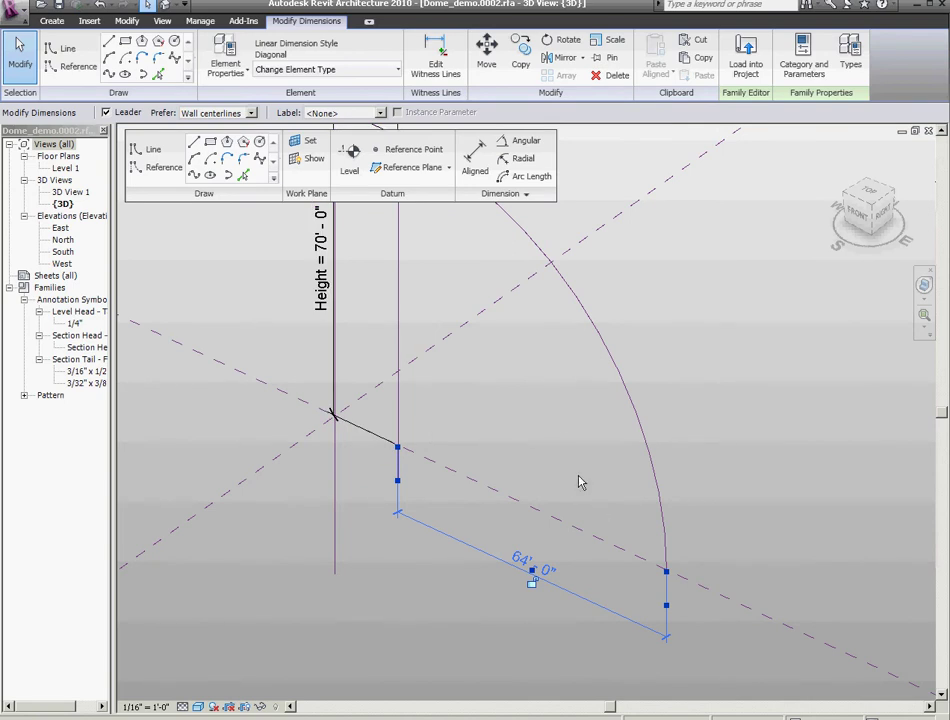
pyautogui.click(848, 66)
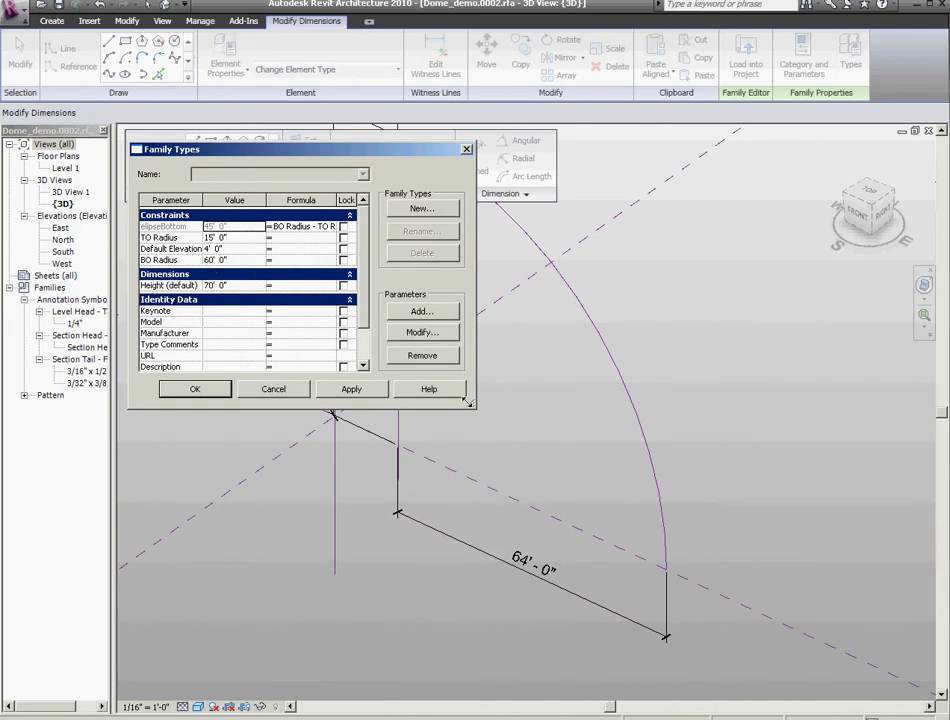
pyautogui.moveTo(466, 401); pyautogui.dragTo(790, 518)
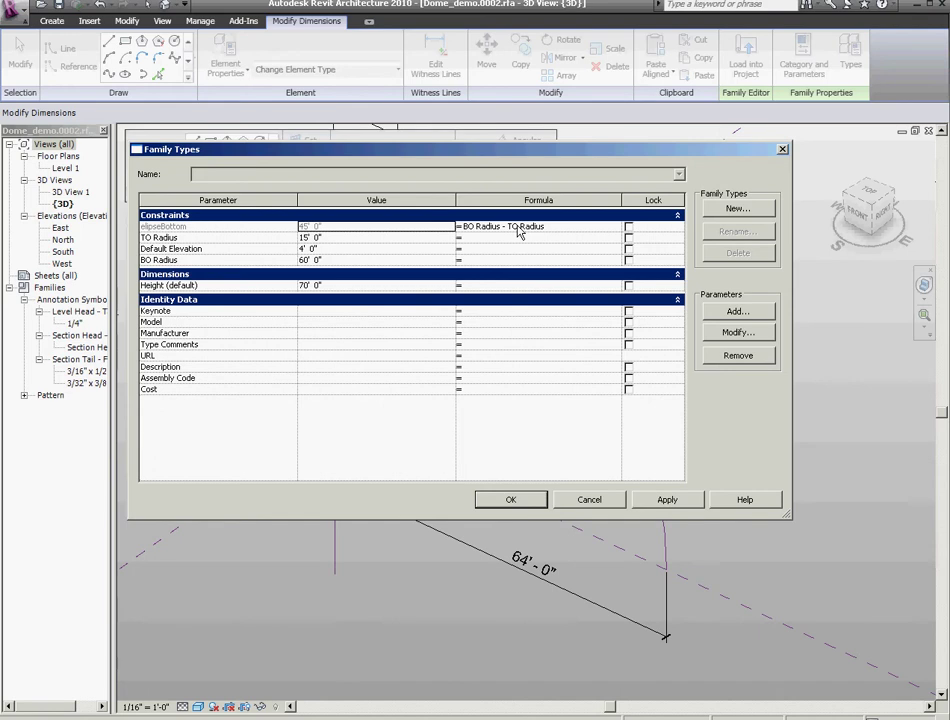
# Step: Label the 64'-0" bottom dimension with the ellipseBottom parameter
pyautogui.click(511, 500)
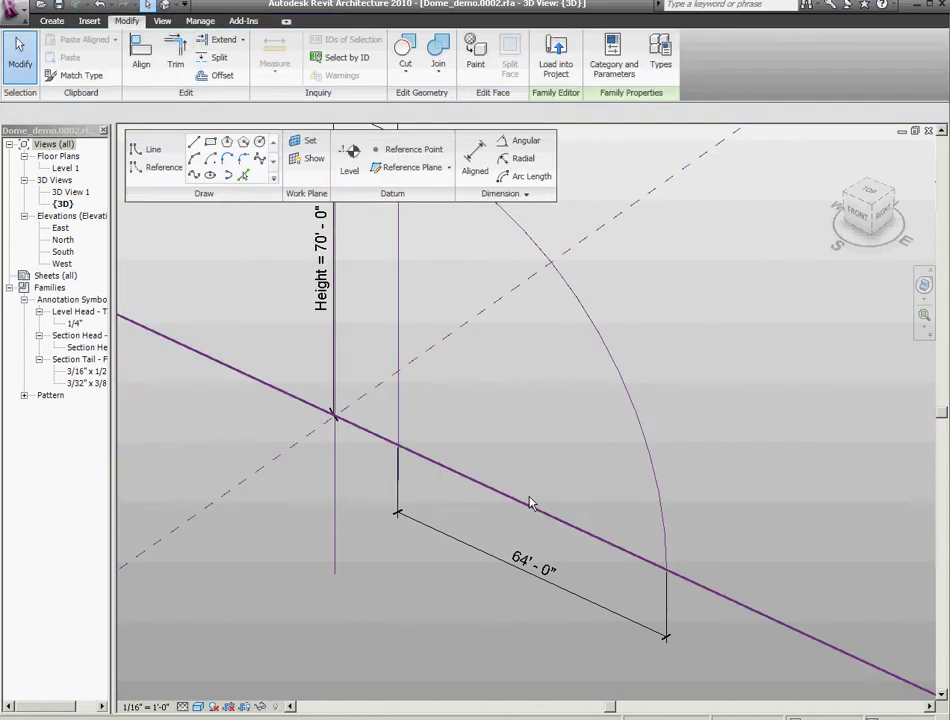
pyautogui.click(530, 572)
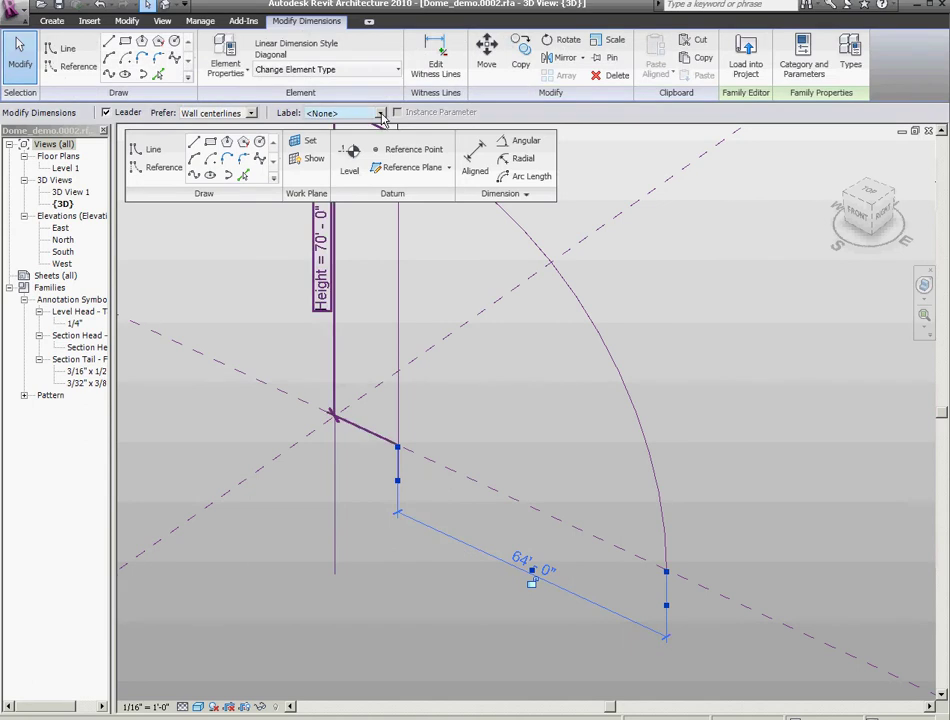
pyautogui.click(380, 112)
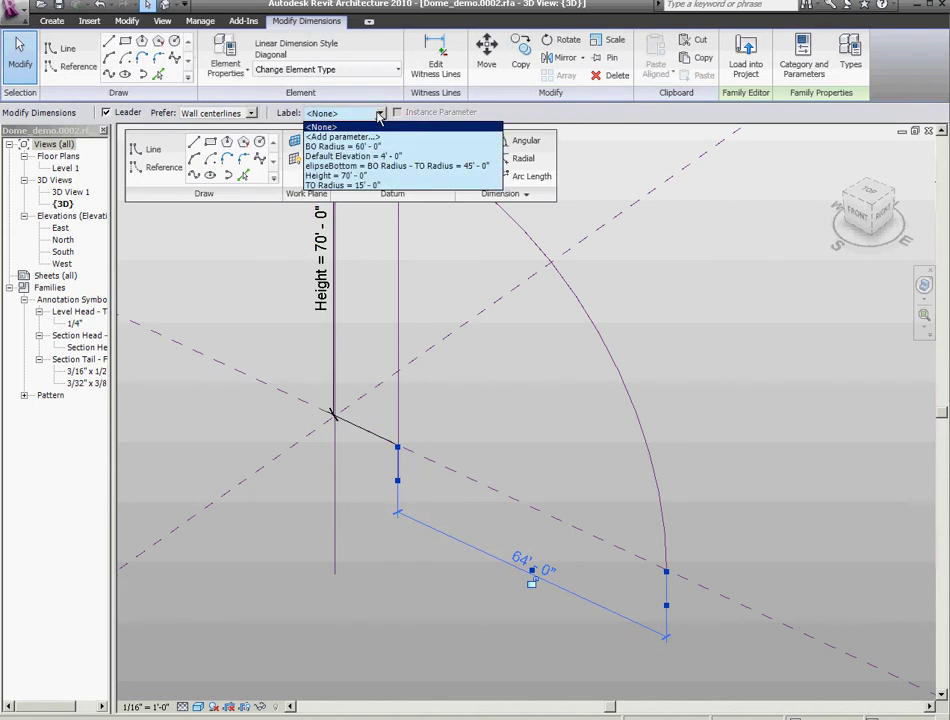
pyautogui.click(343, 166)
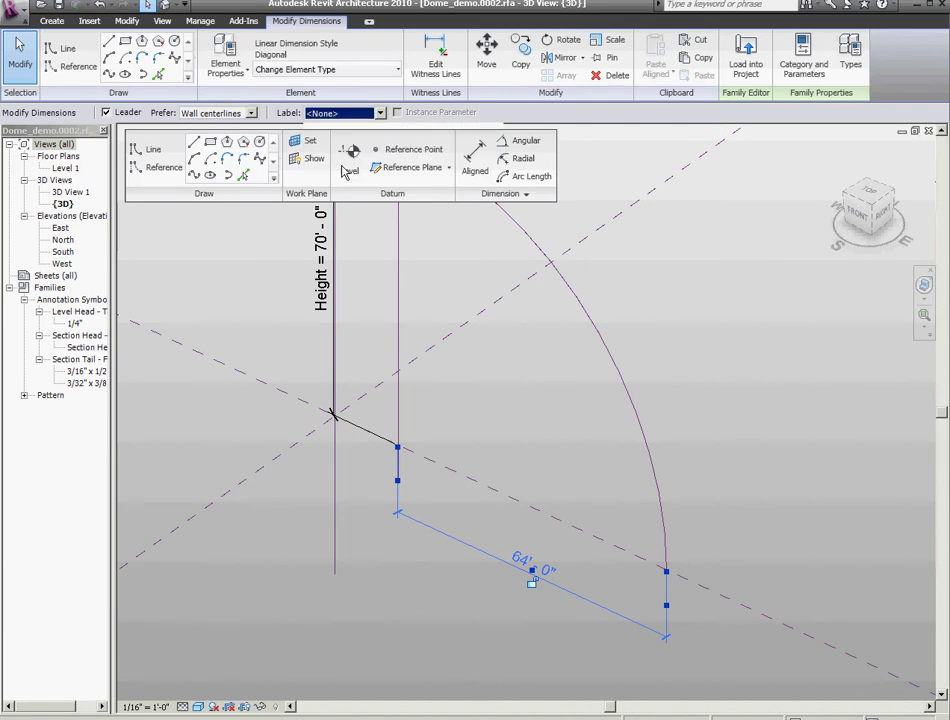
pyautogui.click(468, 394)
pyautogui.scroll(-3, 494, 432)
pyautogui.scroll(2, 475, 252)
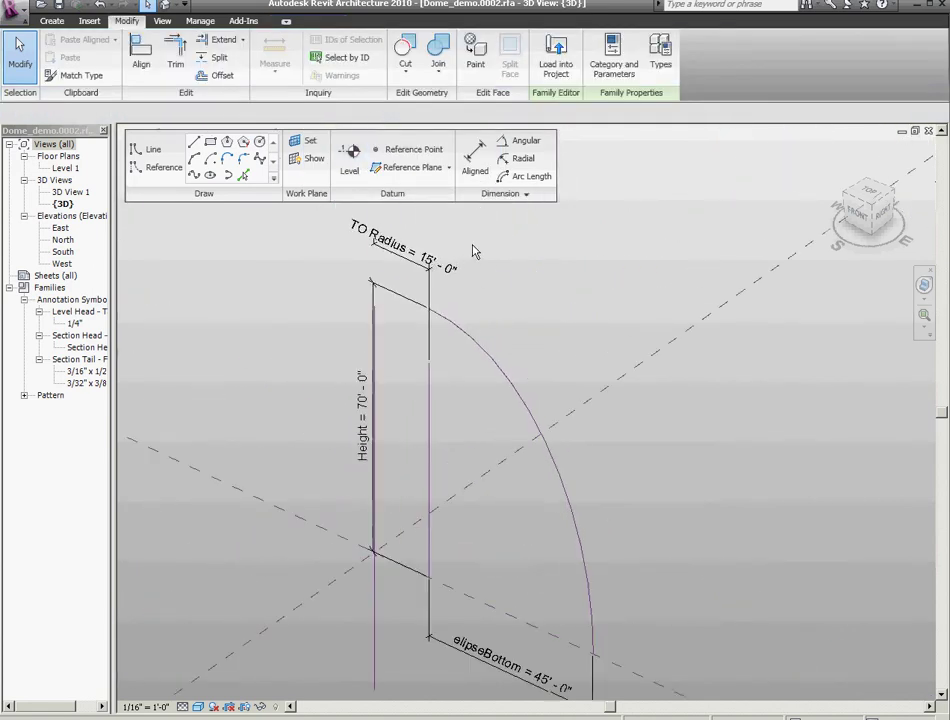
# Step: Set BO Radius to 50' and Height to 60' in Family Types
pyautogui.click(660, 60)
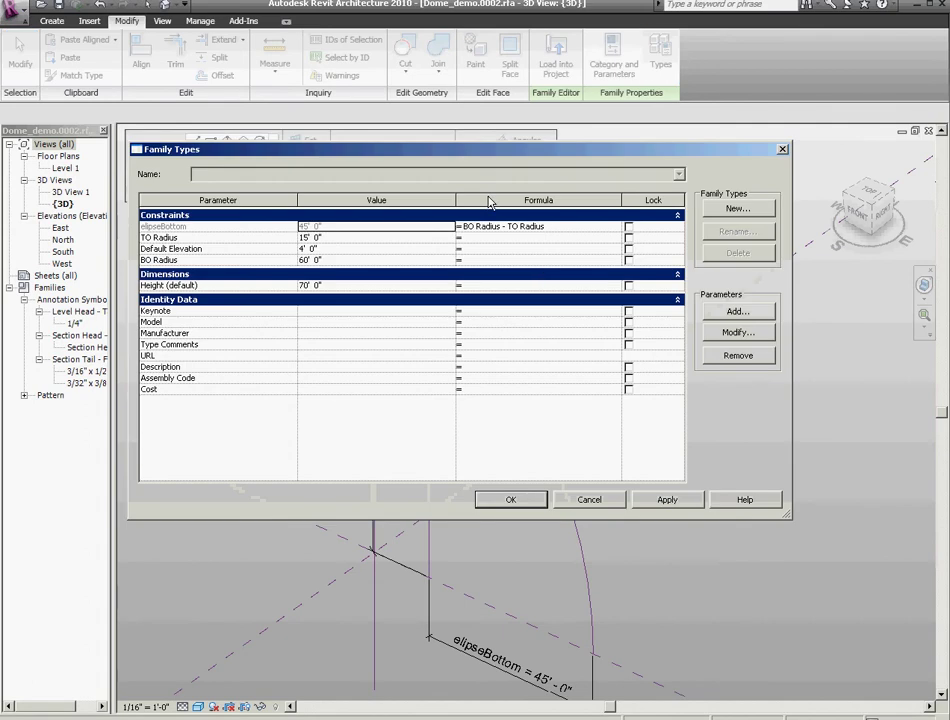
pyautogui.moveTo(424, 152); pyautogui.dragTo(528, 84)
pyautogui.click(440, 192)
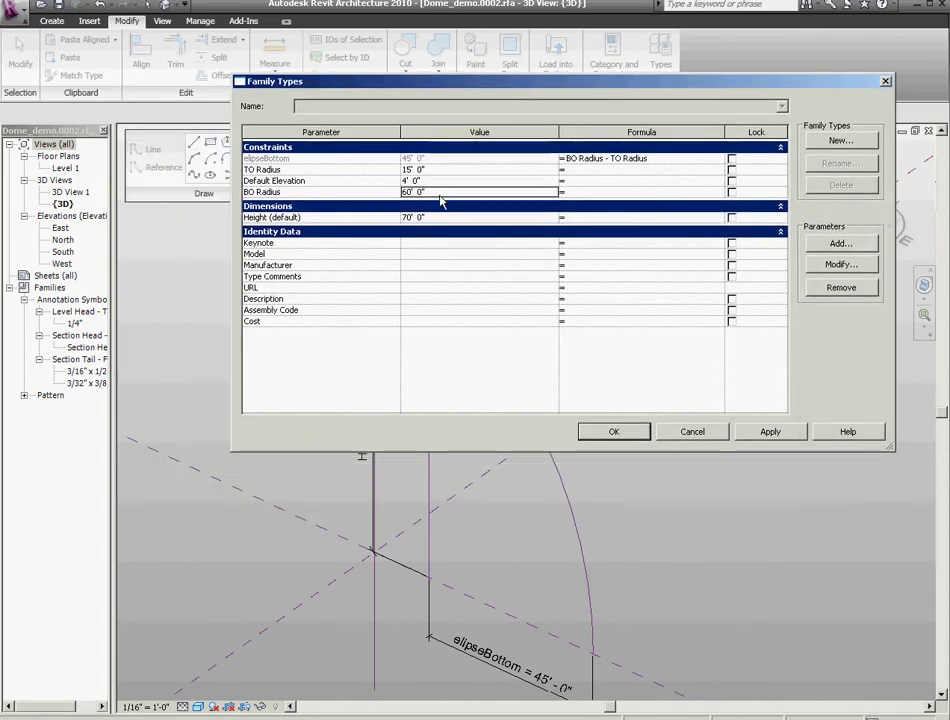
pyautogui.click(444, 194)
pyautogui.write('5')
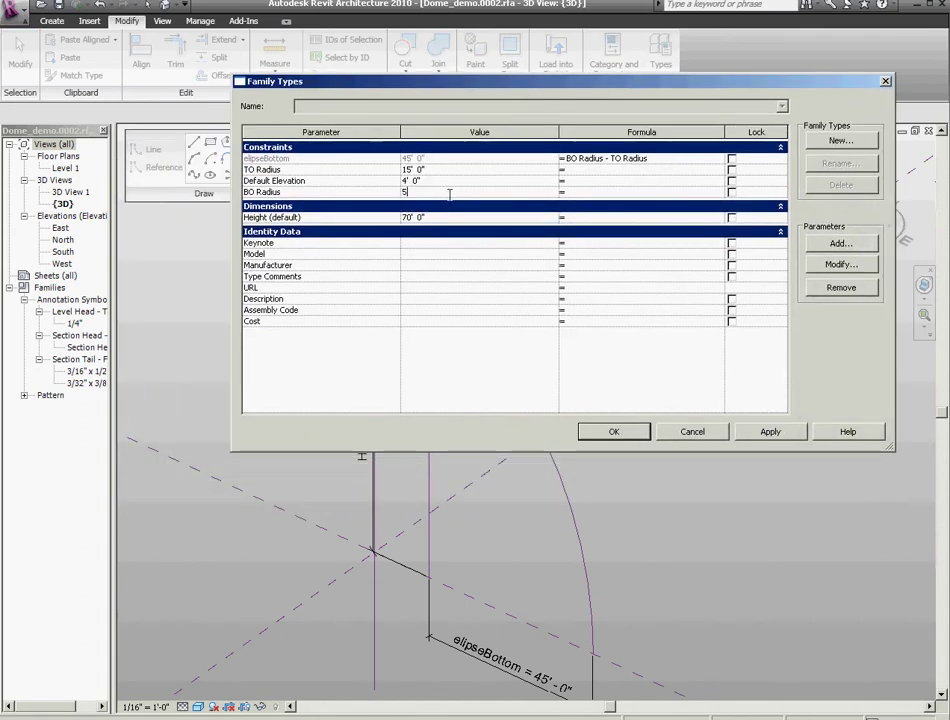
pyautogui.write('0')
pyautogui.click(768, 434)
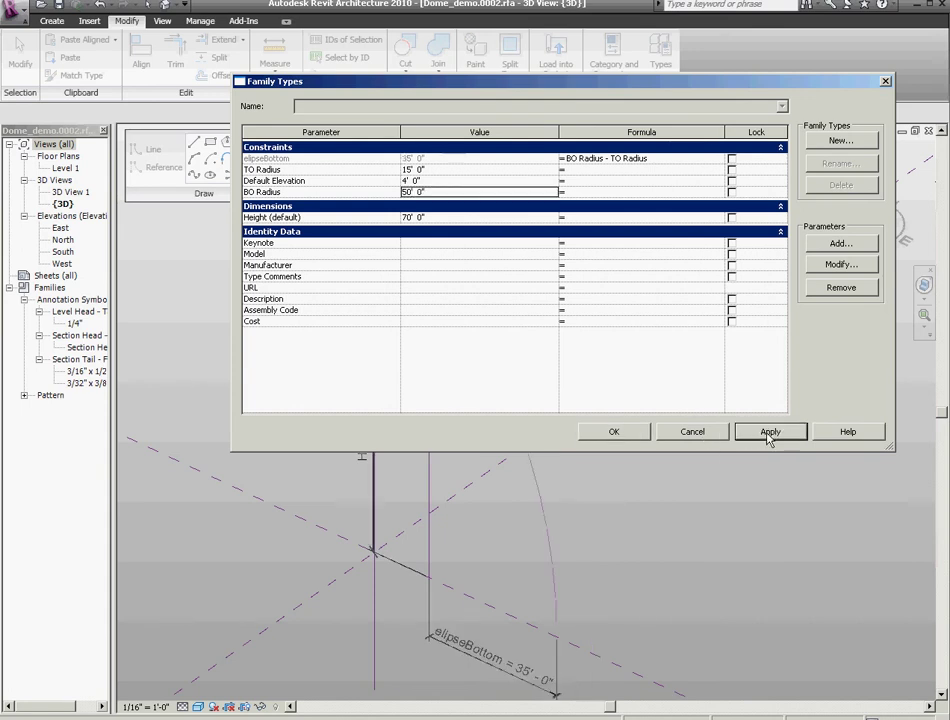
pyautogui.click(425, 217)
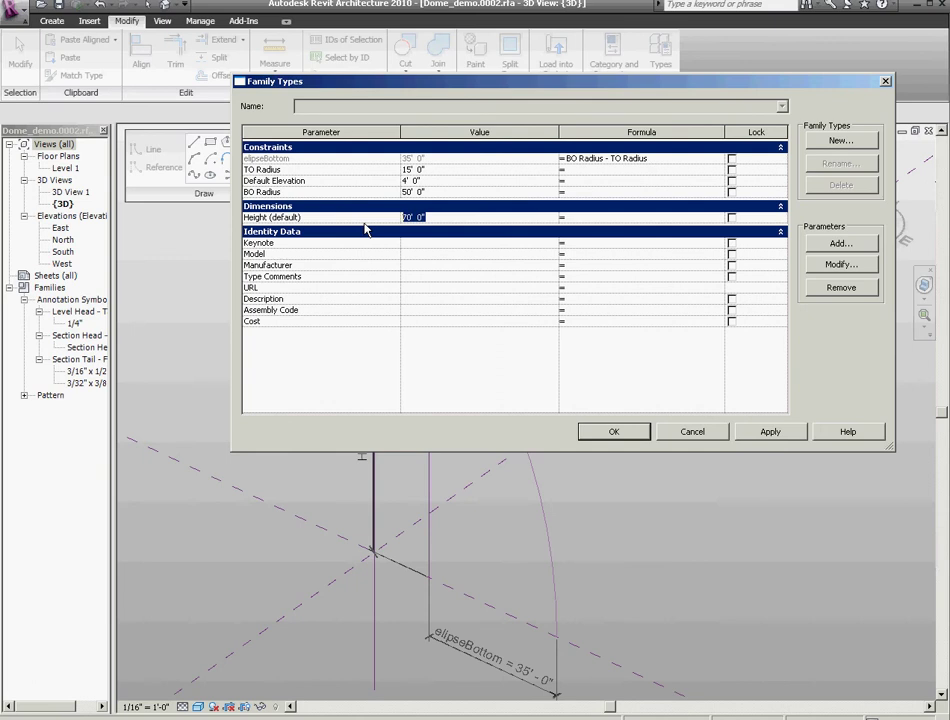
pyautogui.write('60')
pyautogui.click(613, 432)
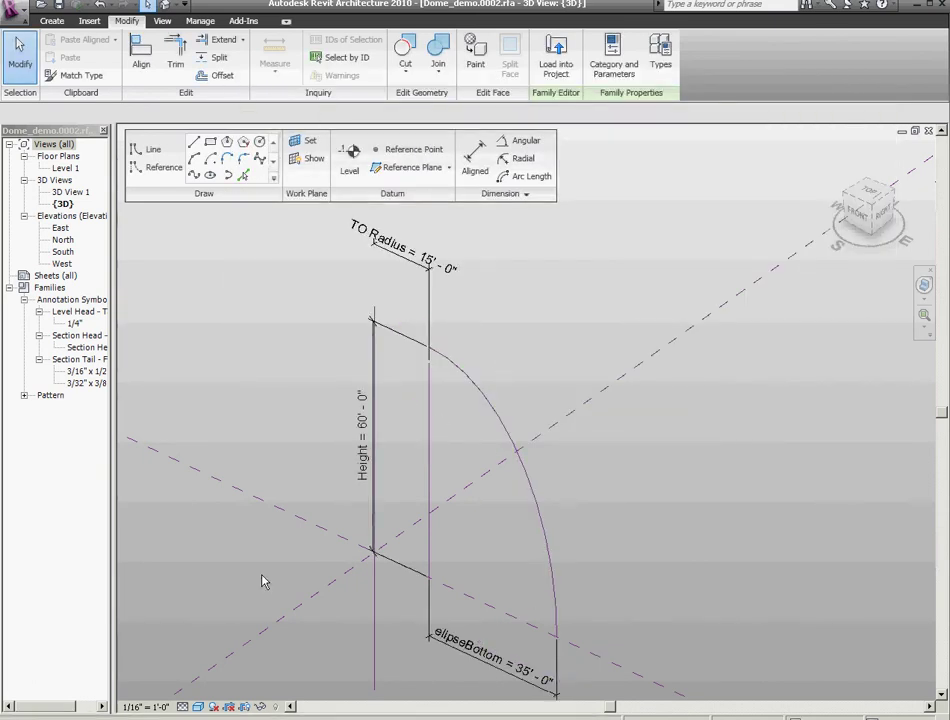
# Step: Revolve the elliptical arc around the Height reference line into an open-topped dome form
pyautogui.click(377, 607)
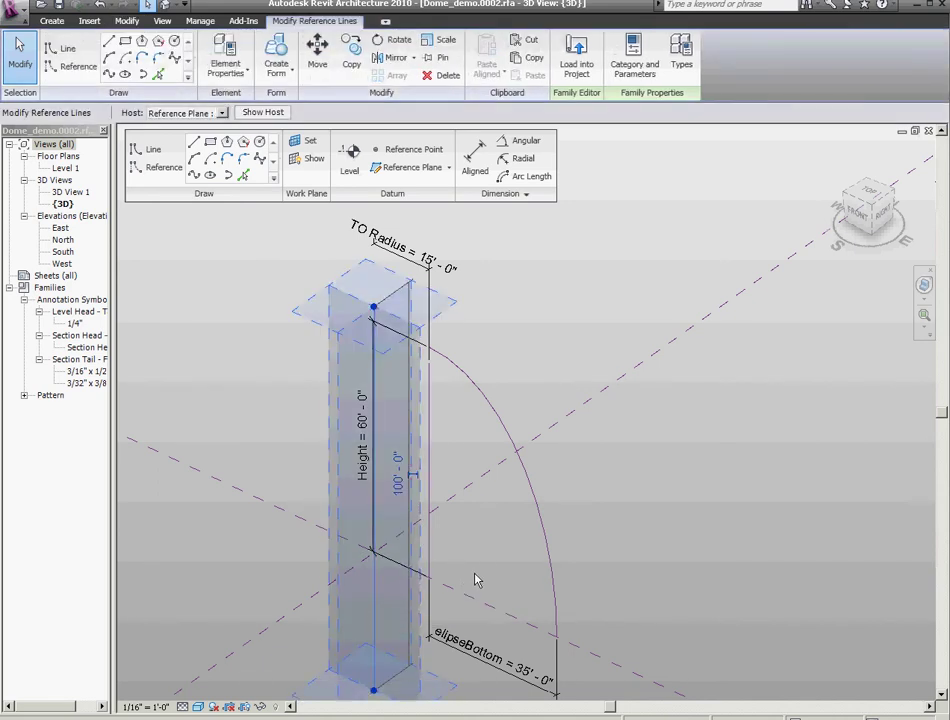
pyautogui.click(540, 504)
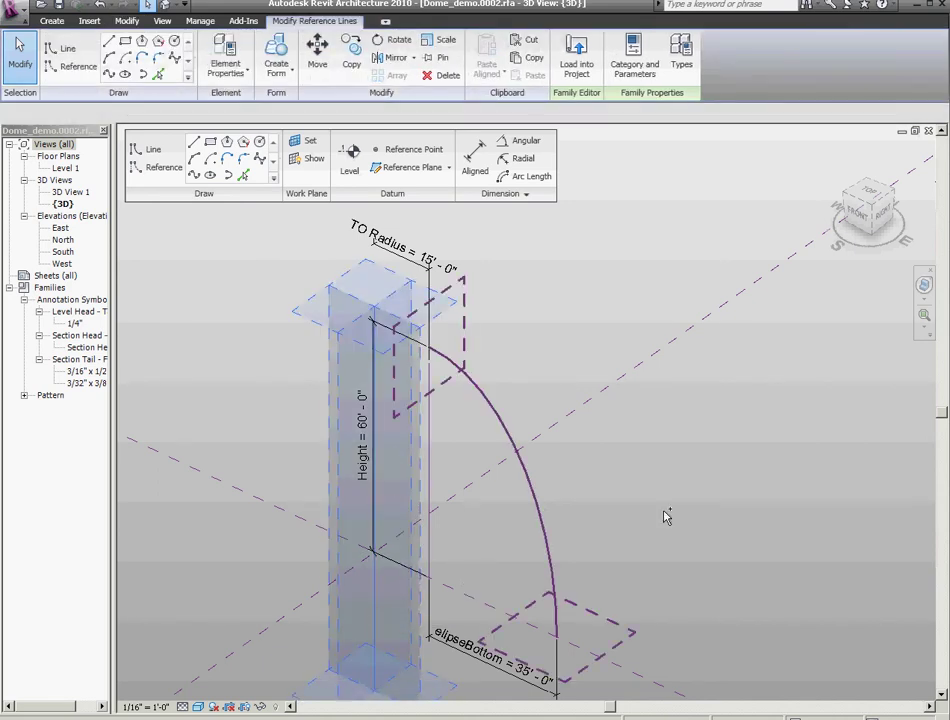
pyautogui.click(279, 55)
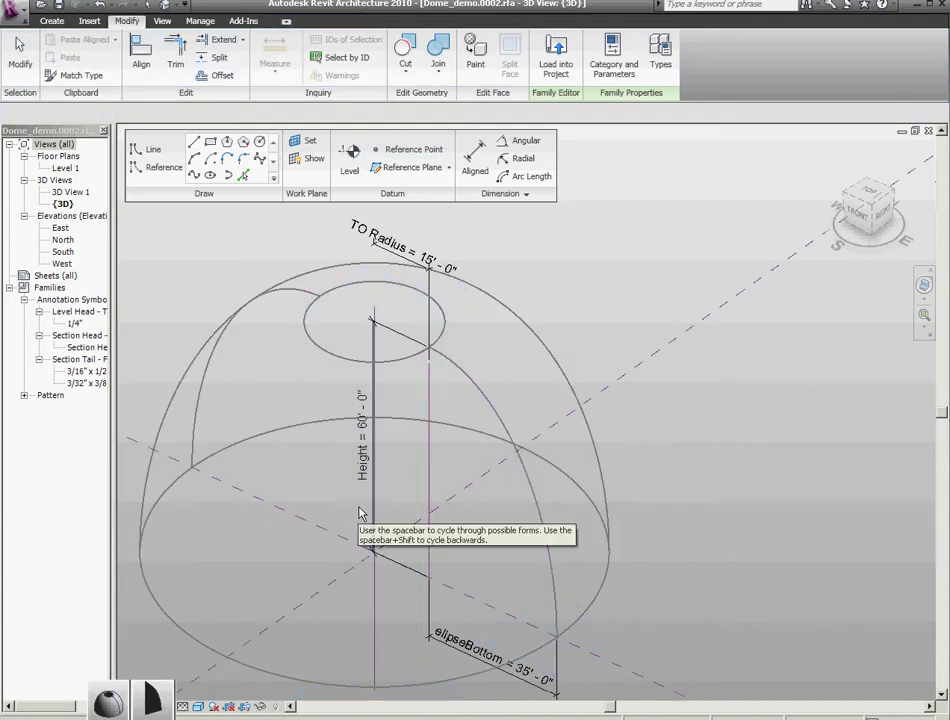
pyautogui.click(704, 430)
pyautogui.click(409, 333)
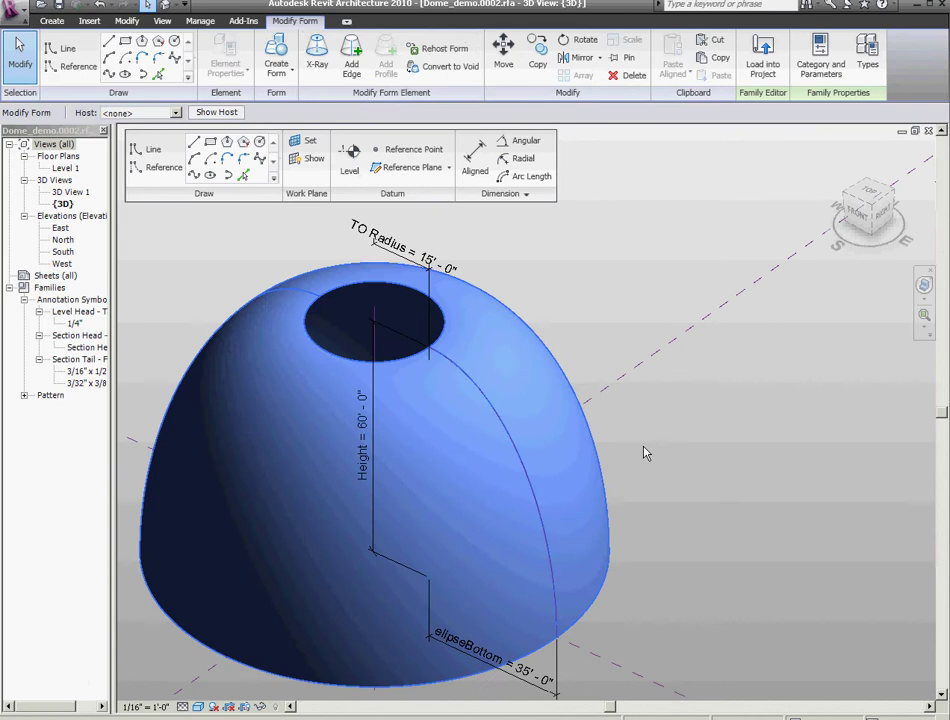
pyautogui.click(649, 456)
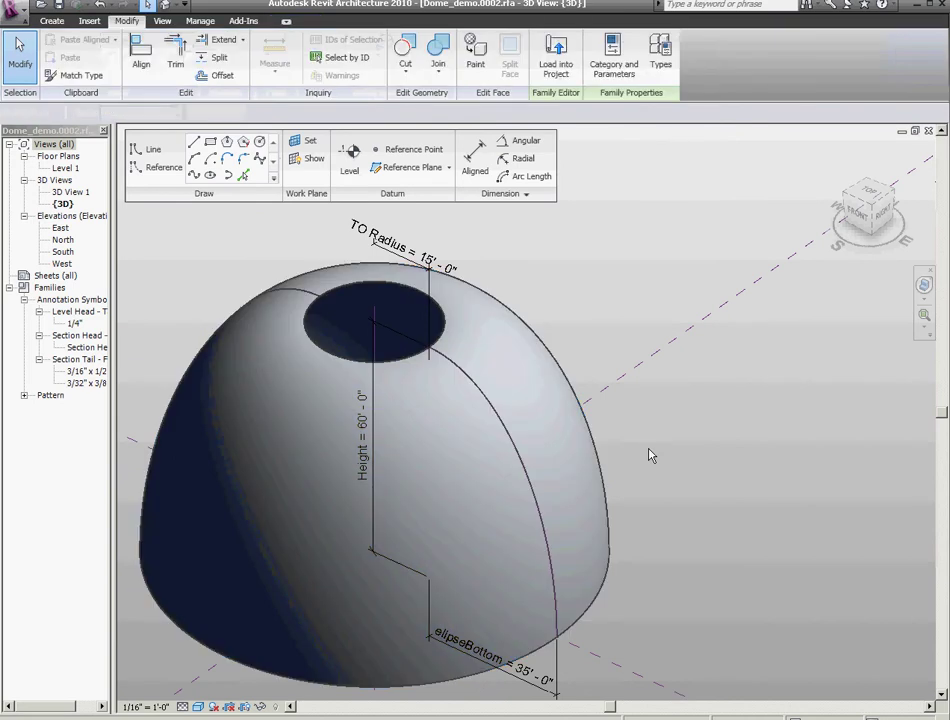
# Step: Set the family's Height parameter to 30' and apply it to the dome
pyautogui.click(660, 58)
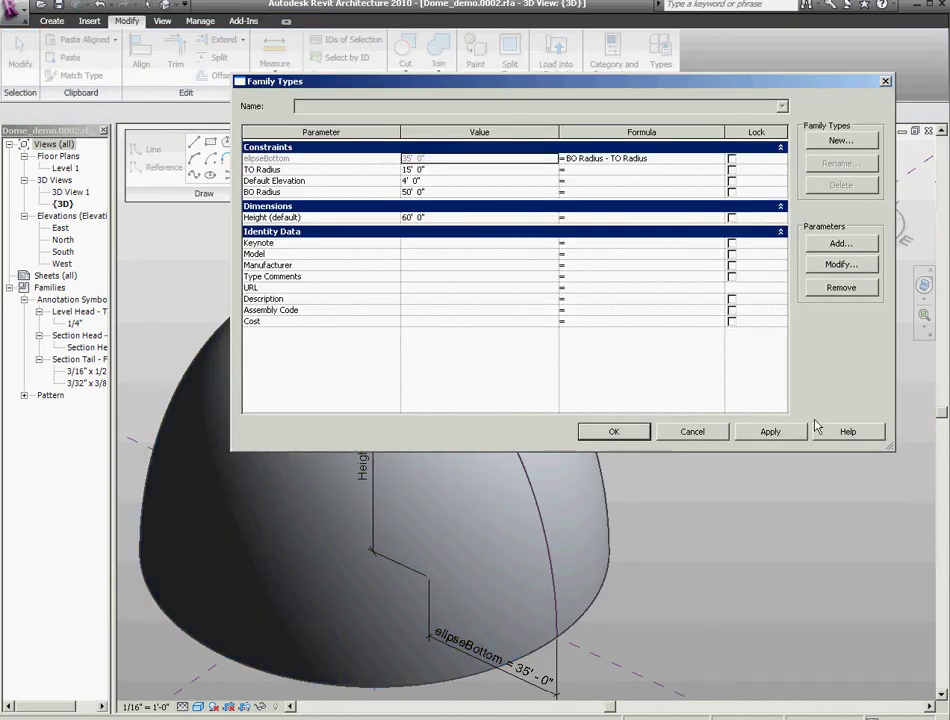
pyautogui.moveTo(889, 446); pyautogui.dragTo(879, 337)
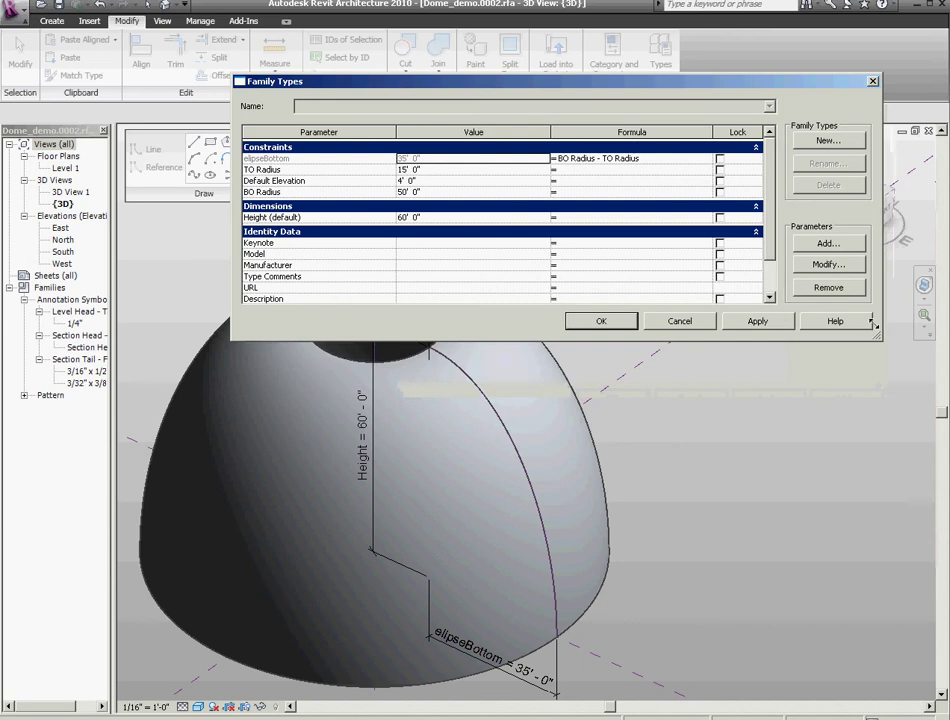
pyautogui.click(440, 216)
pyautogui.write('30')
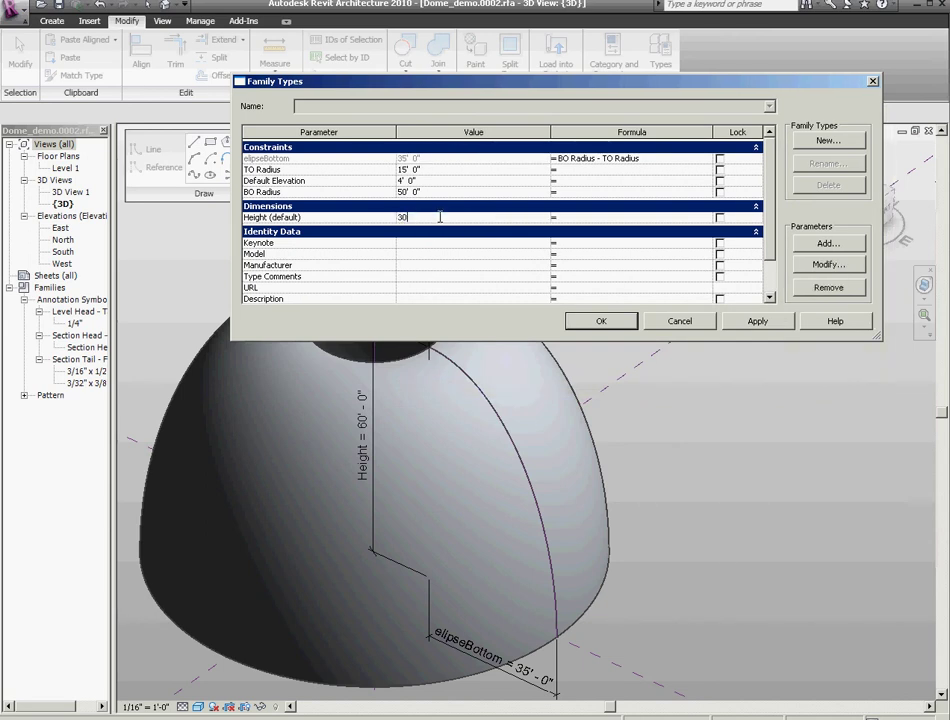
pyautogui.click(740, 321)
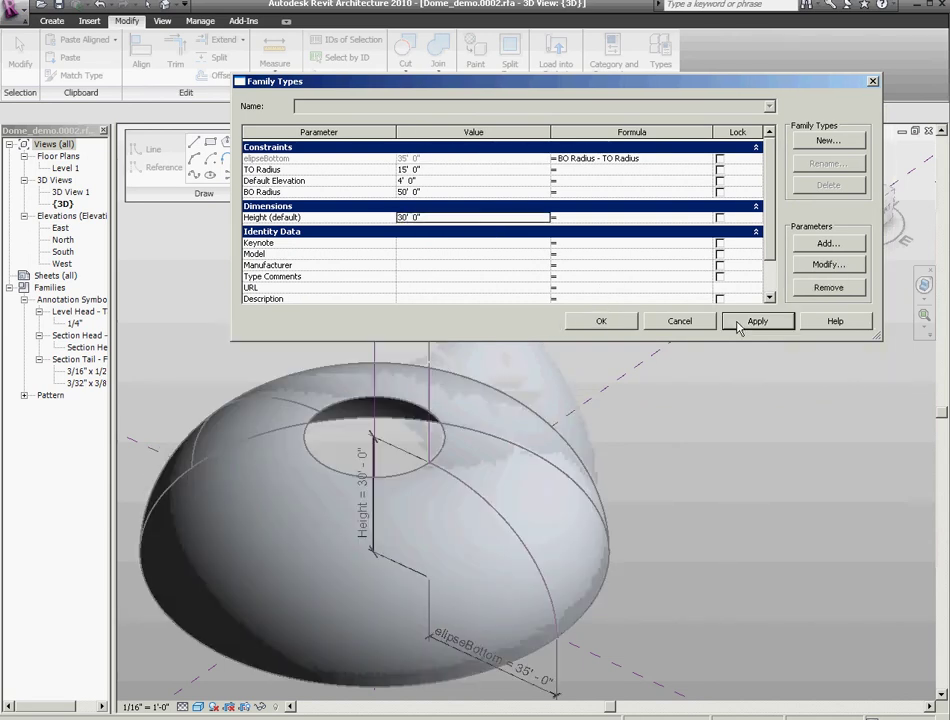
# Step: Set BO Radius to 25' and TO Radius to 5', apply, and close Family Types
pyautogui.click(405, 192)
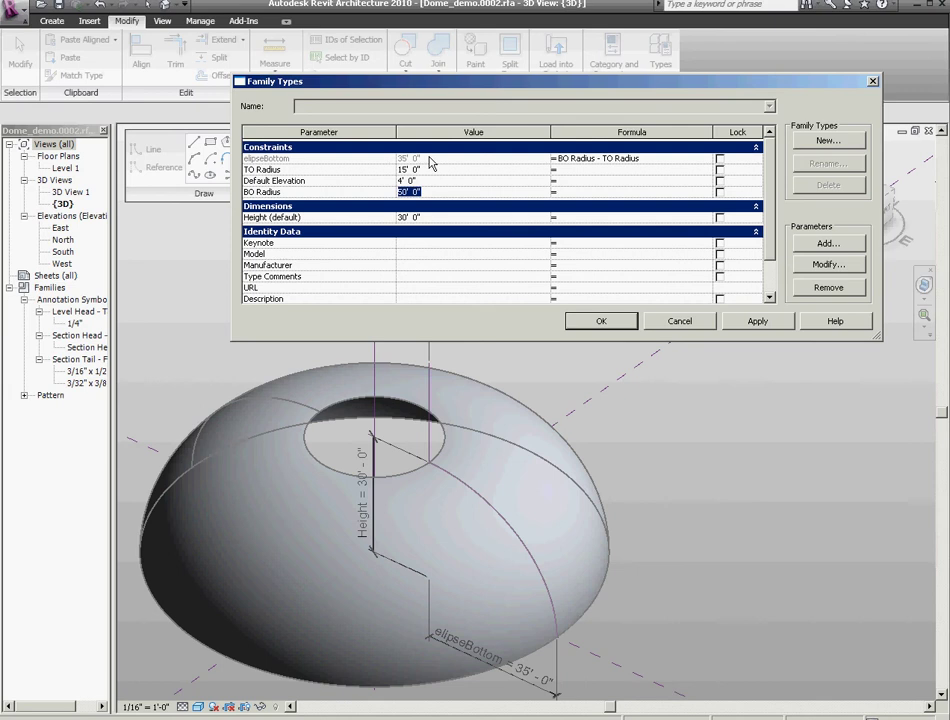
pyautogui.write('25')
pyautogui.click(753, 324)
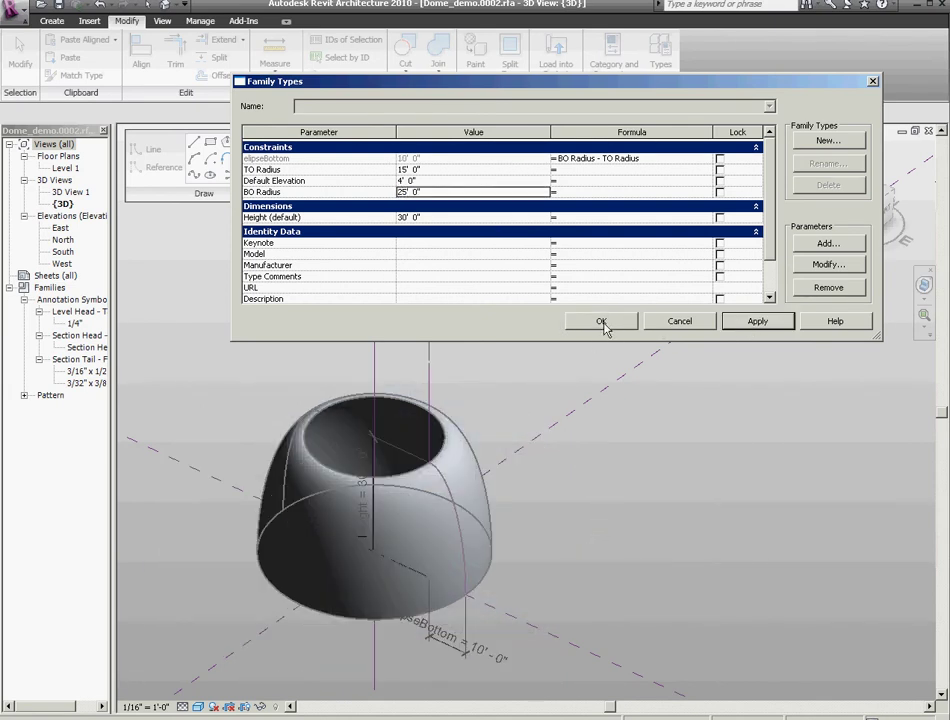
pyautogui.click(435, 194)
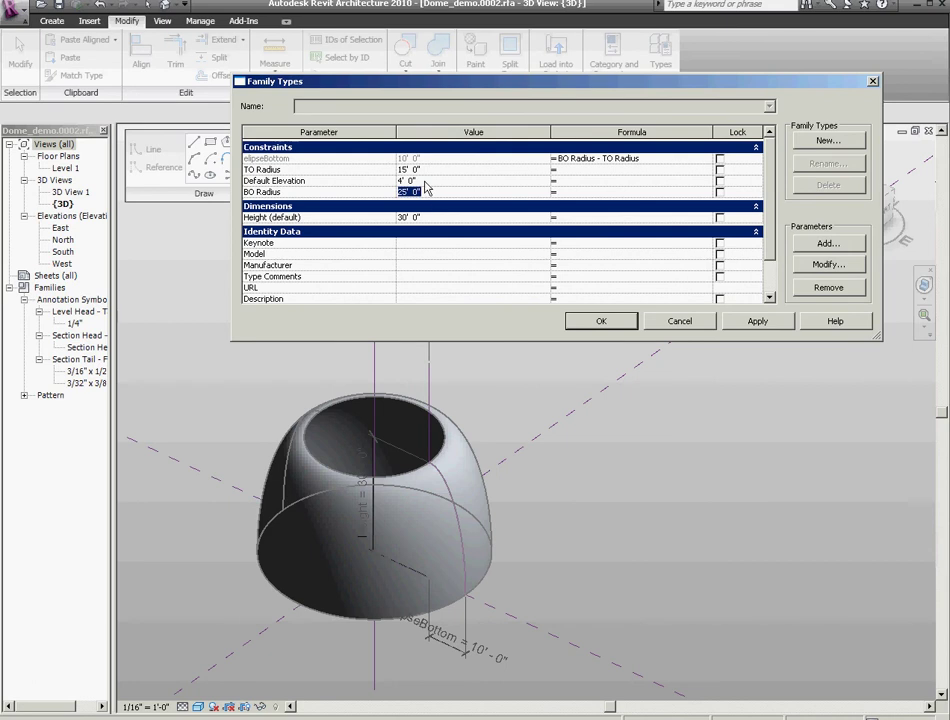
pyautogui.click(430, 169)
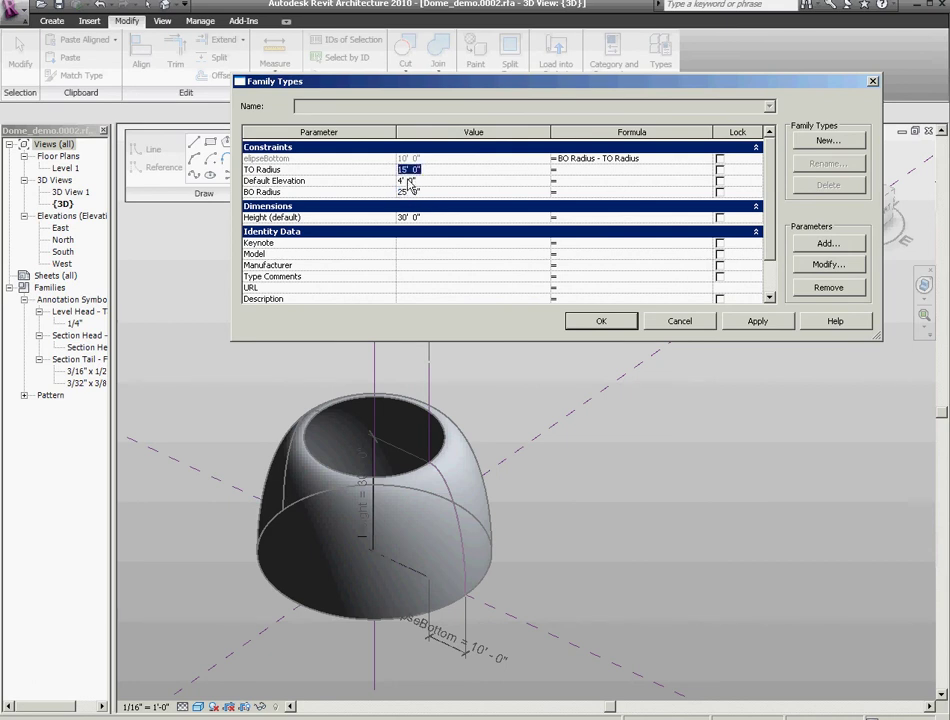
pyautogui.write('5')
pyautogui.click(440, 194)
pyautogui.click(759, 322)
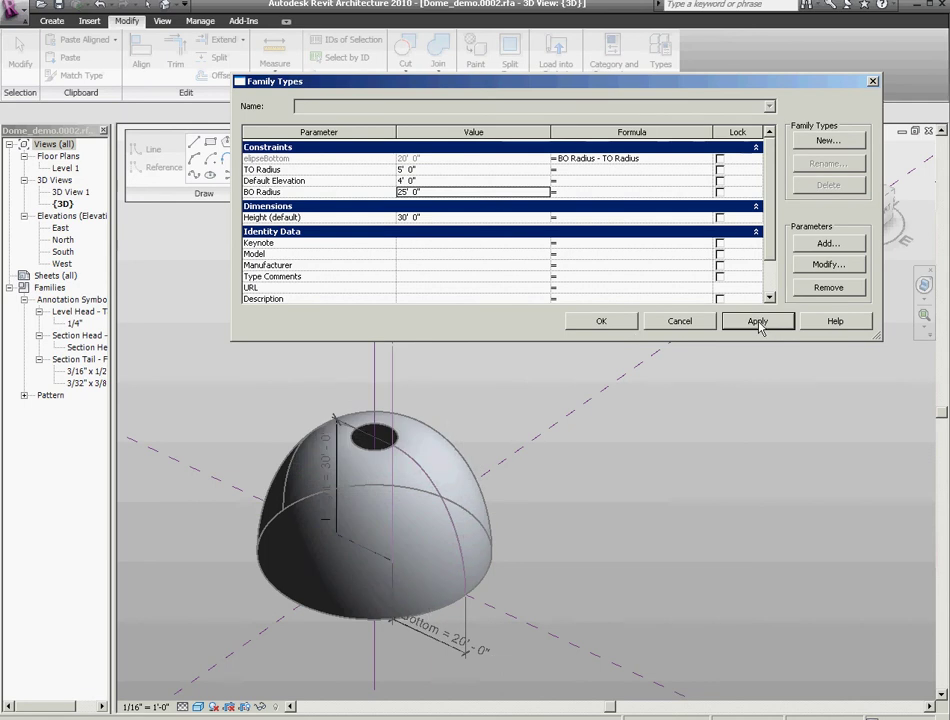
pyautogui.click(590, 322)
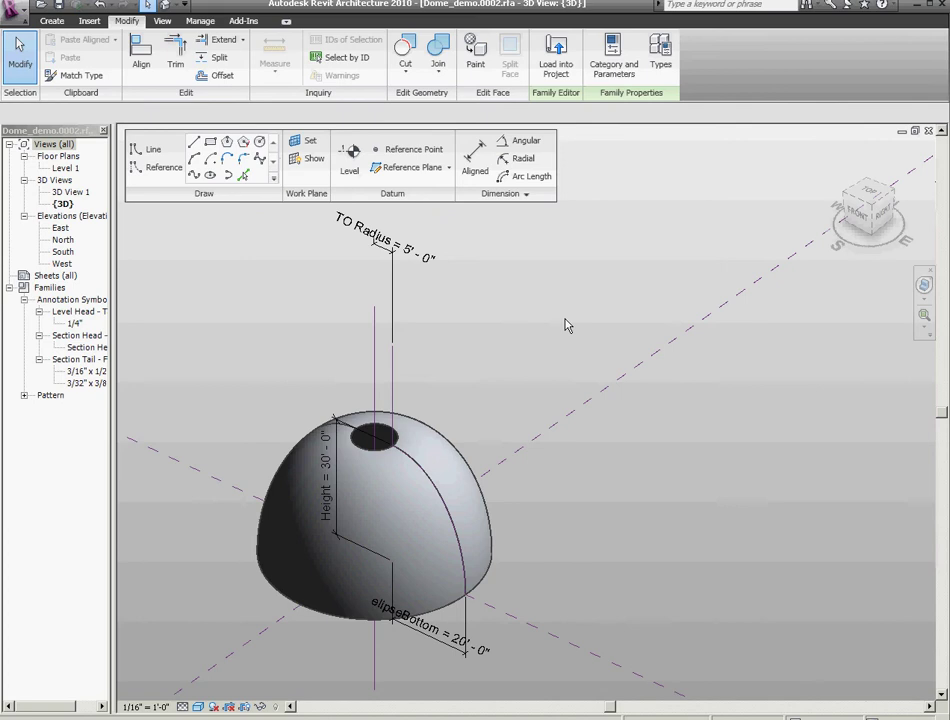
pyautogui.moveTo(568, 335); pyautogui.dragTo(240, 575, button='middle')
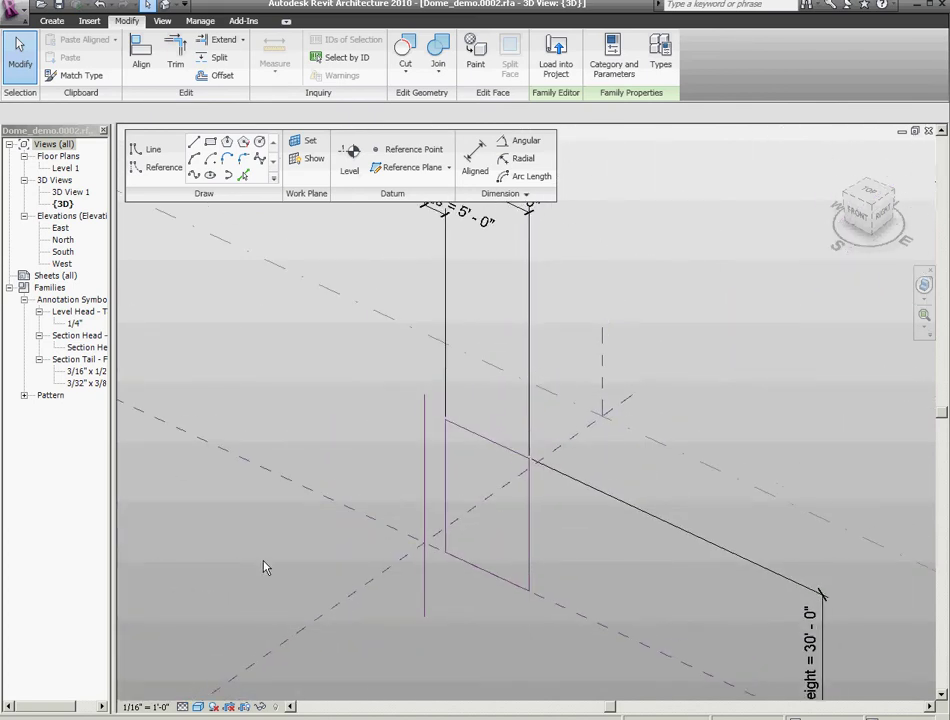
# Step: Inspect the reference-line frame and its 25'-0" radius and Height dimensions
pyautogui.moveTo(368, 460); pyautogui.dragTo(324, 503, button='middle')
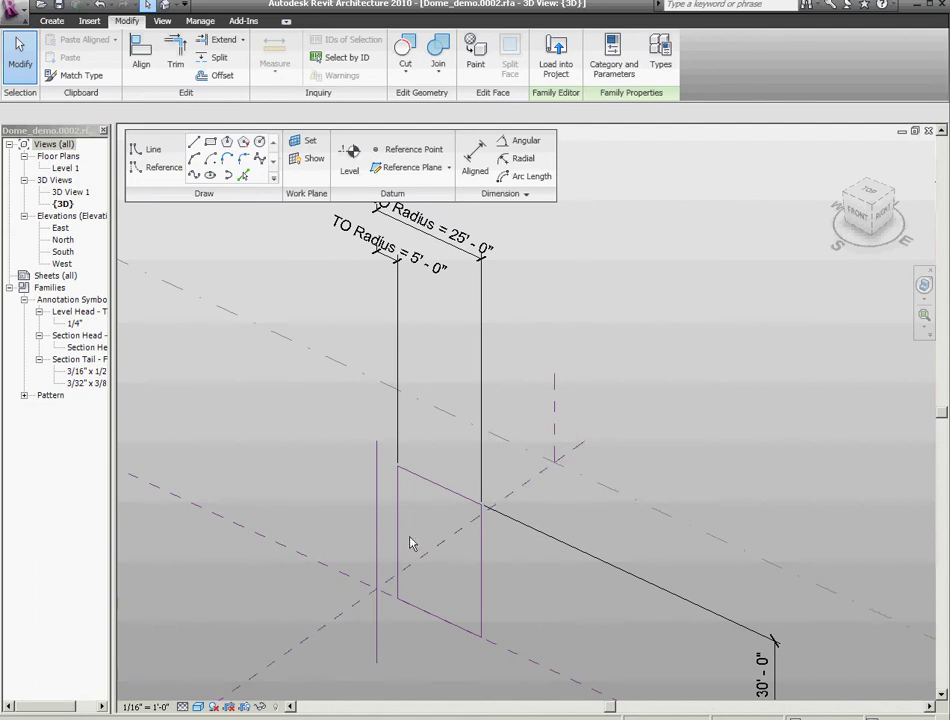
pyautogui.click(518, 554)
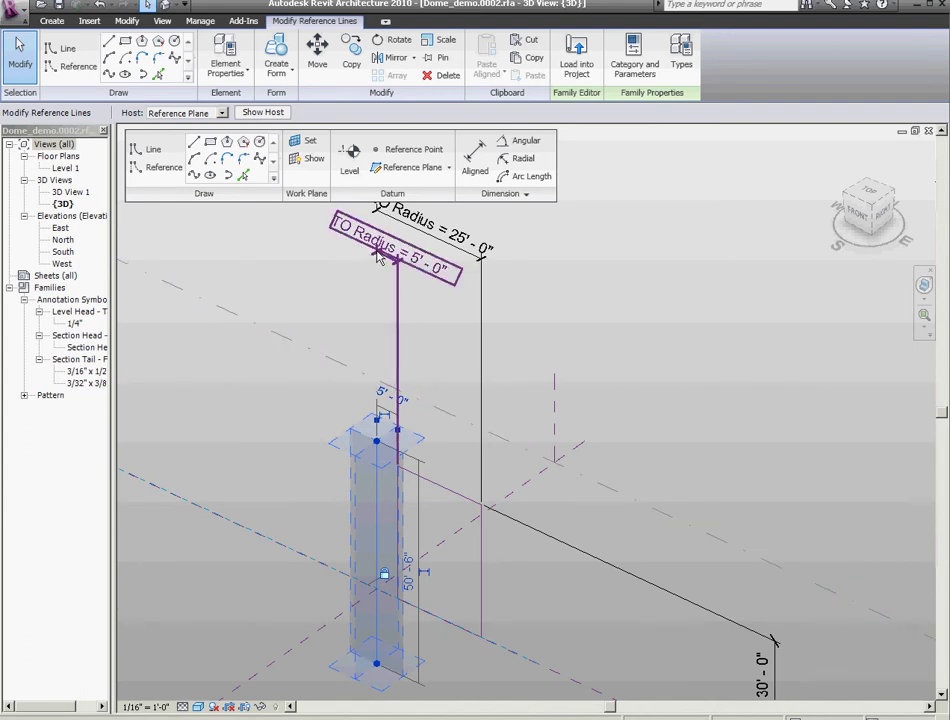
pyautogui.click(440, 232)
pyautogui.moveTo(568, 399); pyautogui.dragTo(500, 333, button='middle')
pyautogui.moveTo(626, 509); pyautogui.dragTo(668, 263, button='middle')
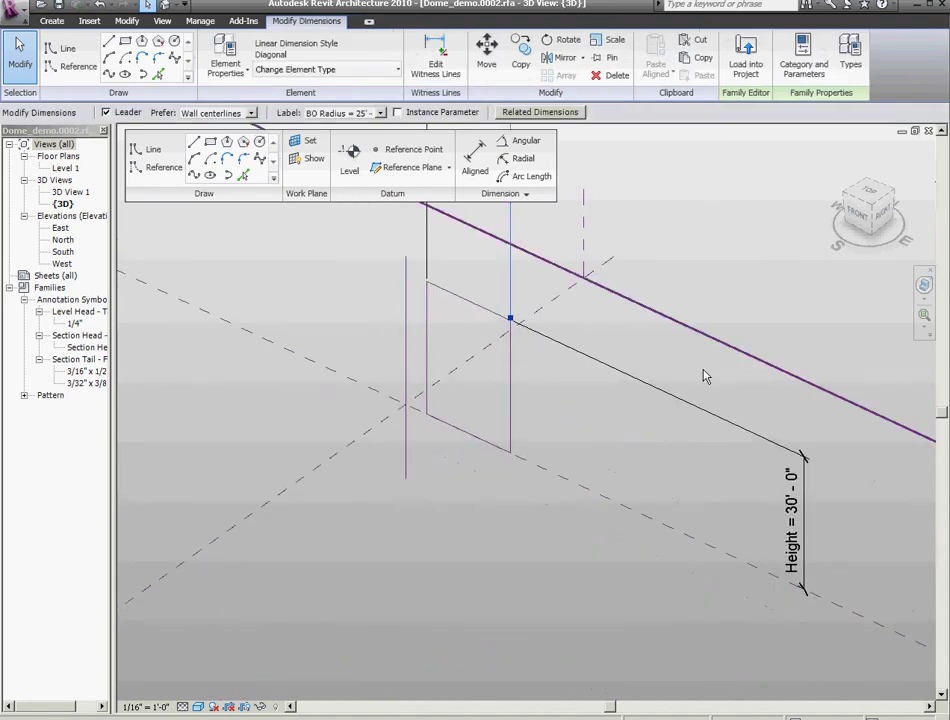
pyautogui.click(477, 326)
pyautogui.click(579, 403)
pyautogui.scroll(-2, 580, 405)
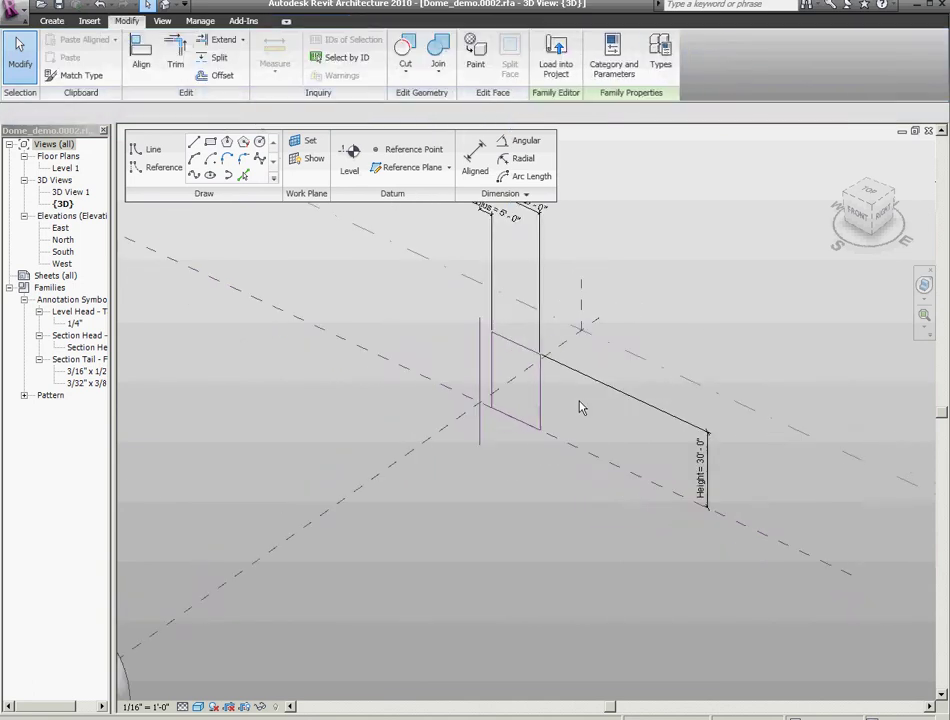
pyautogui.scroll(-2, 579, 407)
pyautogui.moveTo(441, 556); pyautogui.dragTo(587, 441, button='middle')
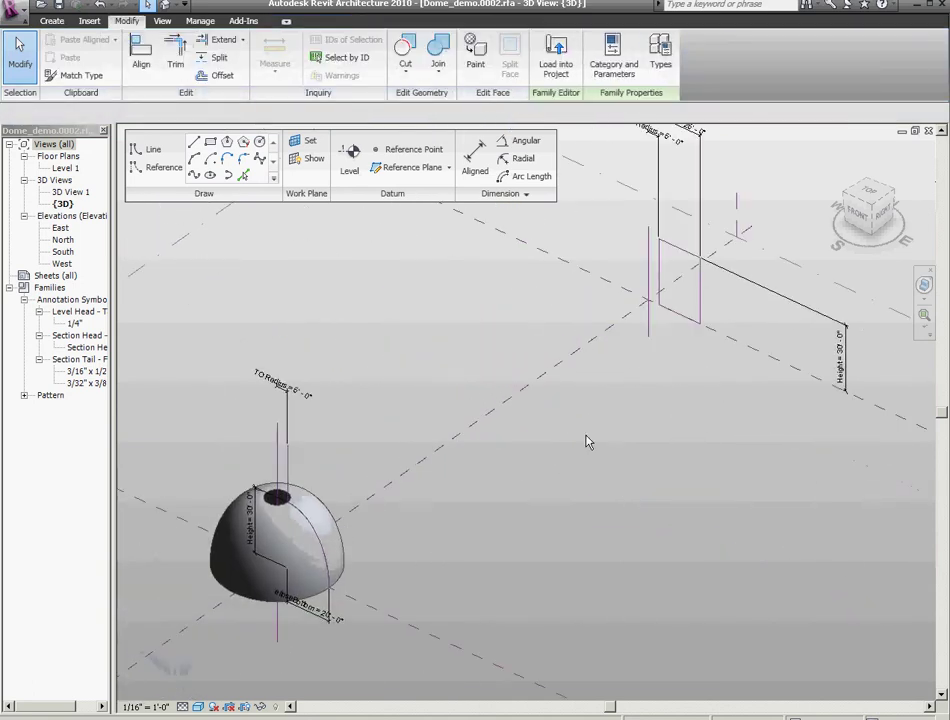
# Step: Drag the upright reference line from 20'-0" out to 36'-0" to enlarge the dome
pyautogui.click(701, 292)
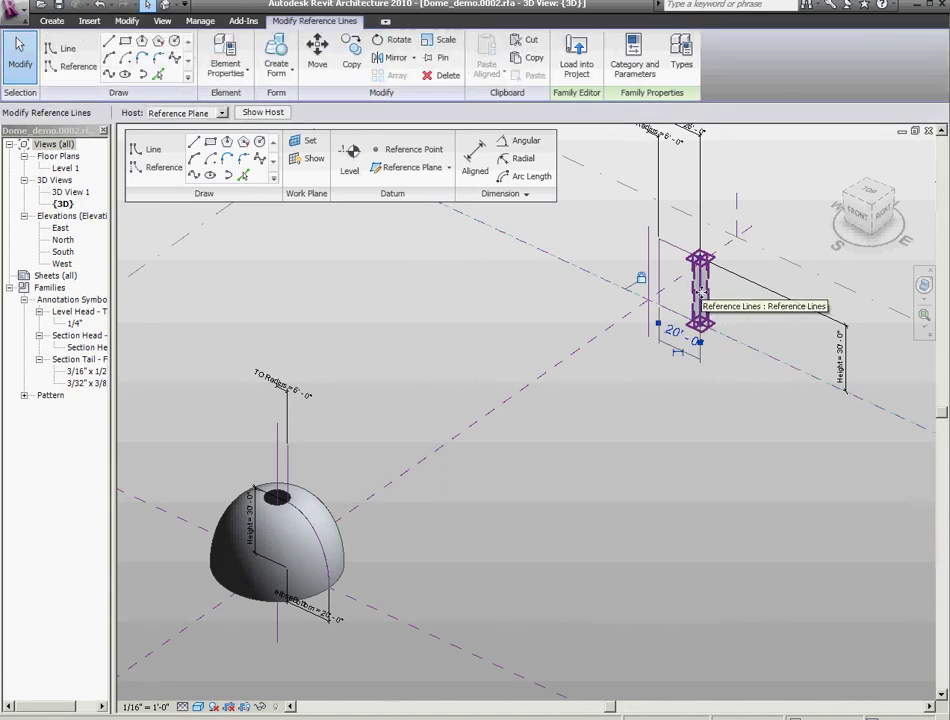
pyautogui.moveTo(718, 298); pyautogui.dragTo(736, 307)
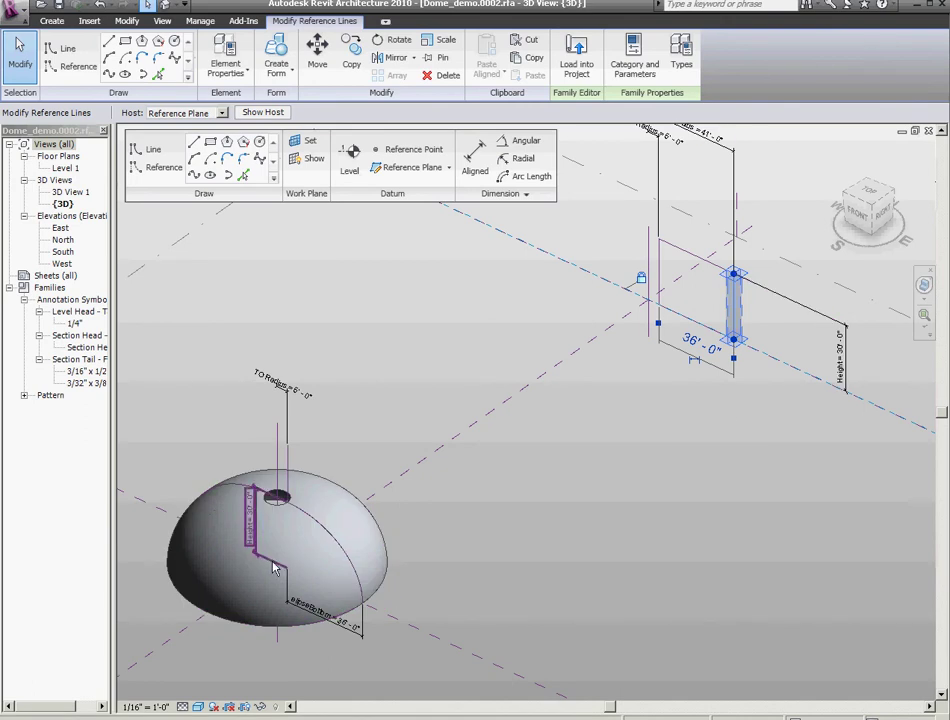
pyautogui.scroll(5, 692, 265)
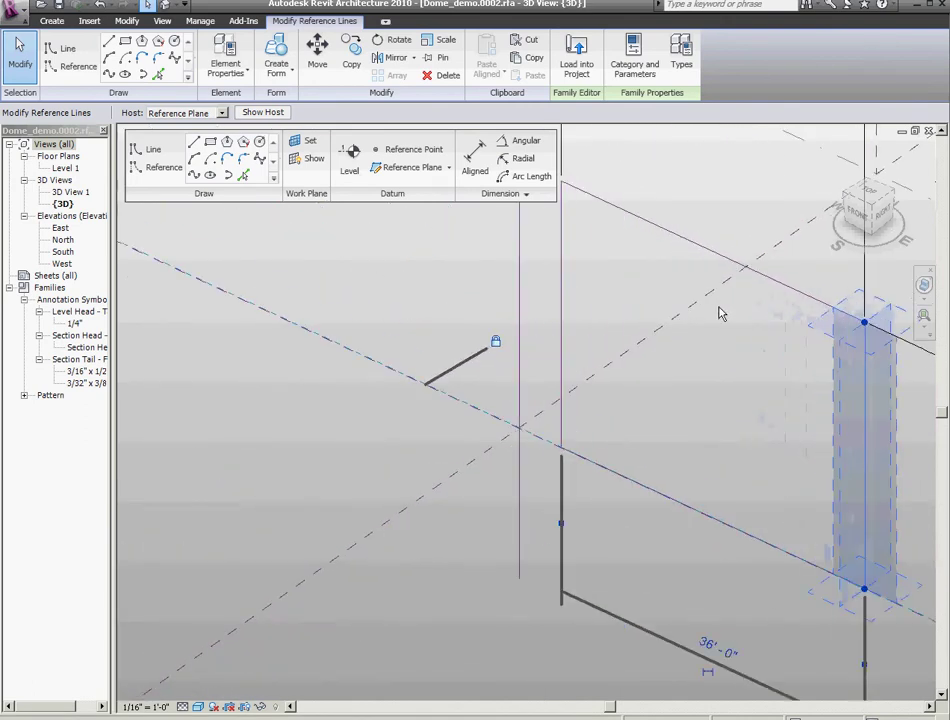
pyautogui.moveTo(718, 313); pyautogui.dragTo(492, 496, button='middle')
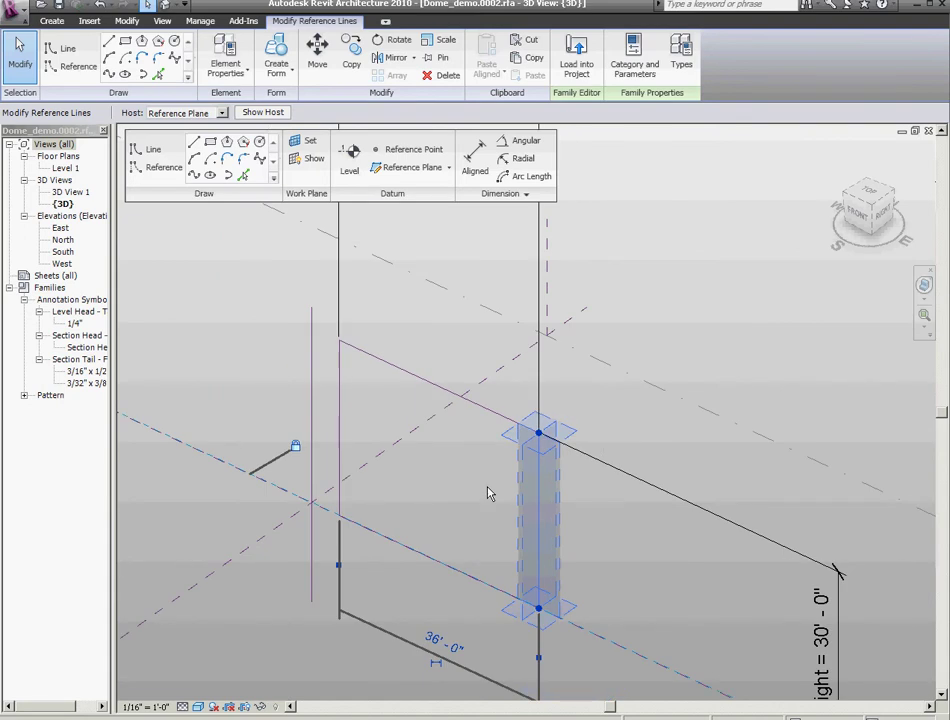
pyautogui.click(409, 319)
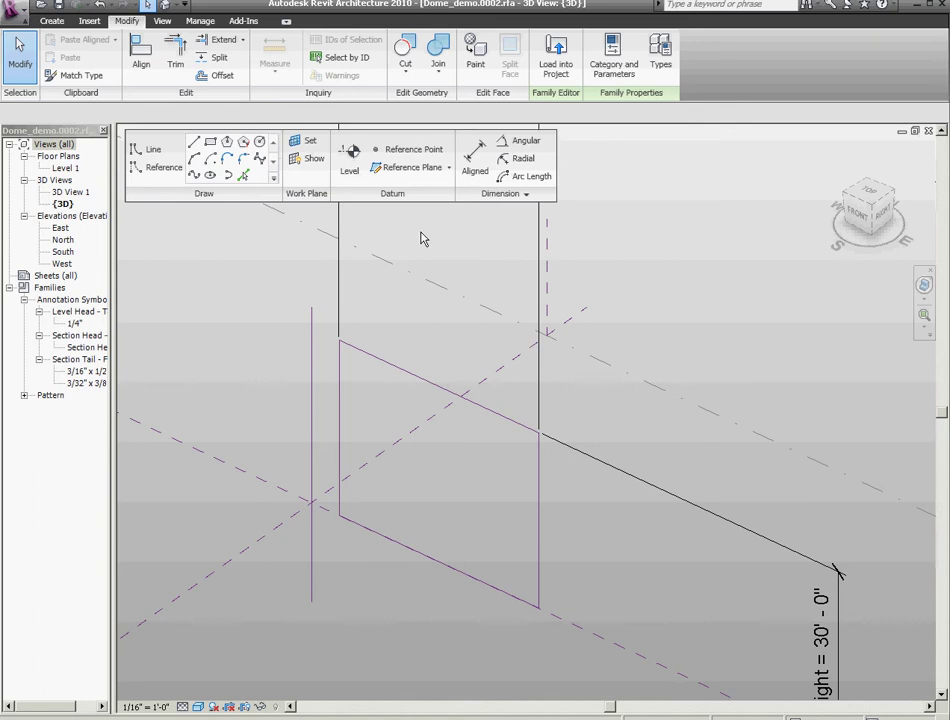
# Step: Set up reference-line drawing with the Line option and 3D snapping enabled
pyautogui.click(160, 167)
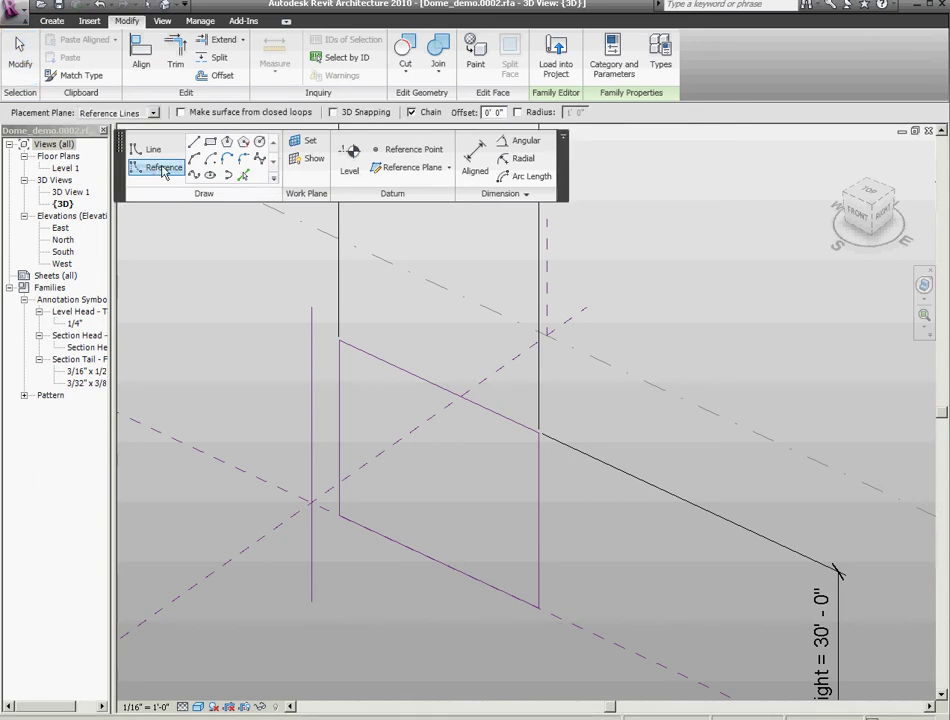
pyautogui.click(333, 112)
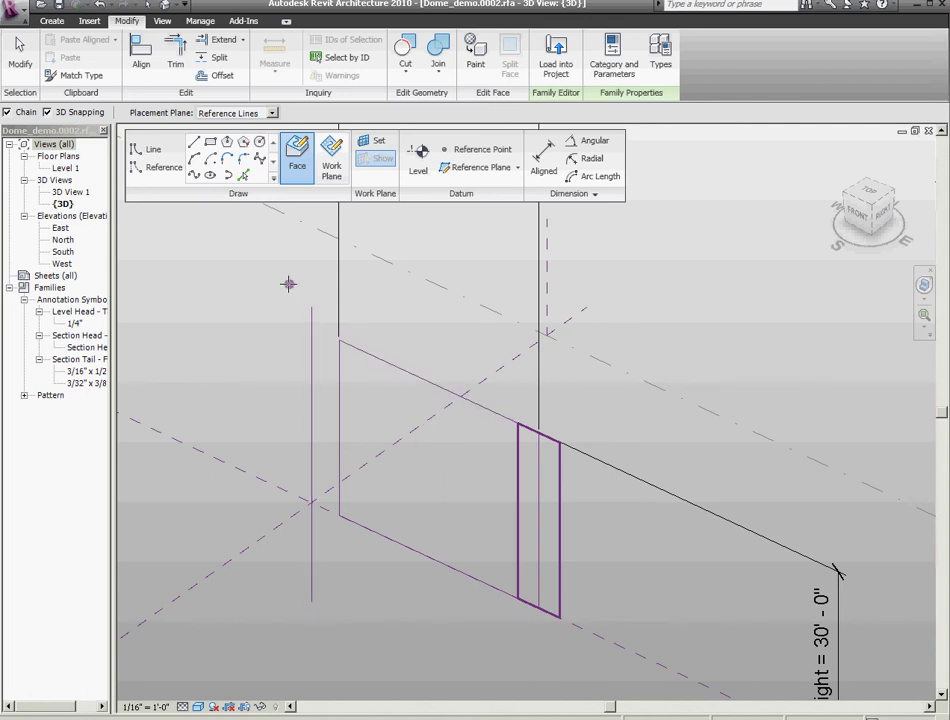
pyautogui.click(160, 167)
pyautogui.press('l')
pyautogui.press('i')
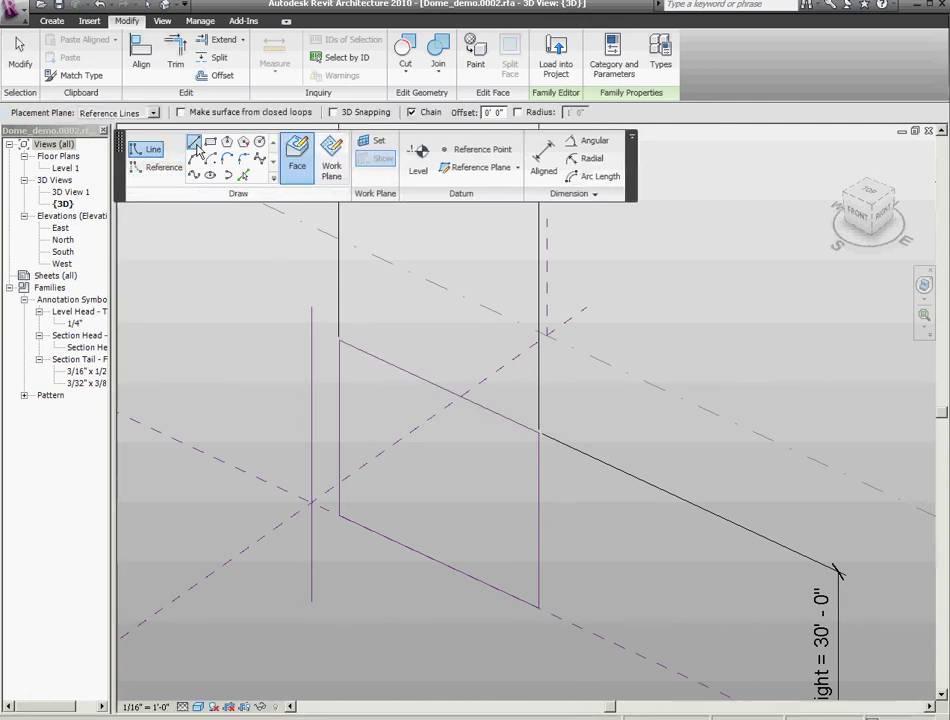
pyautogui.click(157, 167)
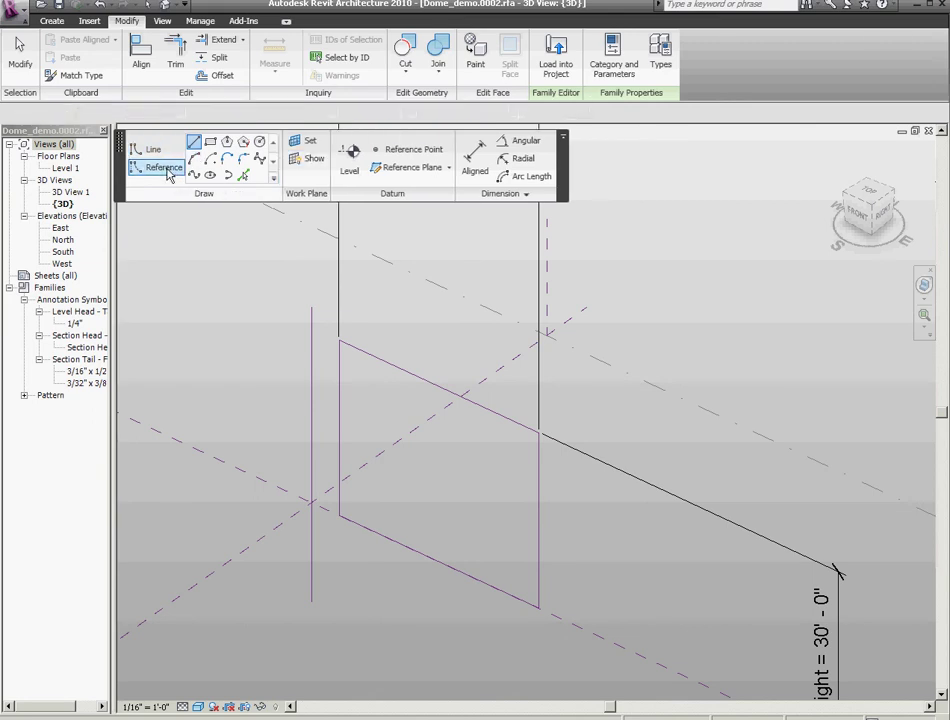
pyautogui.click(195, 146)
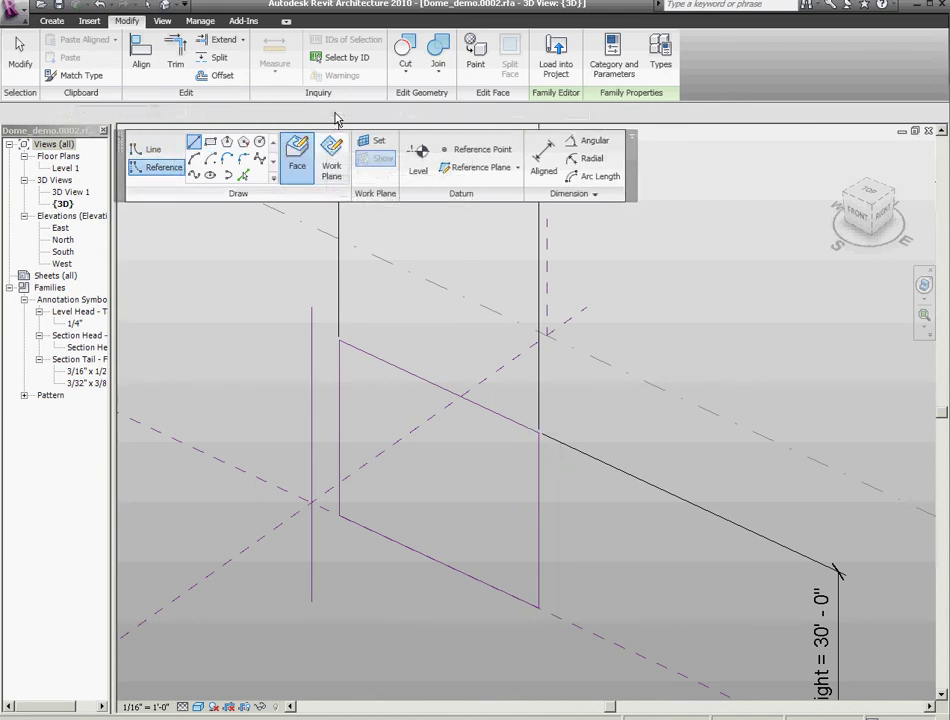
# Step: Draw four diagonal reference lines from top-edge points down to points on the vertical edge
pyautogui.click(278, 396)
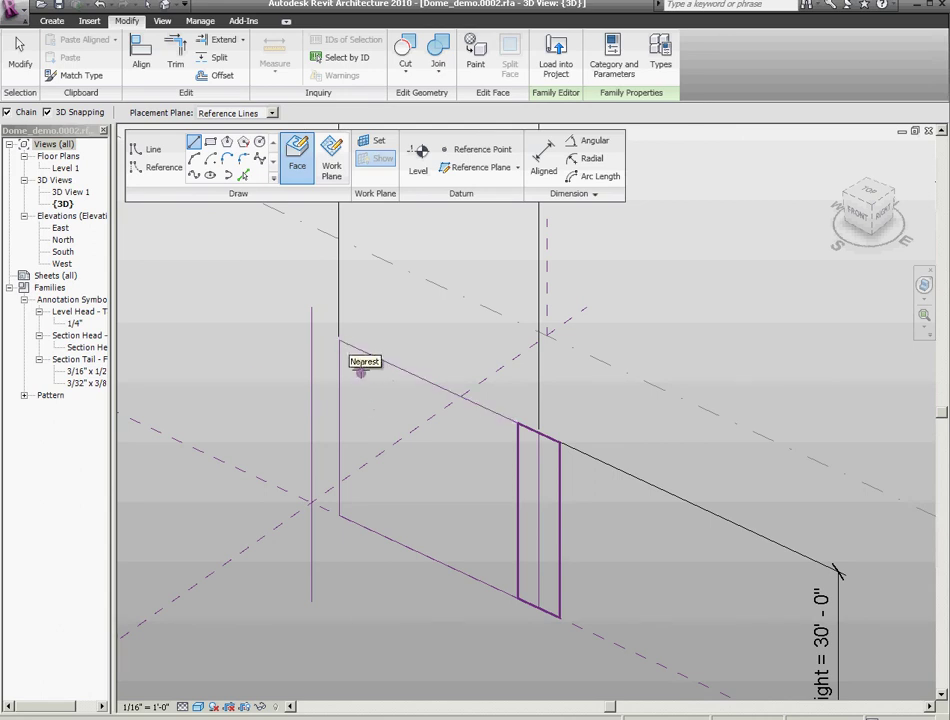
pyautogui.click(338, 340)
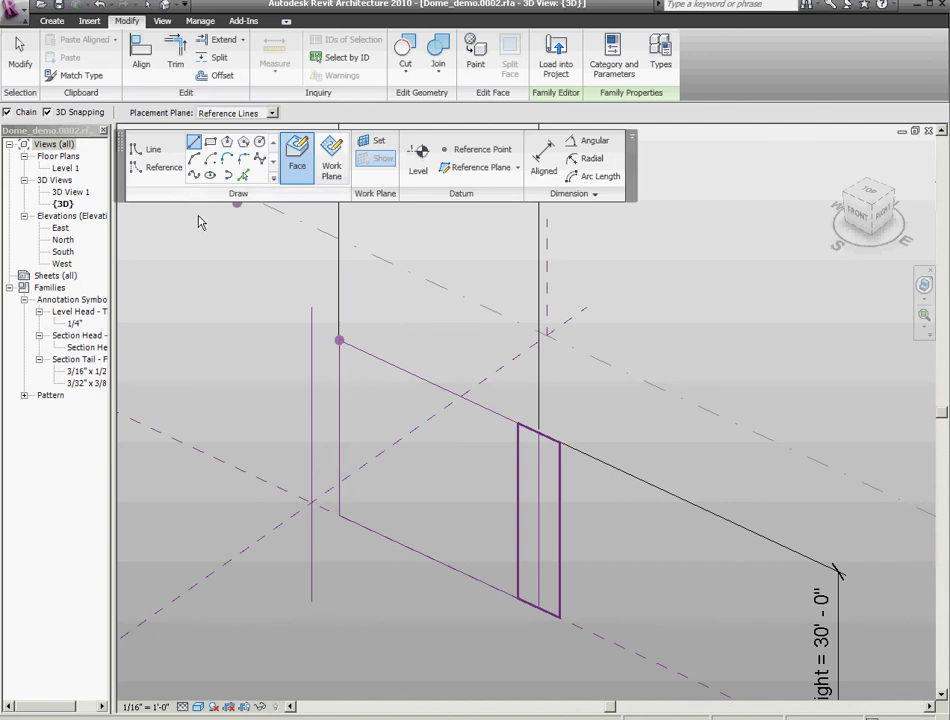
pyautogui.click(539, 468)
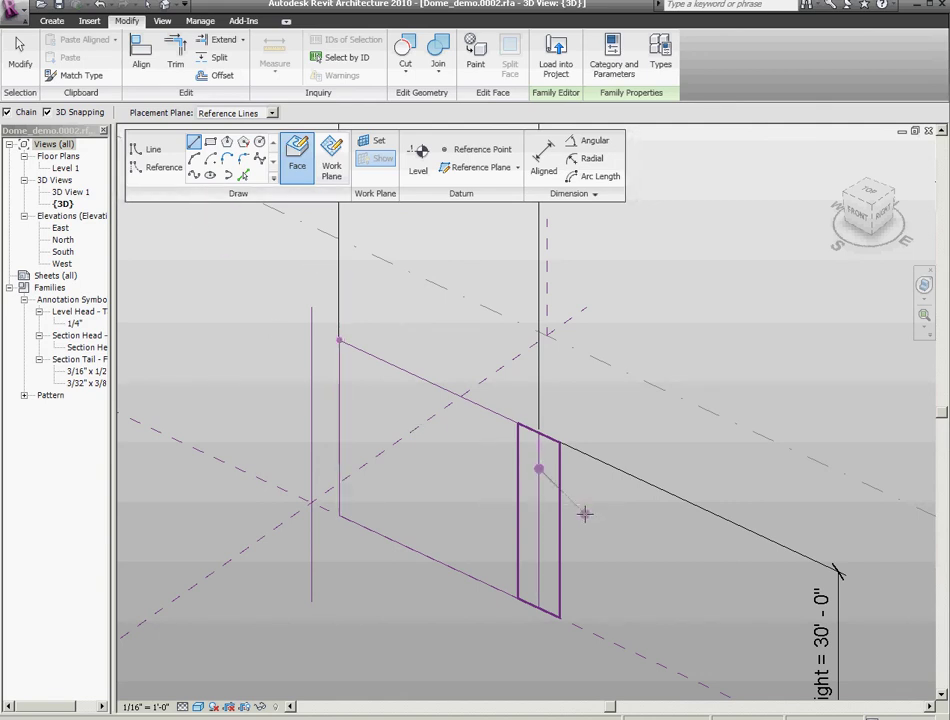
pyautogui.click(340, 341)
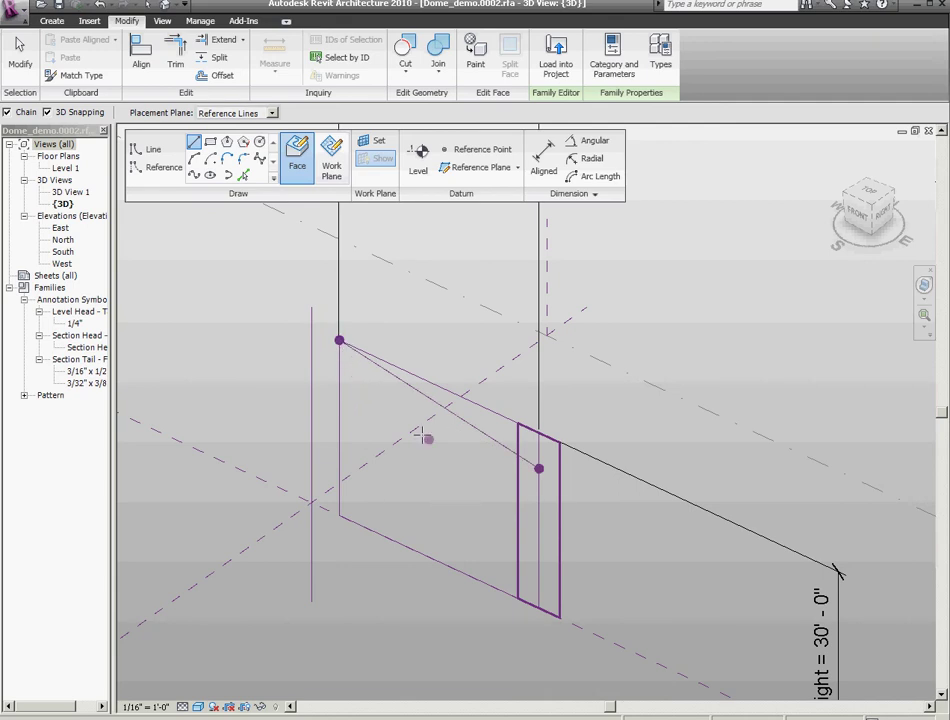
pyautogui.click(383, 361)
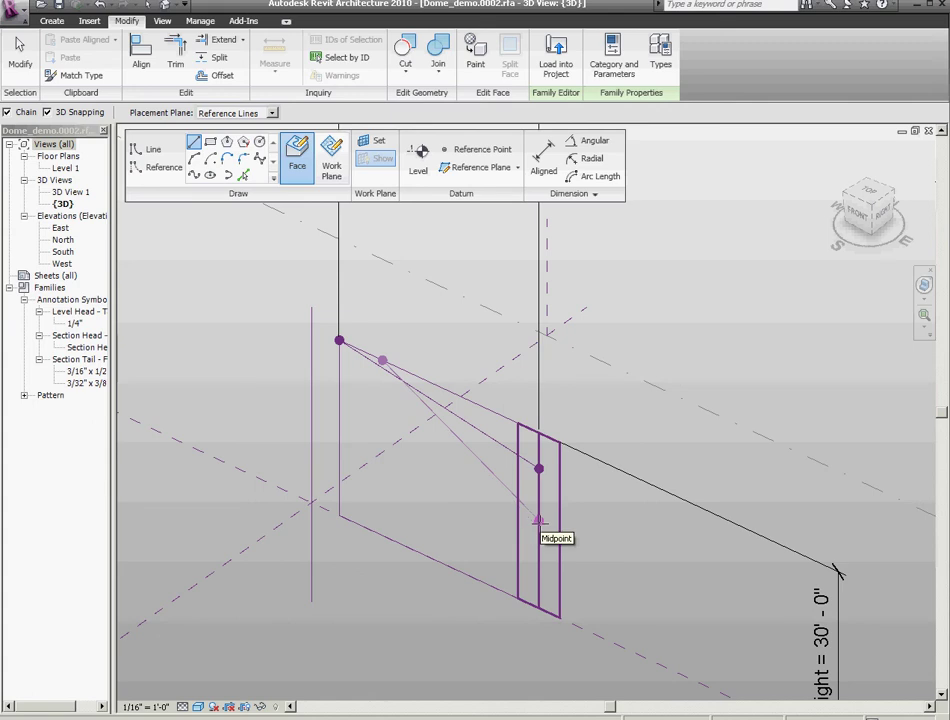
pyautogui.click(539, 521)
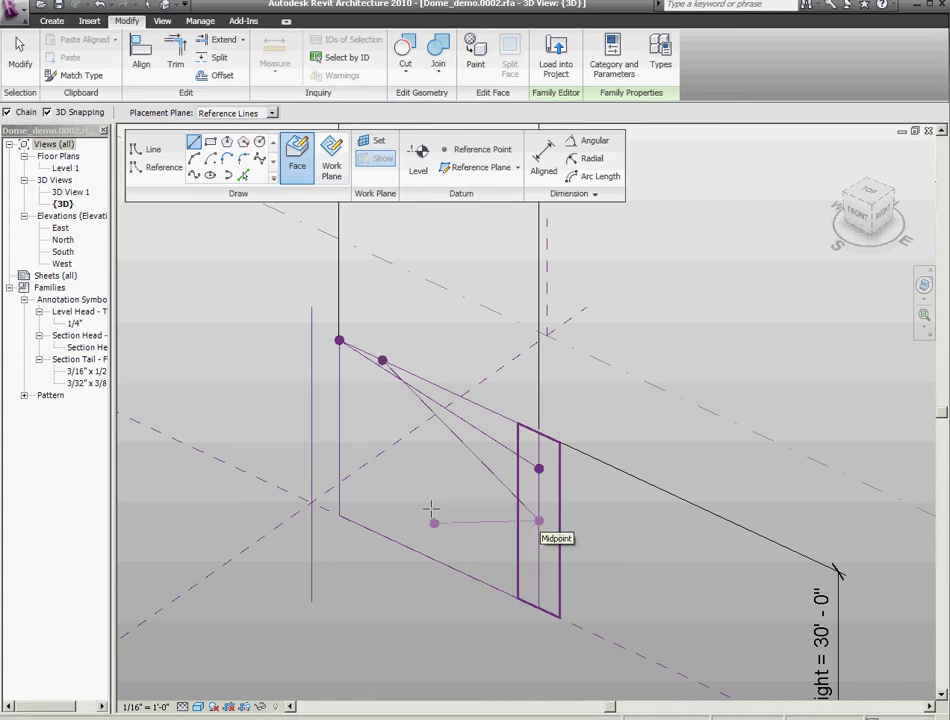
pyautogui.click(438, 386)
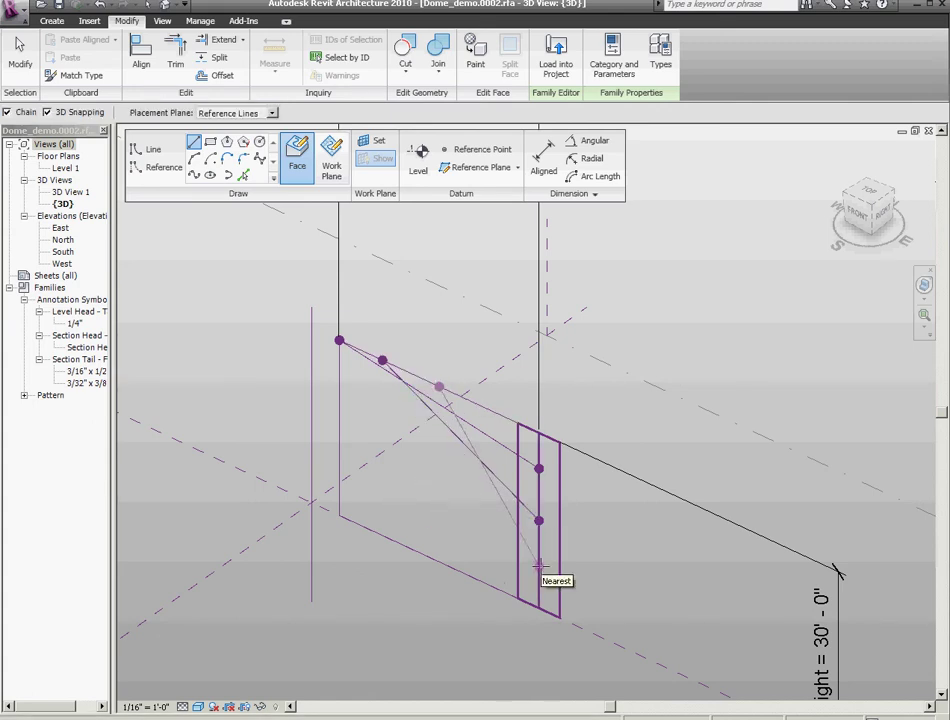
pyautogui.click(539, 566)
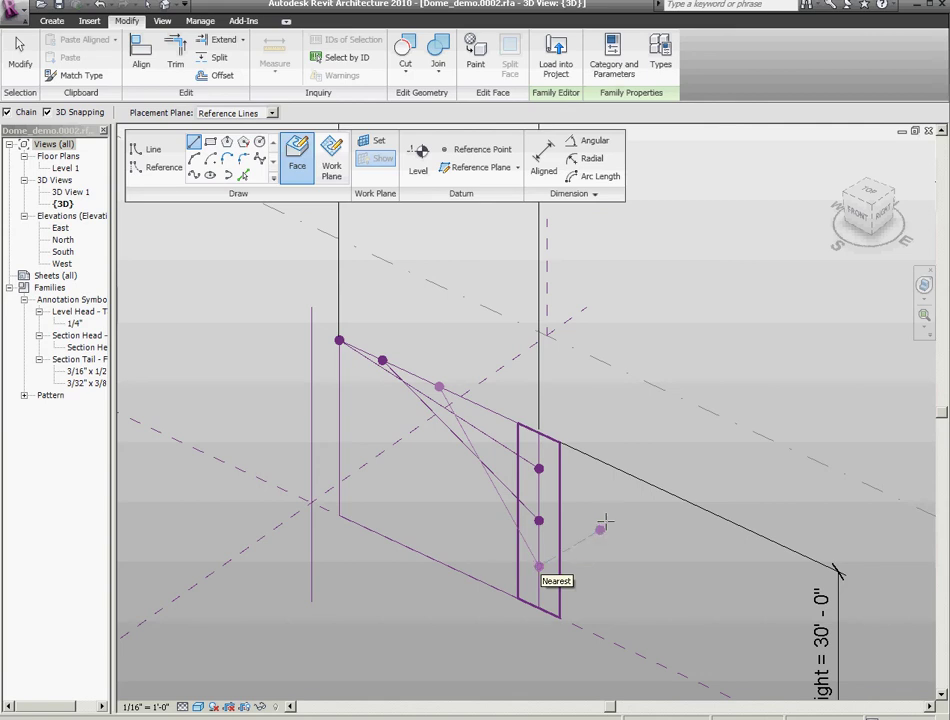
pyautogui.click(492, 411)
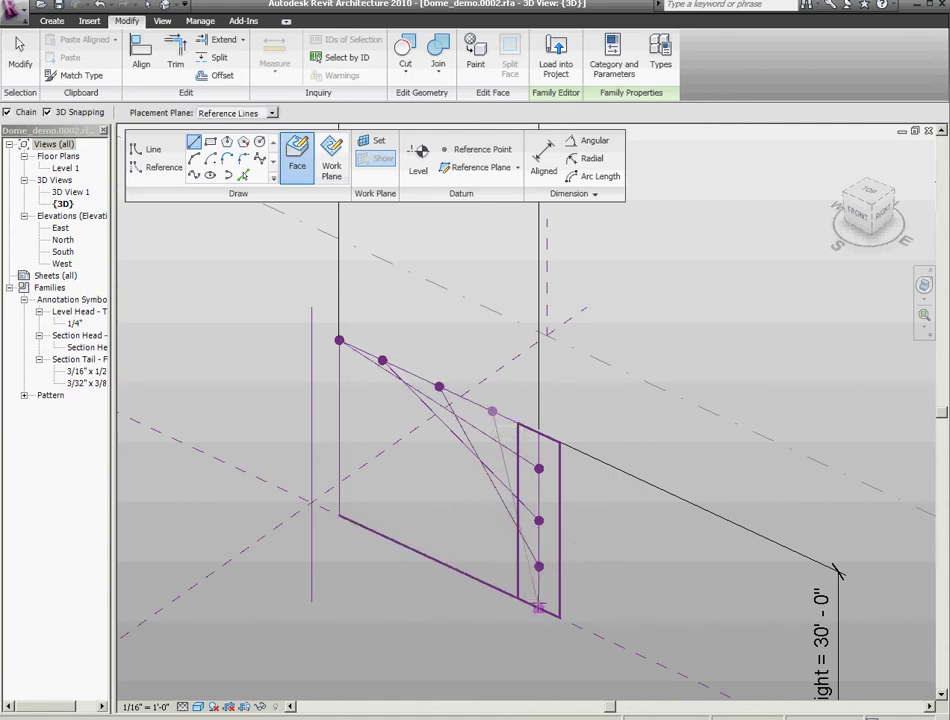
pyautogui.click(539, 608)
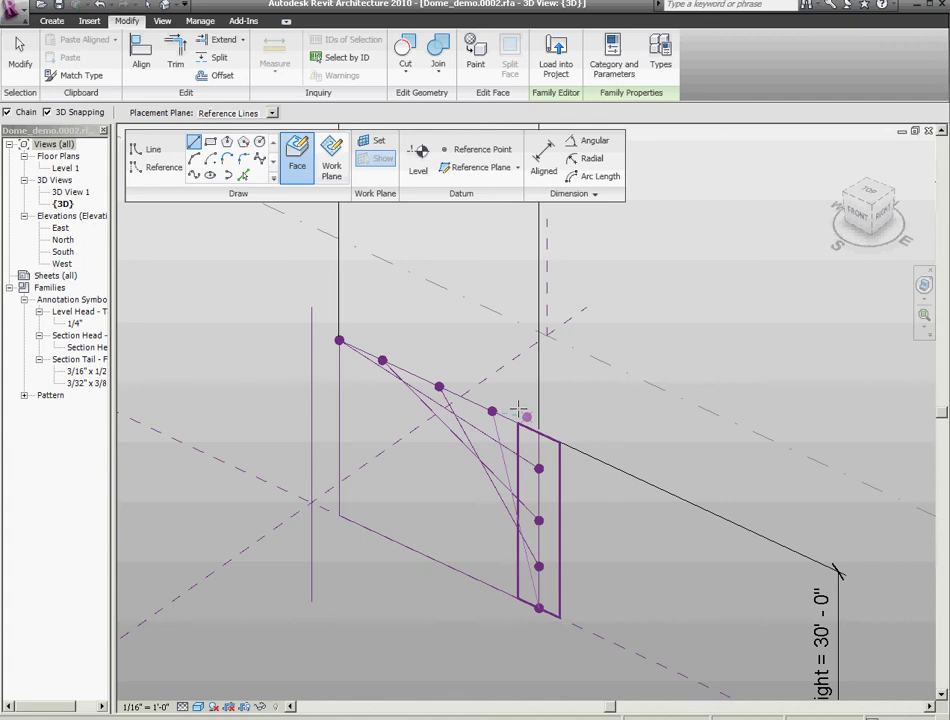
pyautogui.press('Escape')
pyautogui.press('Escape')
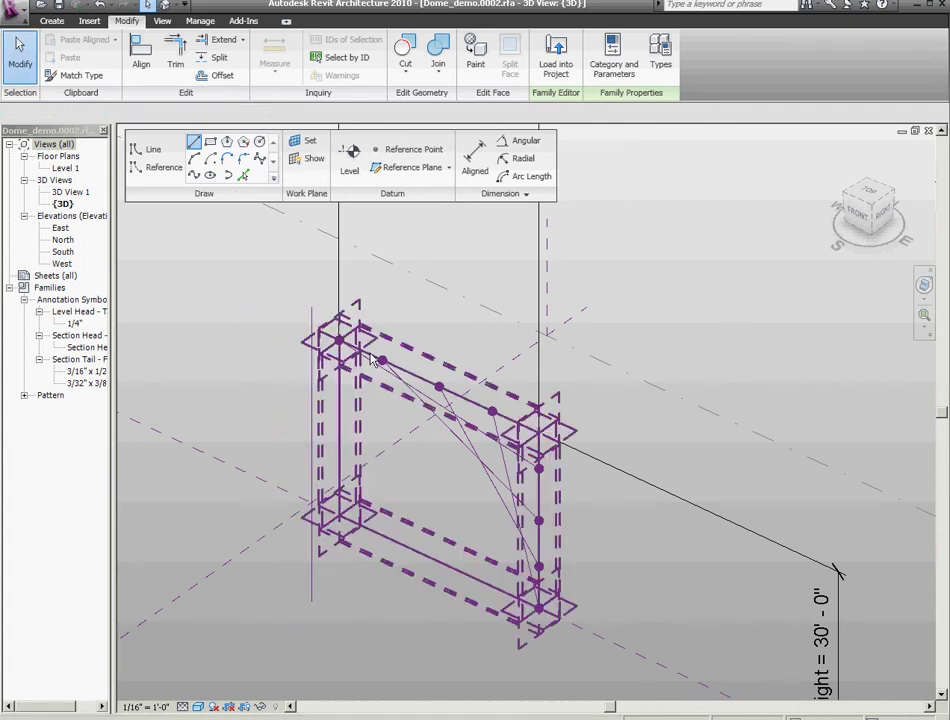
# Step: Give the second top-edge reference point a Hosted Parameter of 0.25 via its properties (PR)
pyautogui.click(382, 360)
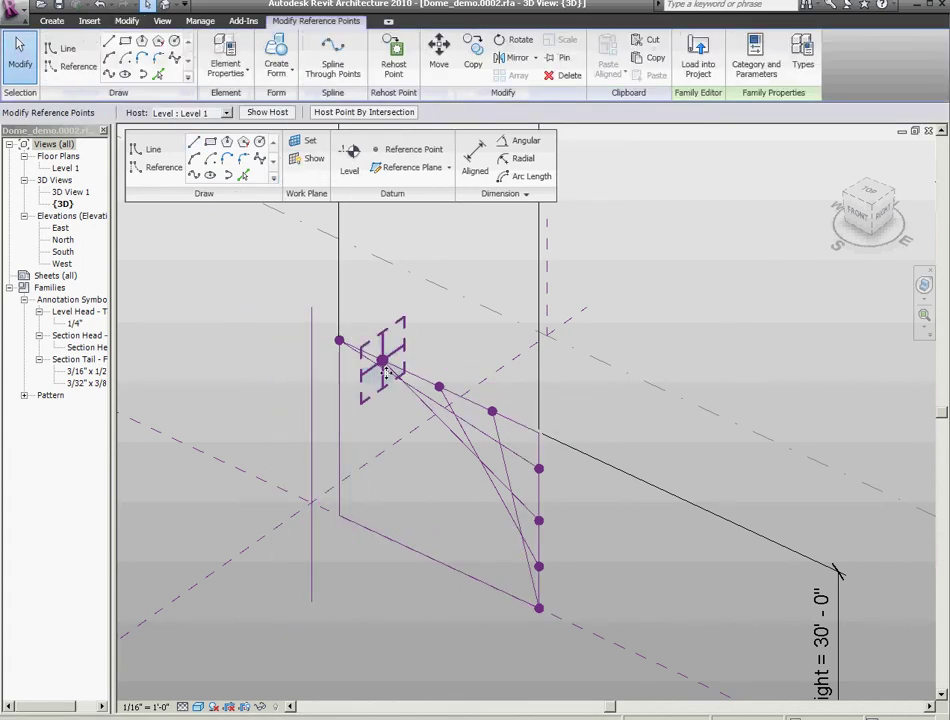
pyautogui.press('p')
pyautogui.press('r')
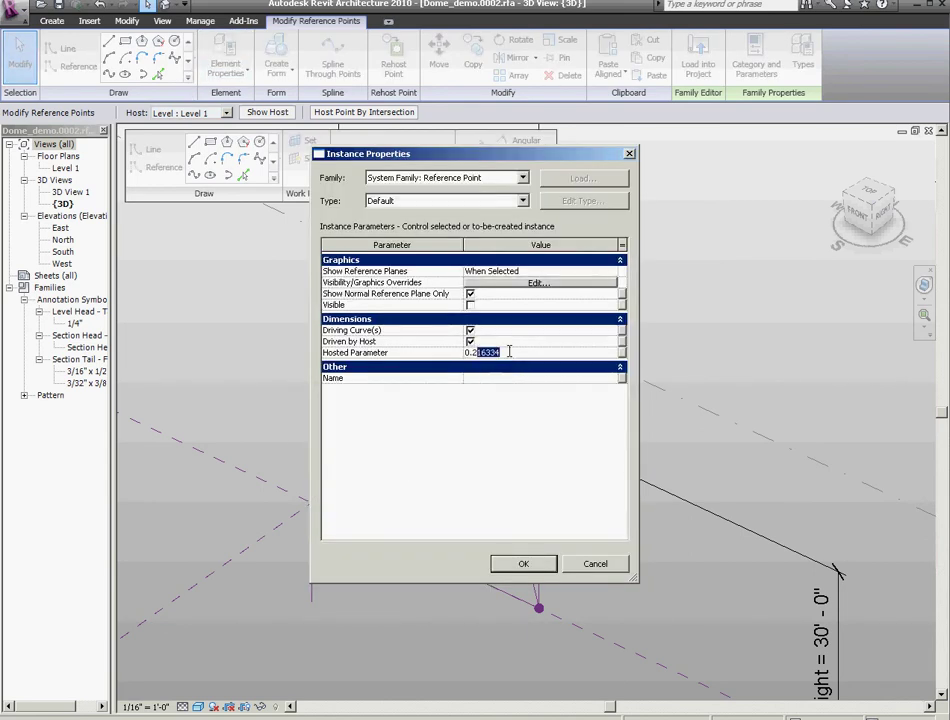
pyautogui.click(524, 565)
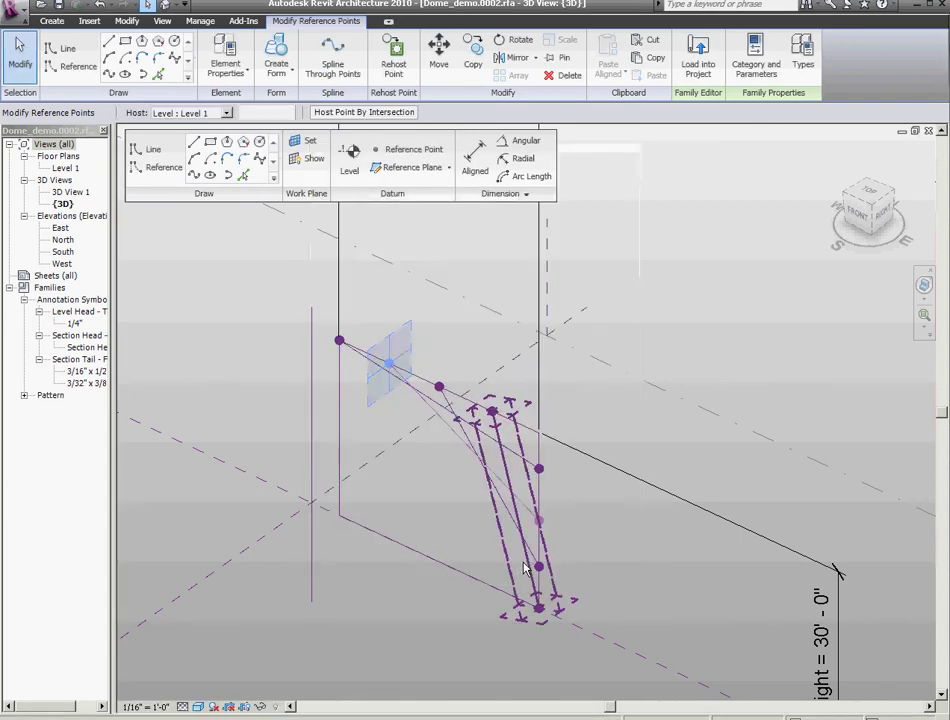
pyautogui.click(376, 370)
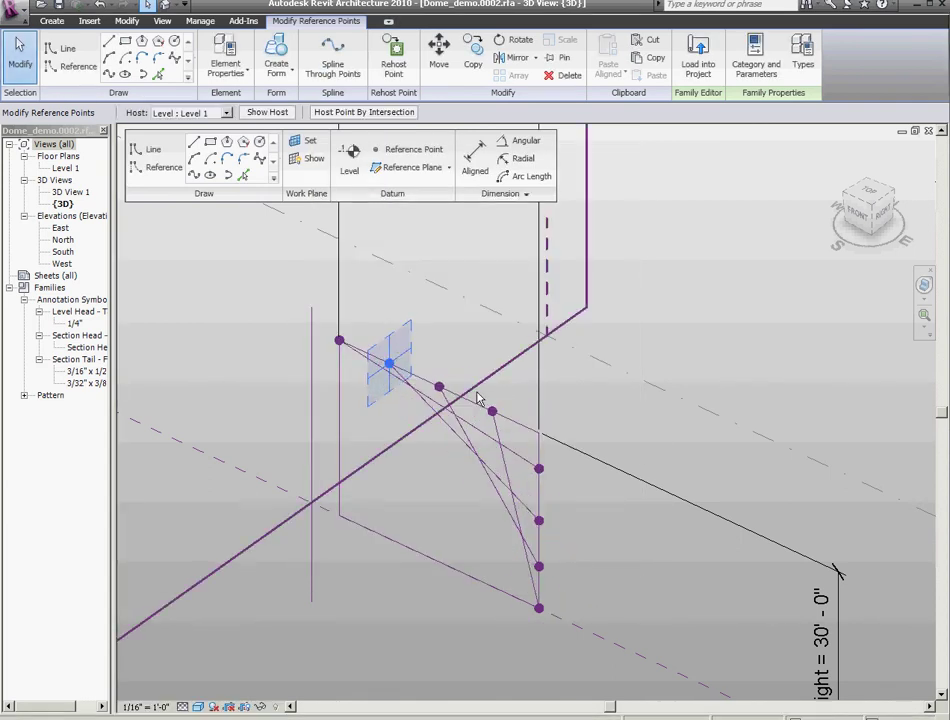
# Step: Place three small reference points on the fanned diagonal reference lines
pyautogui.scroll(3, 435, 488)
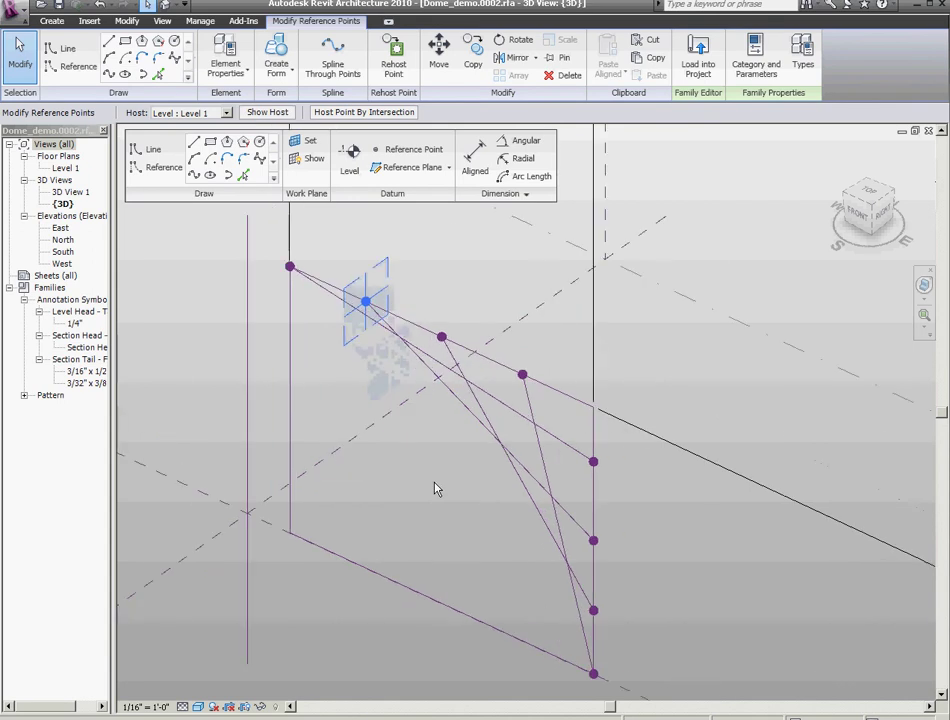
pyautogui.moveTo(466, 530); pyautogui.dragTo(494, 520, button='middle')
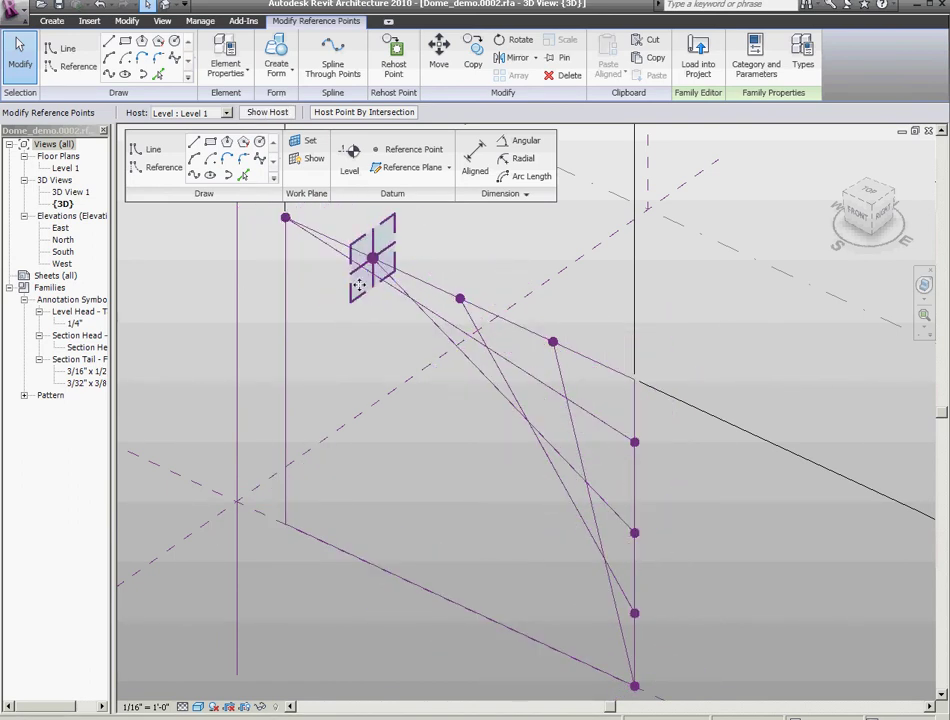
pyautogui.click(405, 149)
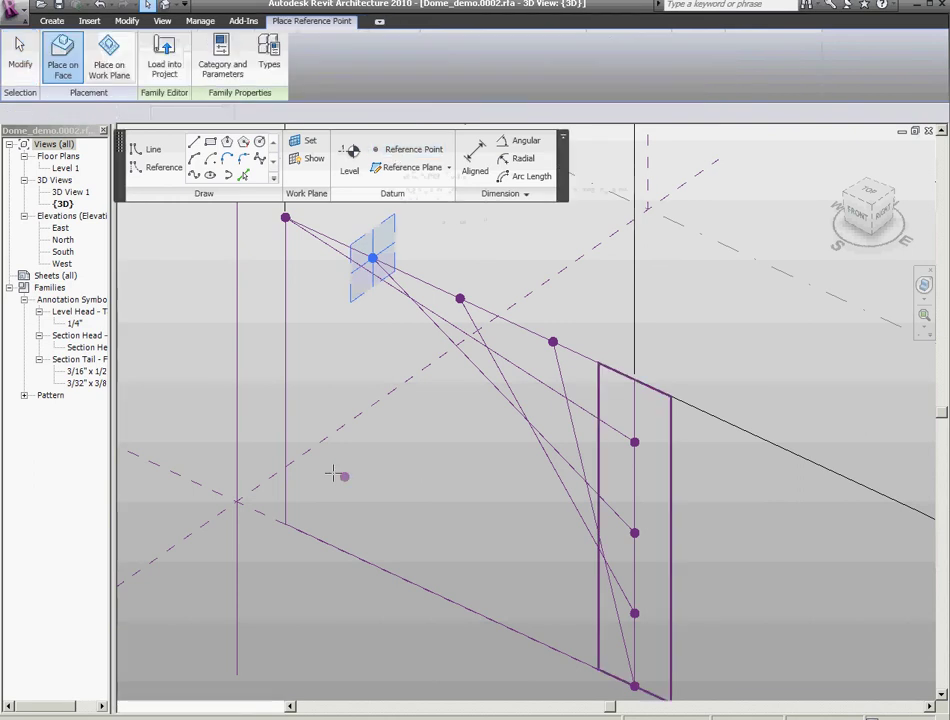
pyautogui.click(347, 259)
pyautogui.click(440, 328)
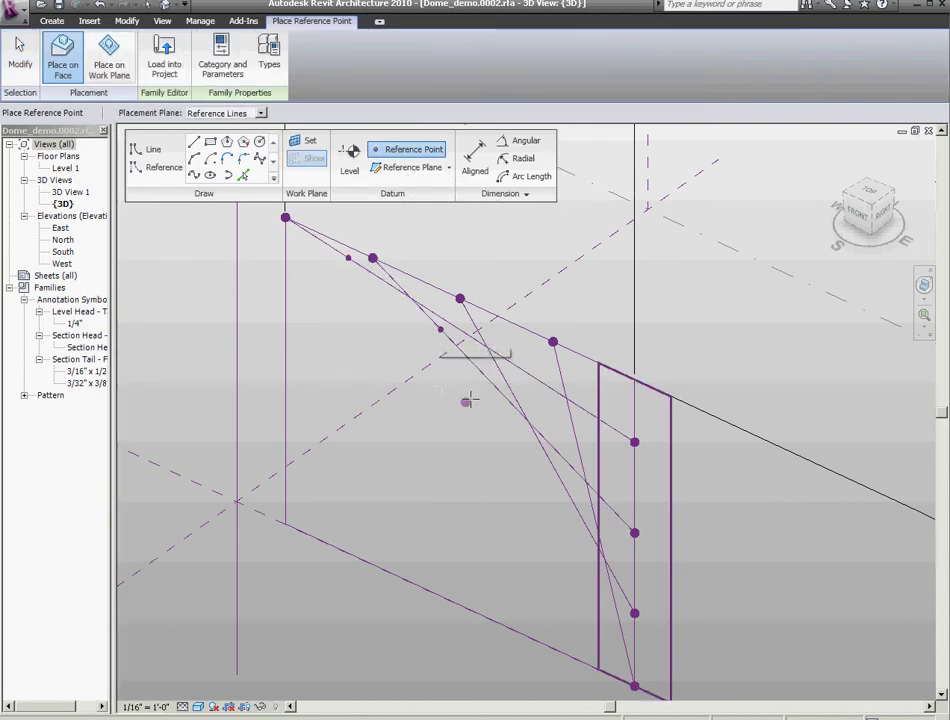
pyautogui.click(501, 375)
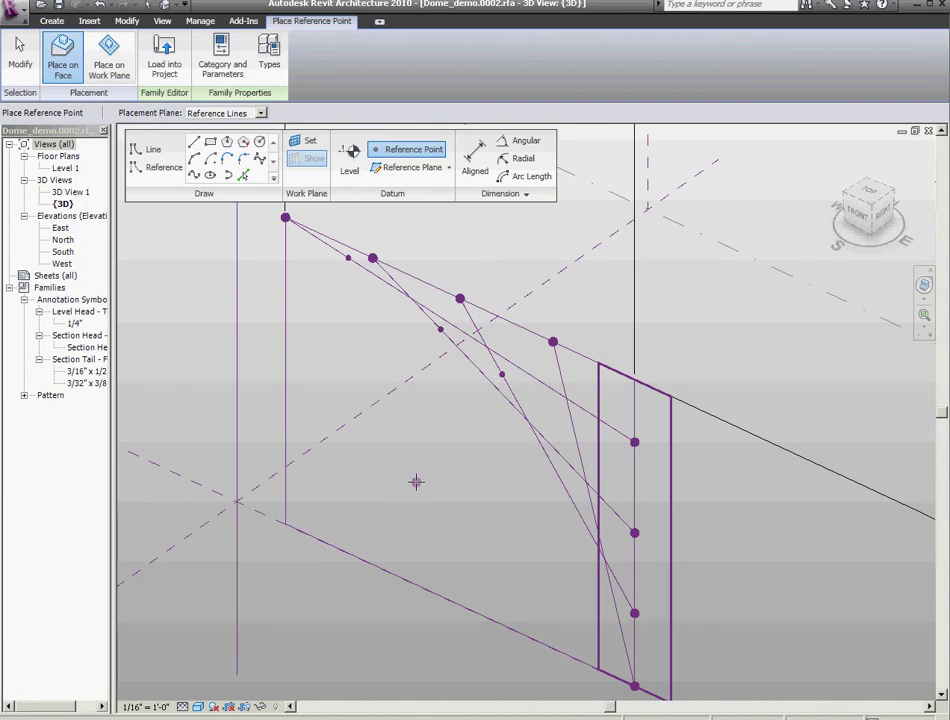
pyautogui.press('Escape')
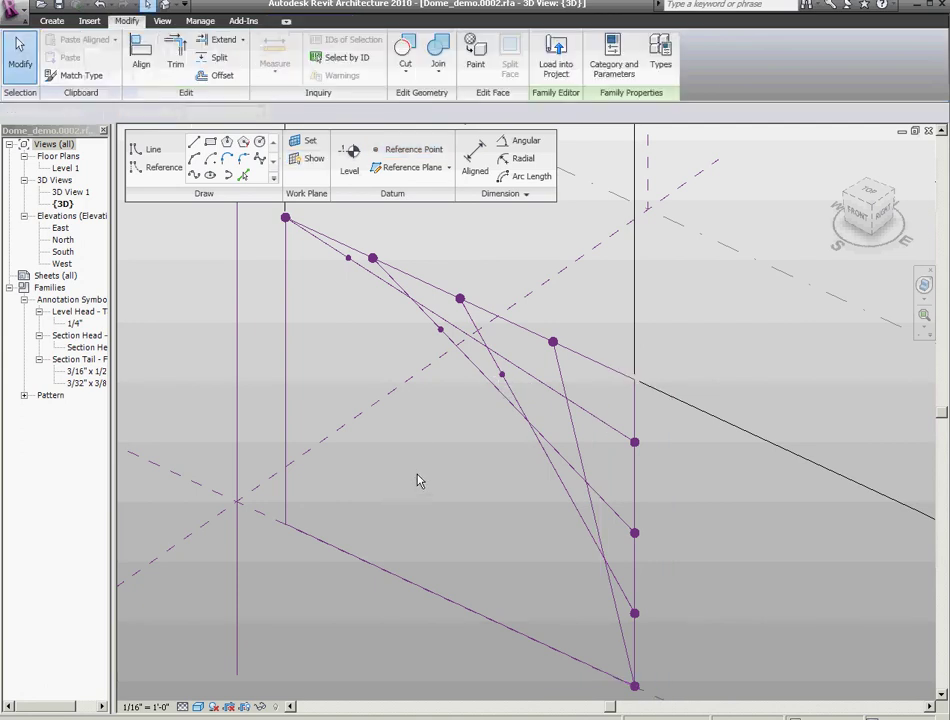
# Step: Rehost each of the three points onto an intersection with a crossing reference line
pyautogui.click(347, 261)
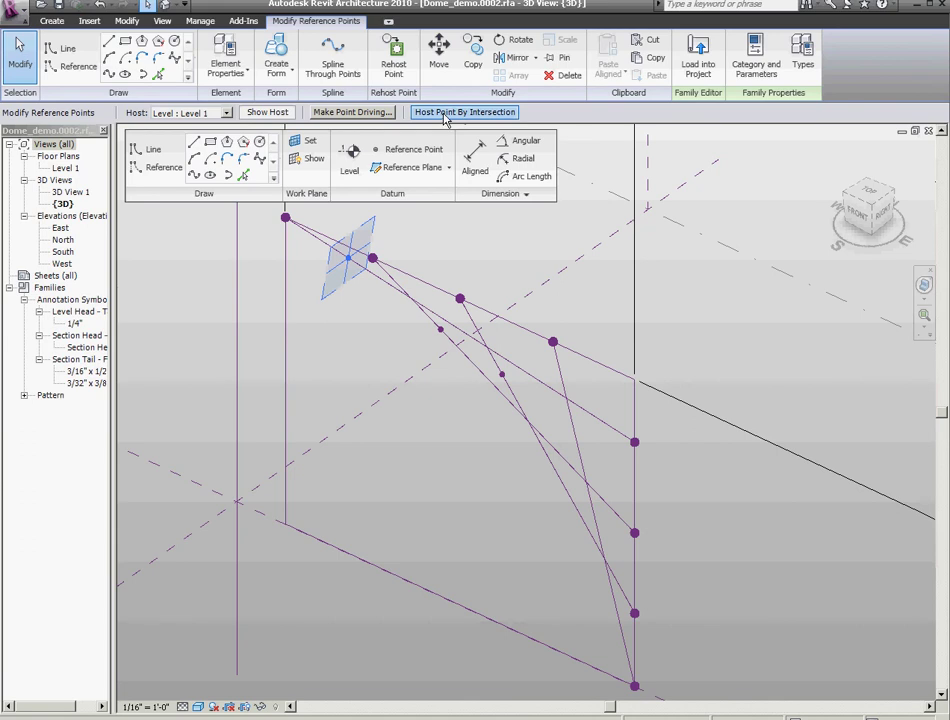
pyautogui.click(445, 113)
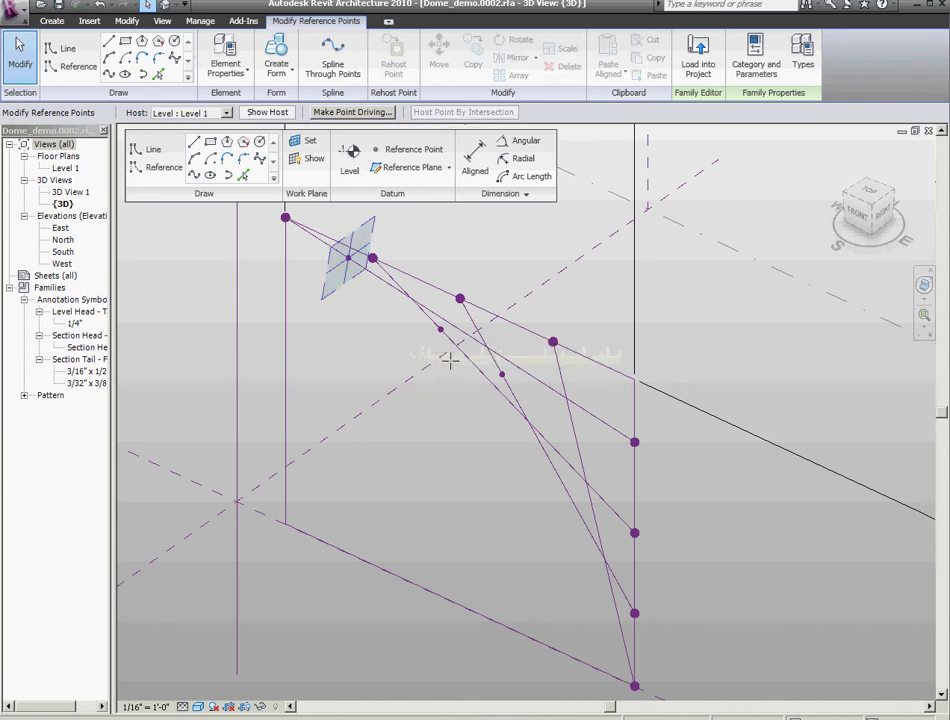
pyautogui.click(425, 335)
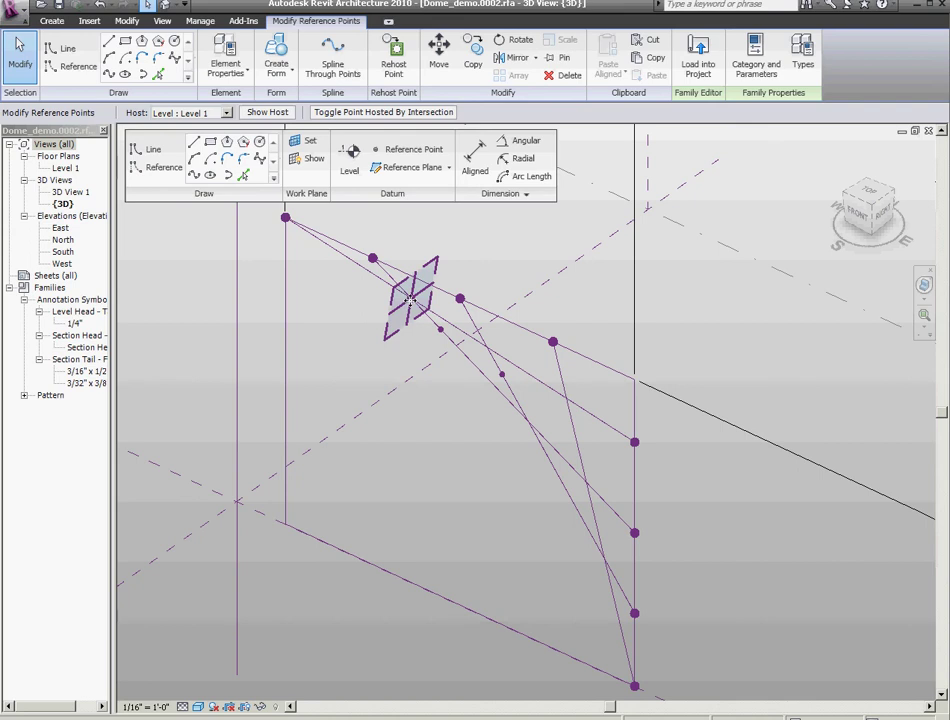
pyautogui.moveTo(404, 461); pyautogui.dragTo(430, 373)
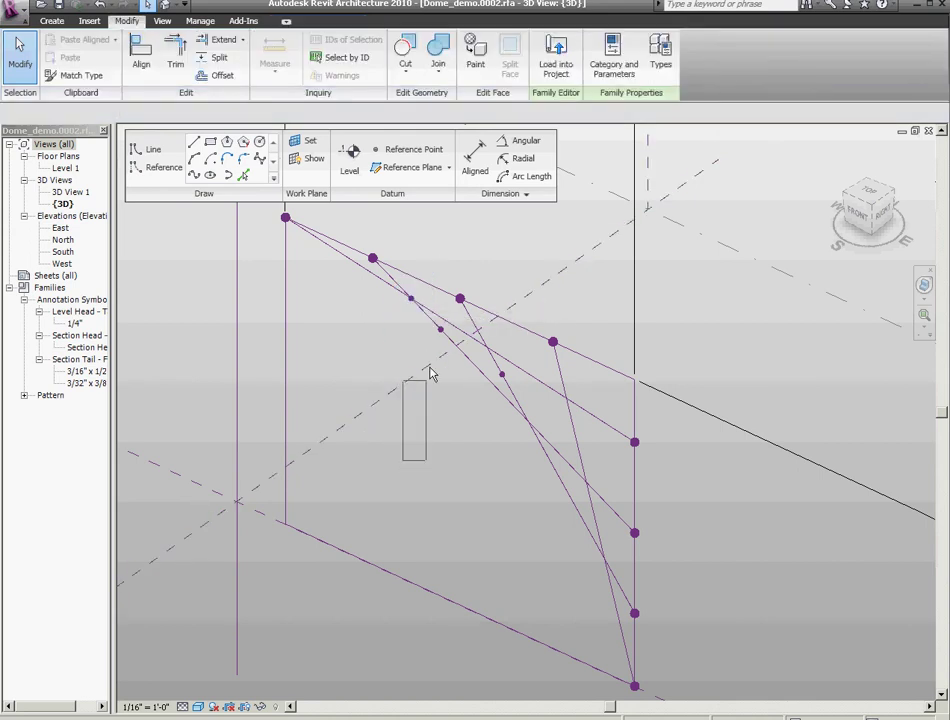
pyautogui.moveTo(453, 323); pyautogui.dragTo(454, 322)
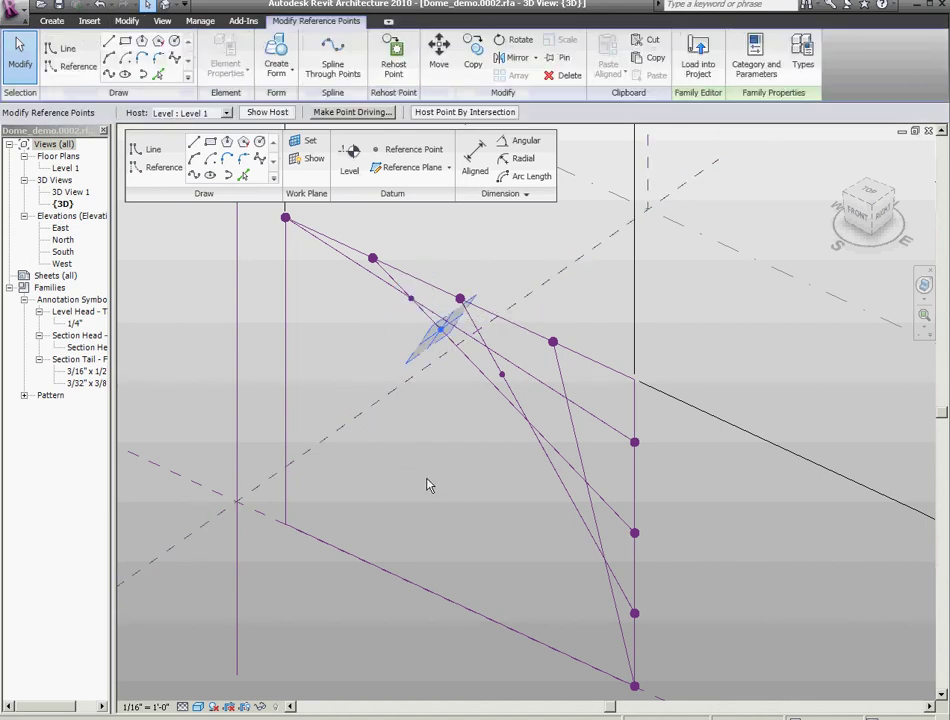
pyautogui.click(465, 112)
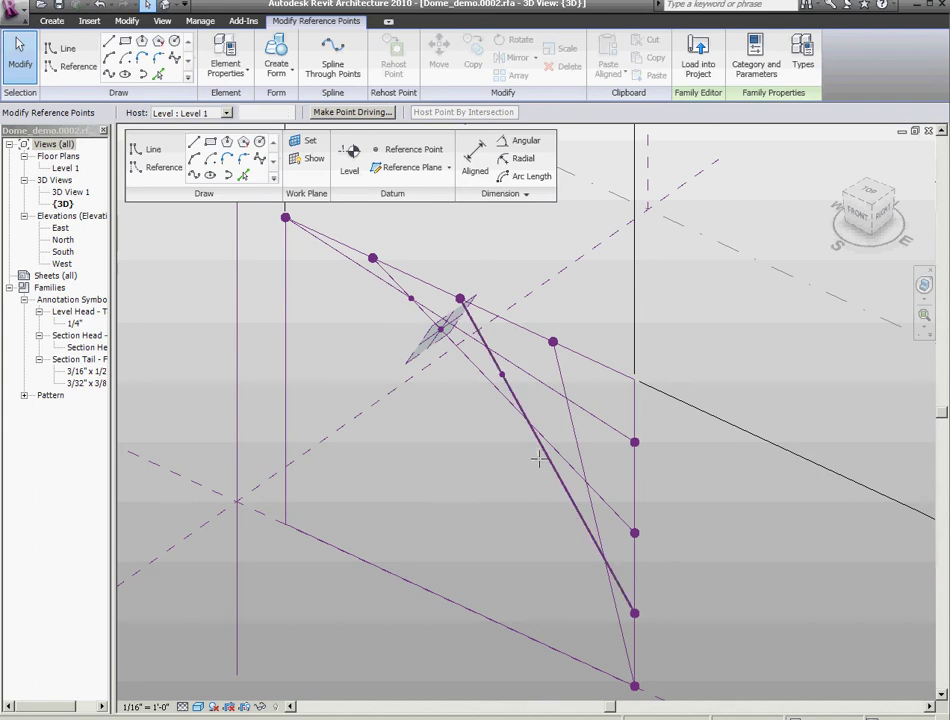
pyautogui.click(503, 500)
pyautogui.moveTo(461, 484); pyautogui.dragTo(512, 360)
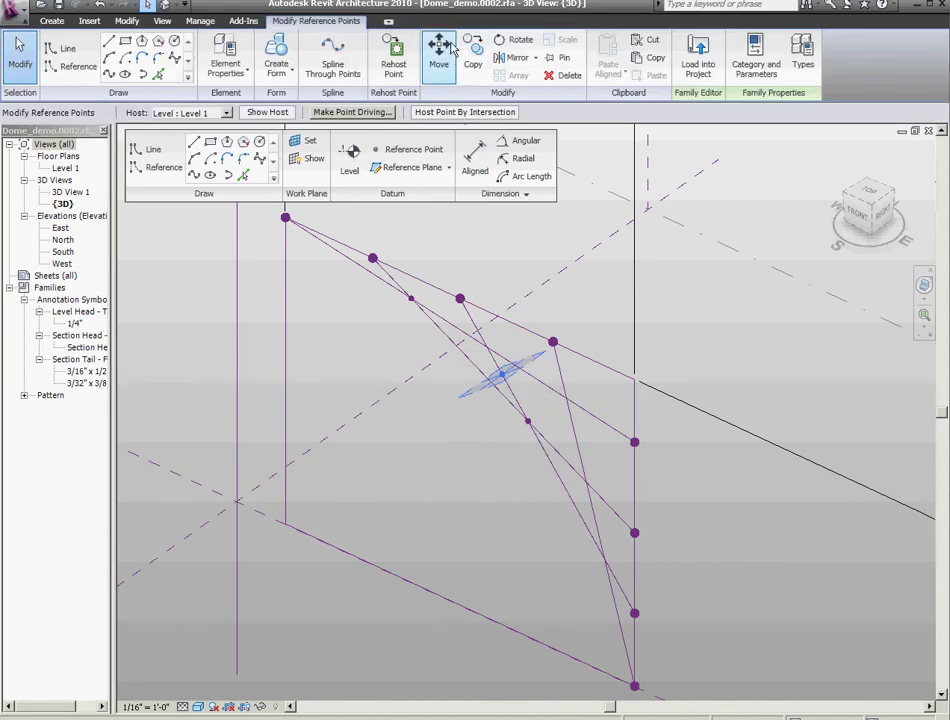
pyautogui.click(447, 112)
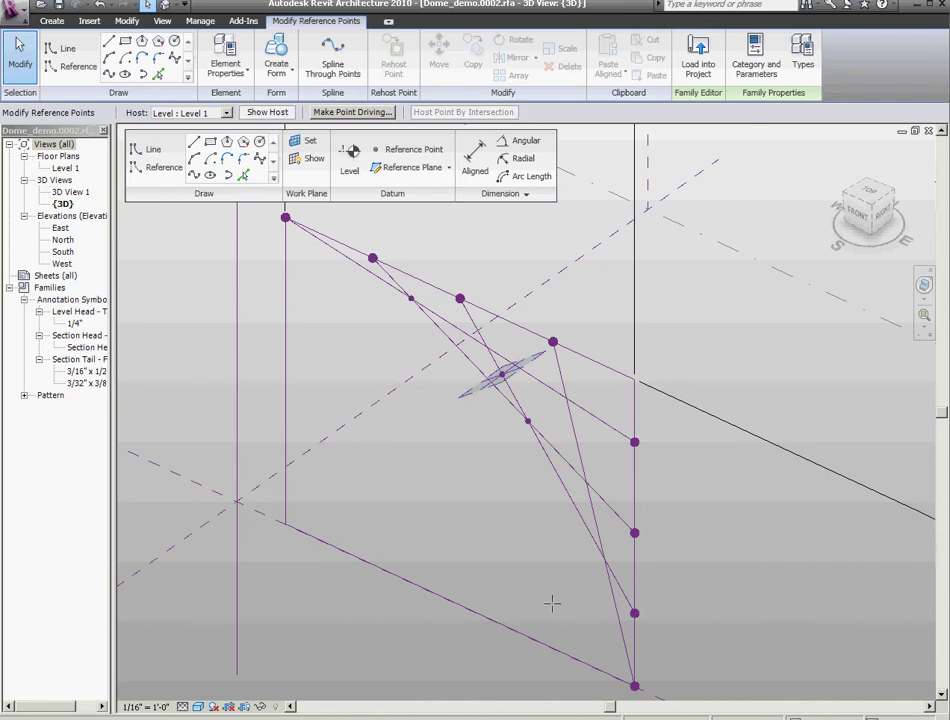
pyautogui.click(609, 588)
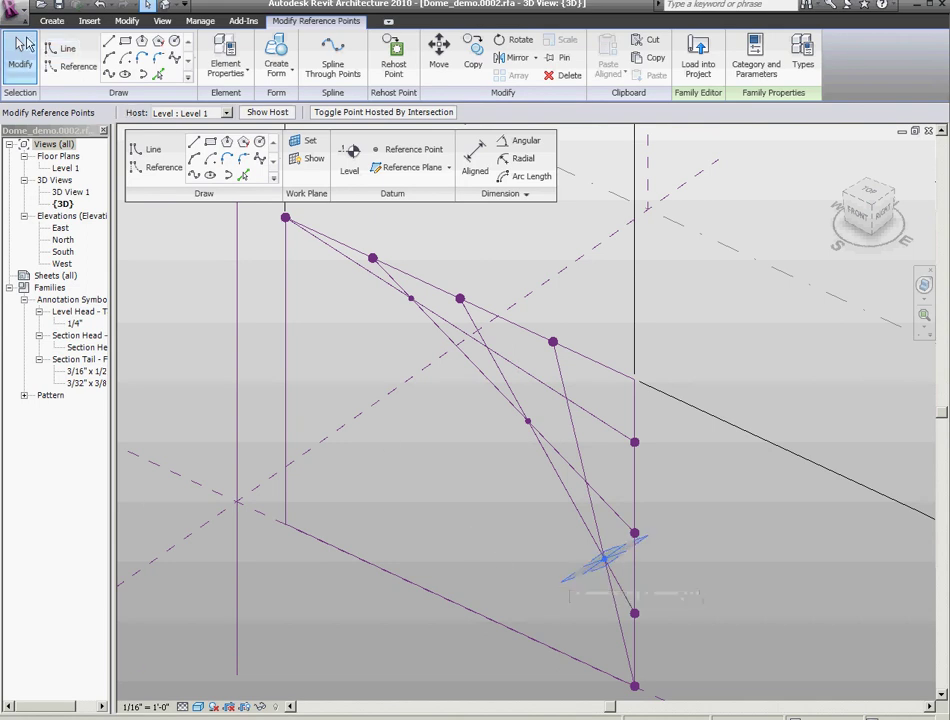
pyautogui.click(20, 58)
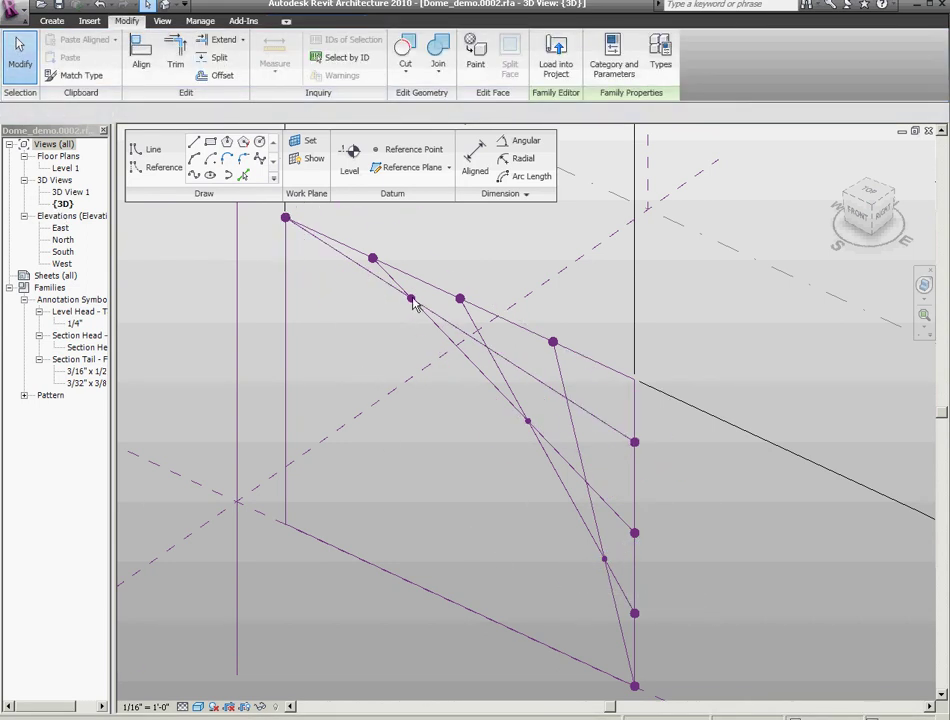
# Step: Move the right-hand post reference line from 36'-0" out to 44'-0"
pyautogui.click(638, 498)
pyautogui.press('Delete')
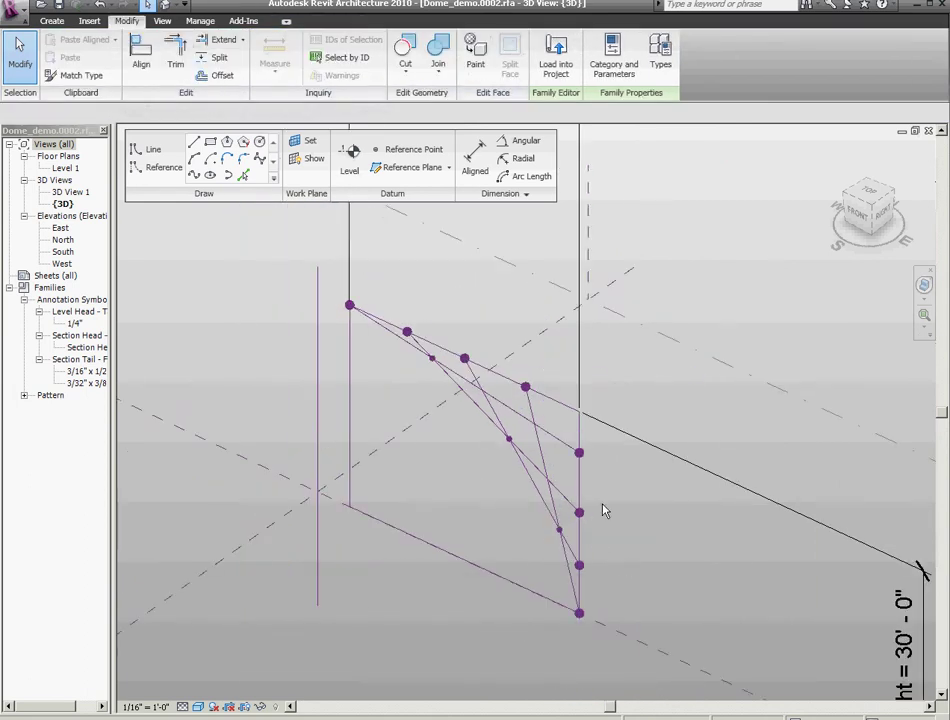
pyautogui.hotkey('ctrl', 'z')
pyautogui.hotkey('ctrl', 'z')
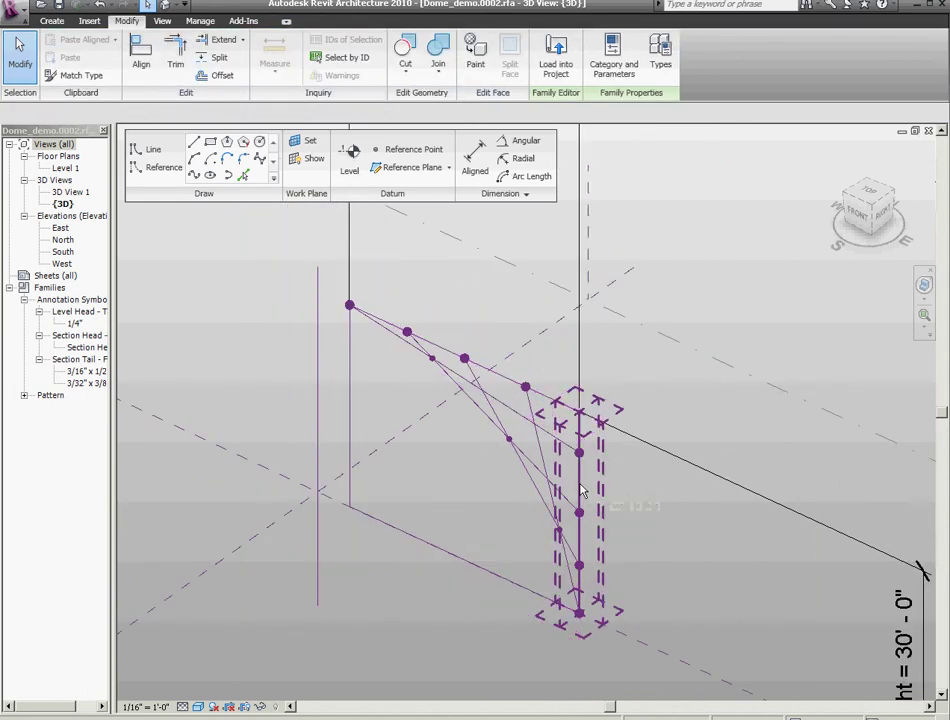
pyautogui.click(581, 488)
pyautogui.moveTo(615, 498); pyautogui.dragTo(630, 502)
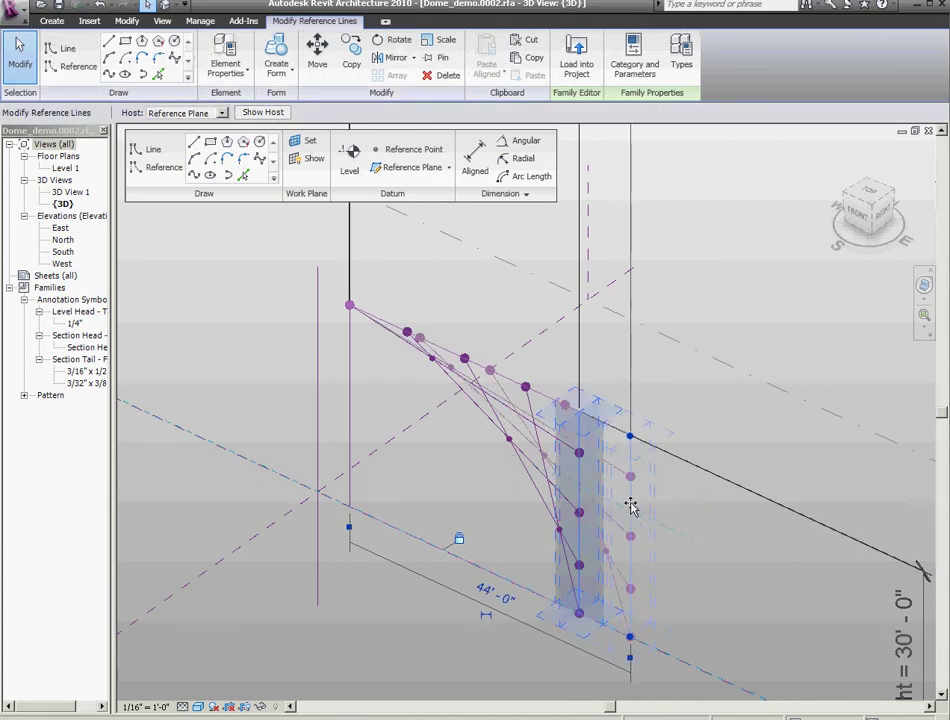
pyautogui.click(528, 503)
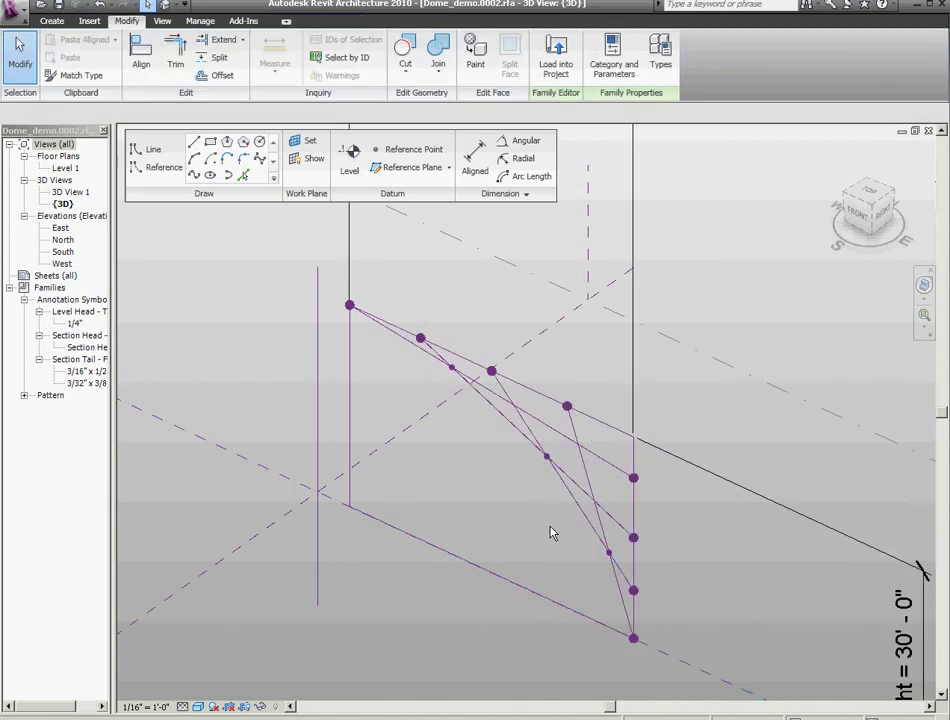
pyautogui.scroll(2, 574, 548)
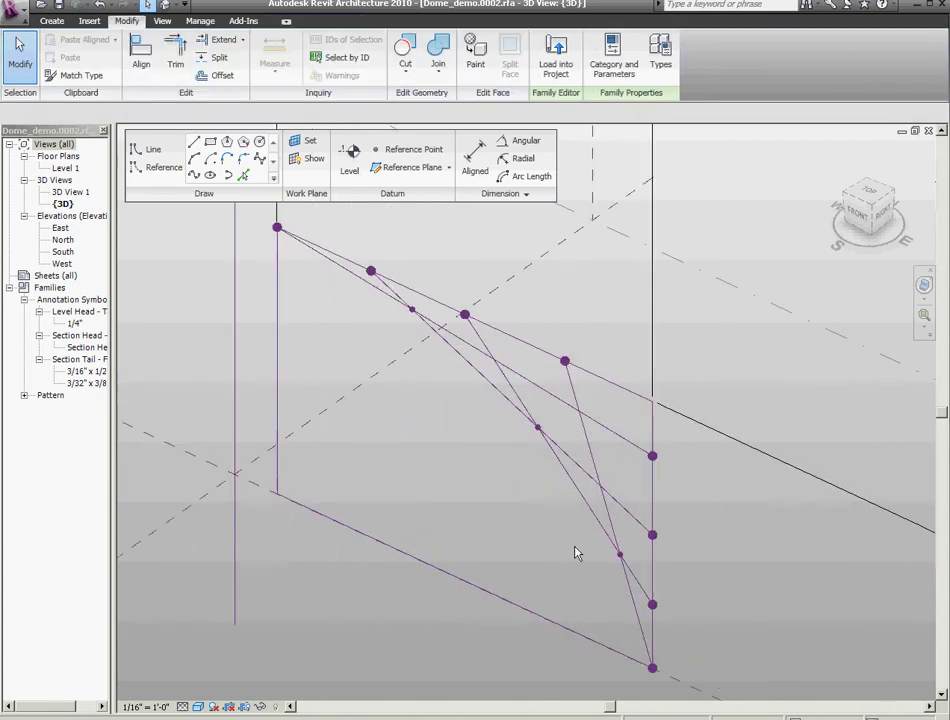
# Step: Draw a spline from the top-left point through the intersection points to the bottom point
pyautogui.click(194, 174)
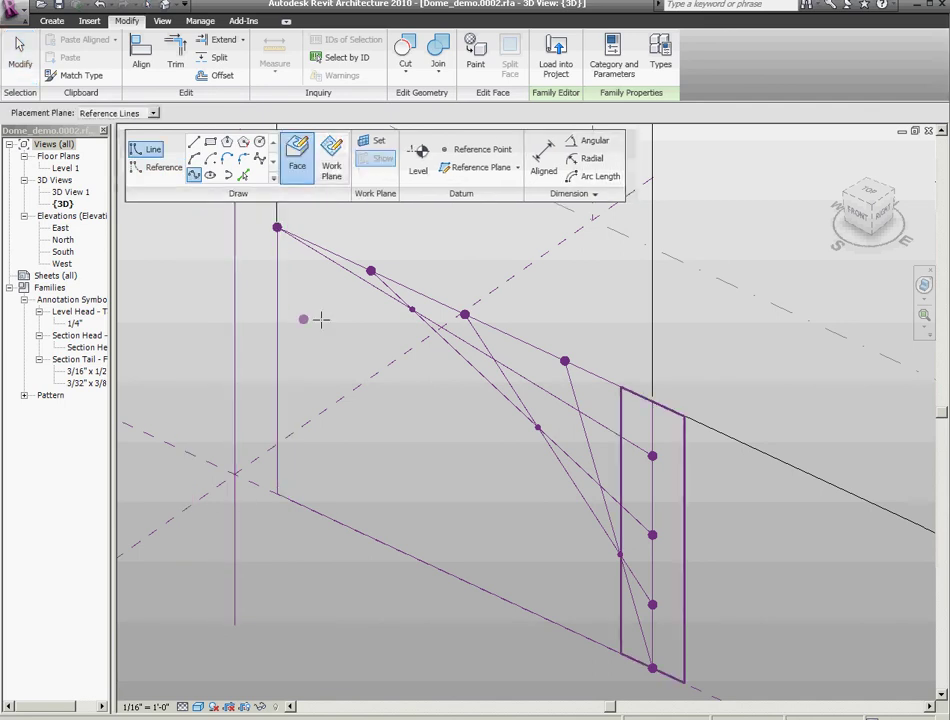
pyautogui.moveTo(360, 341)
pyautogui.mouseDown(button='middle')
pyautogui.moveTo(322, 297)
pyautogui.moveTo(356, 335)
pyautogui.mouseUp(button='middle')
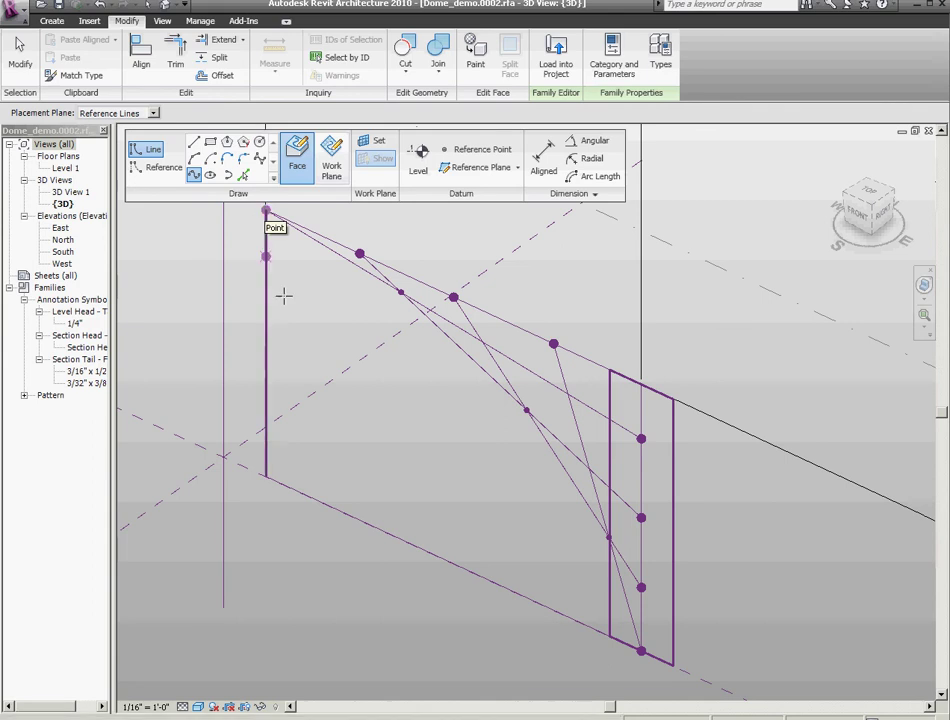
pyautogui.click(265, 210)
pyautogui.click(400, 292)
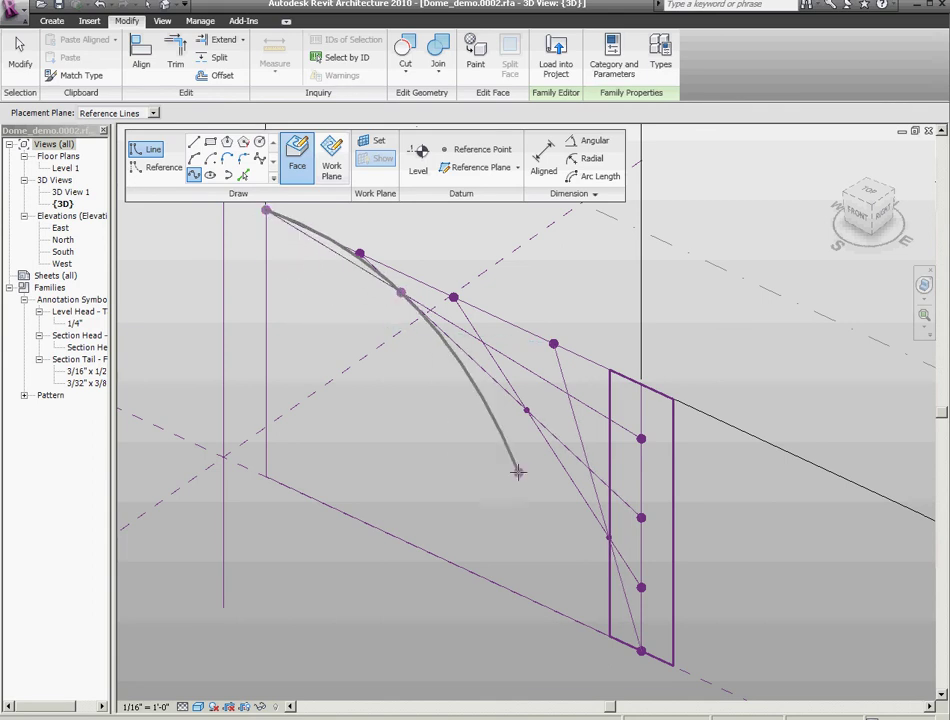
pyautogui.click(526, 410)
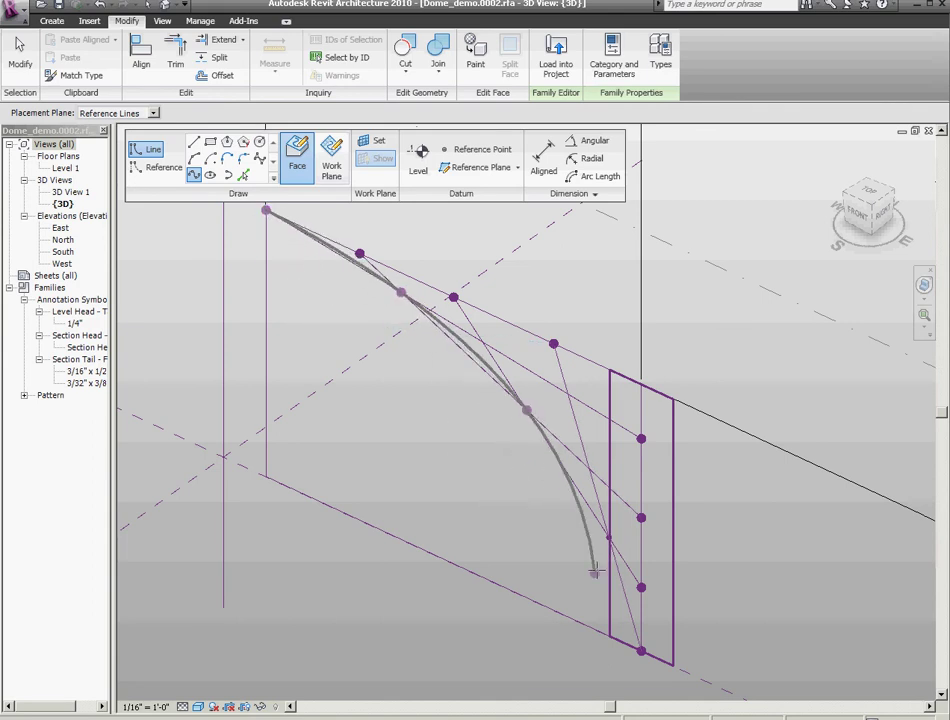
pyautogui.click(608, 537)
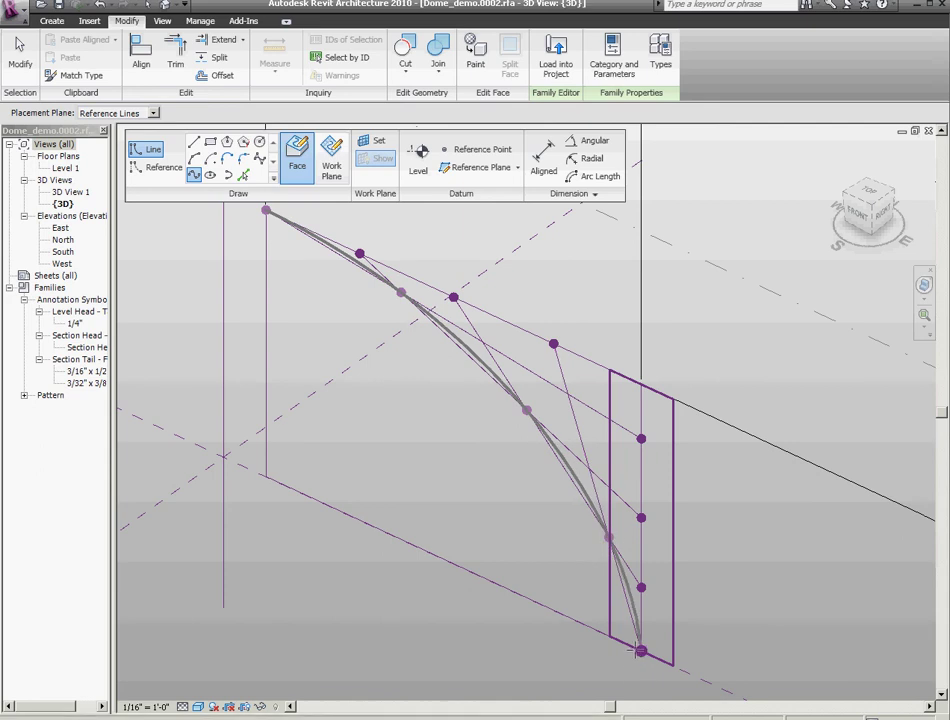
pyautogui.click(641, 652)
pyautogui.press('Escape')
pyautogui.press('Escape')
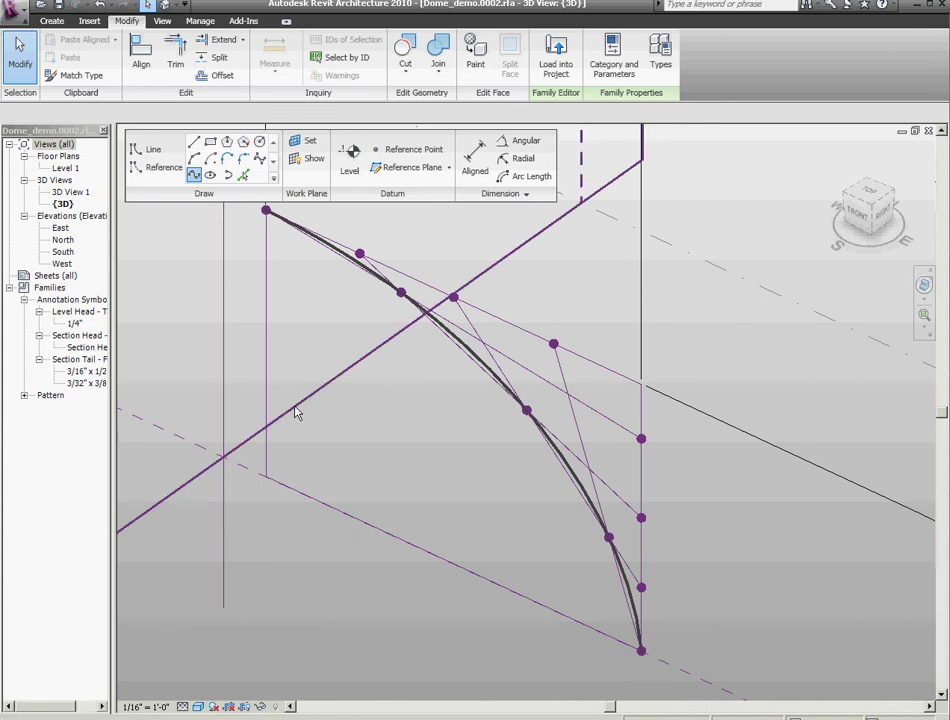
# Step: Turn the new spline into a reference line through its element properties
pyautogui.click(458, 347)
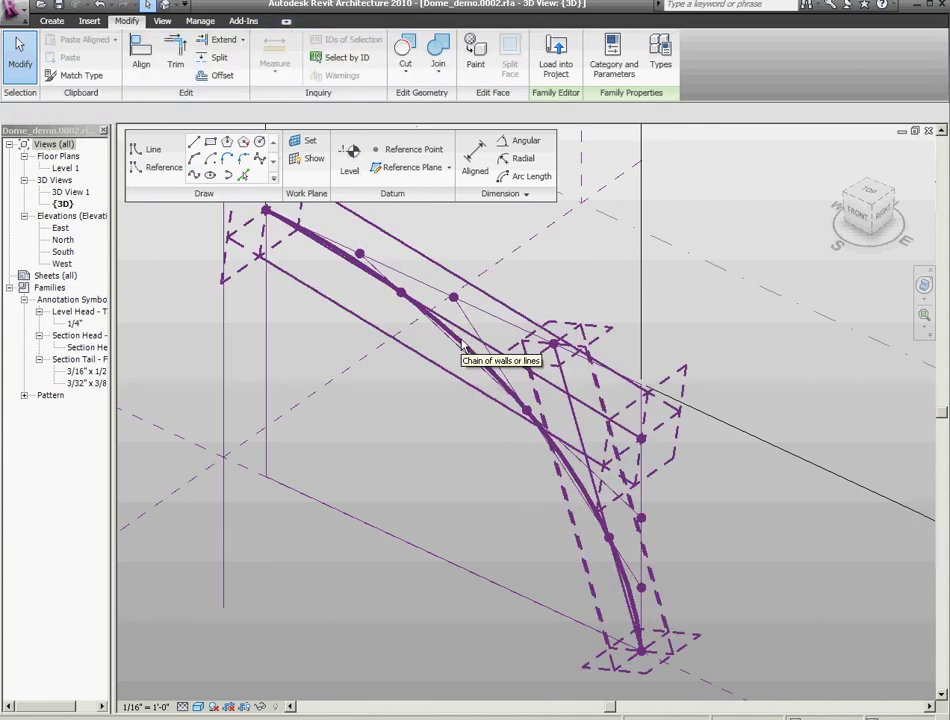
pyautogui.press('Escape')
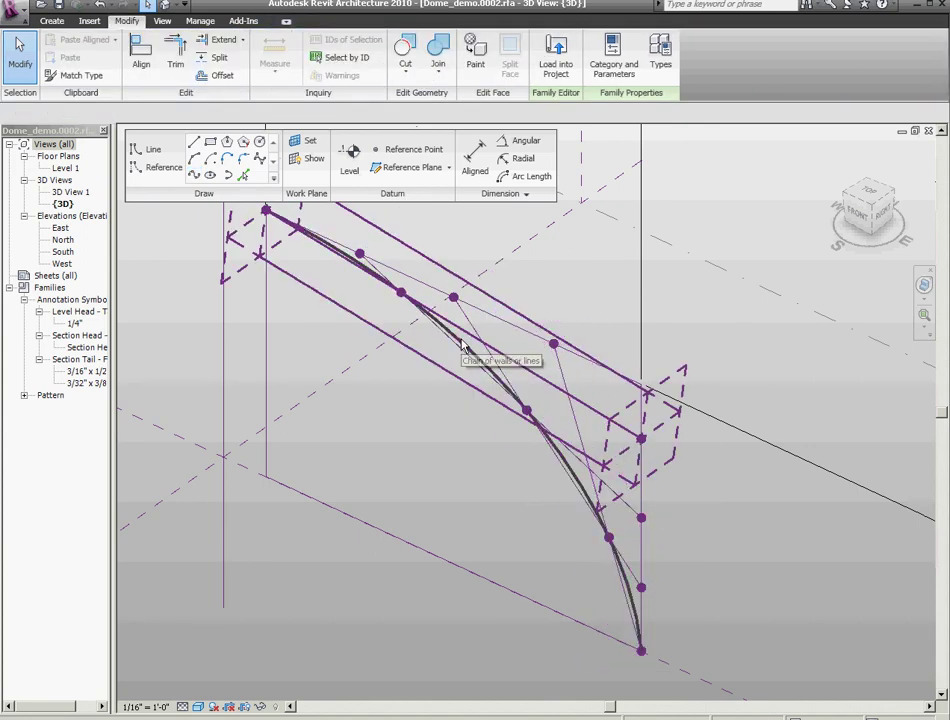
pyautogui.click(461, 347)
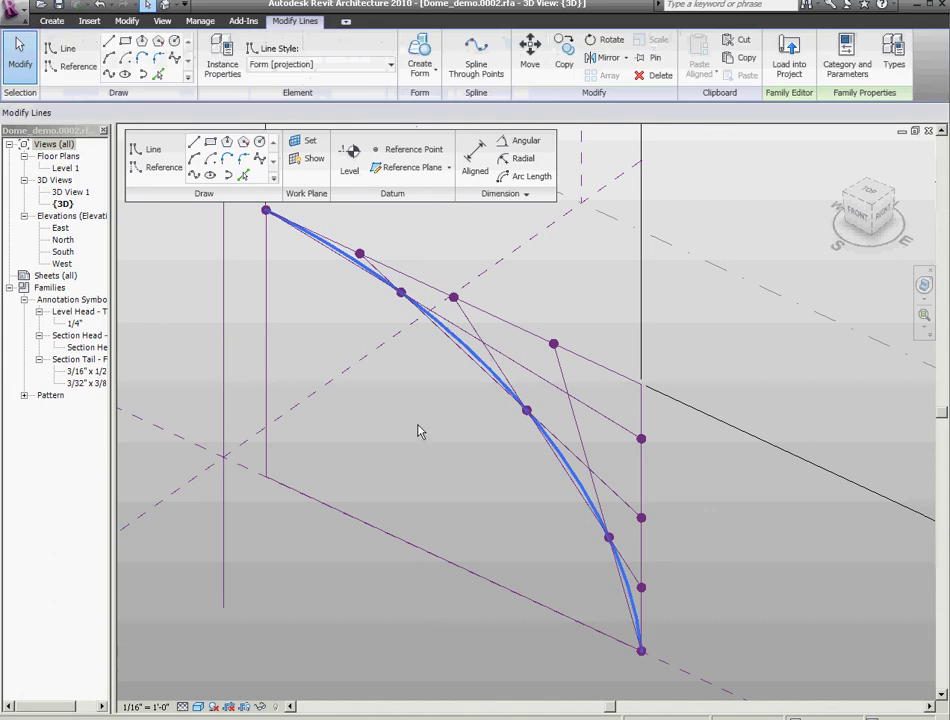
pyautogui.click(222, 62)
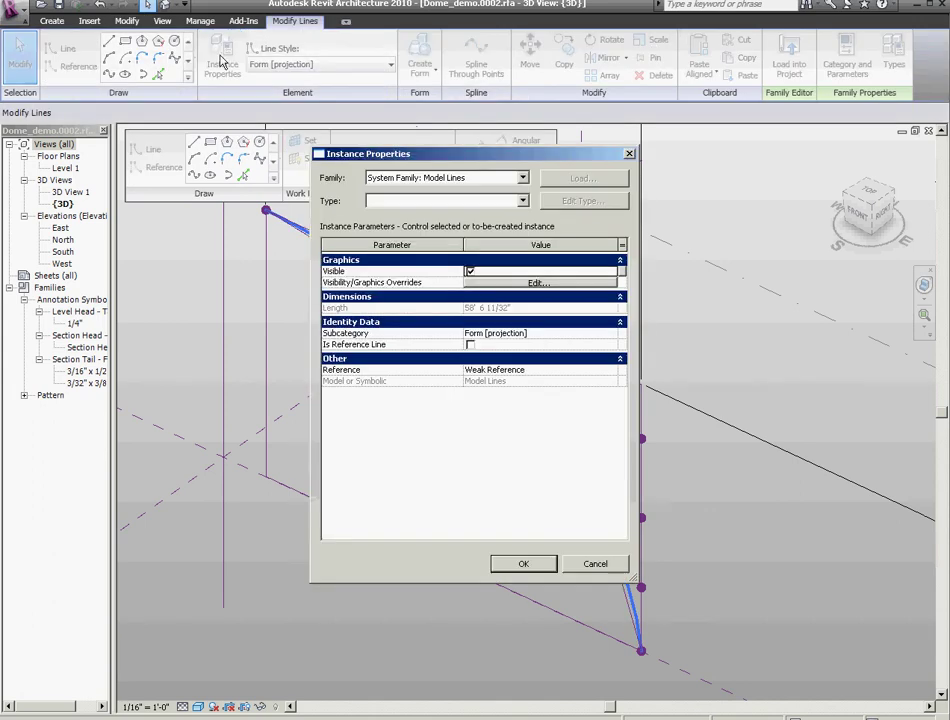
pyautogui.click(470, 344)
pyautogui.click(523, 565)
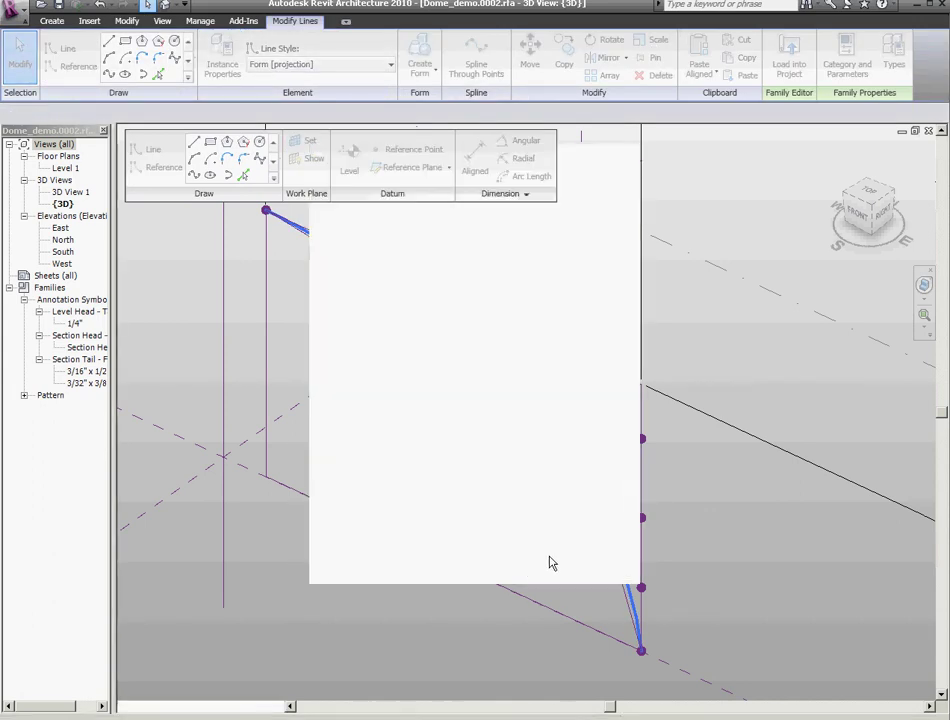
pyautogui.press('Escape')
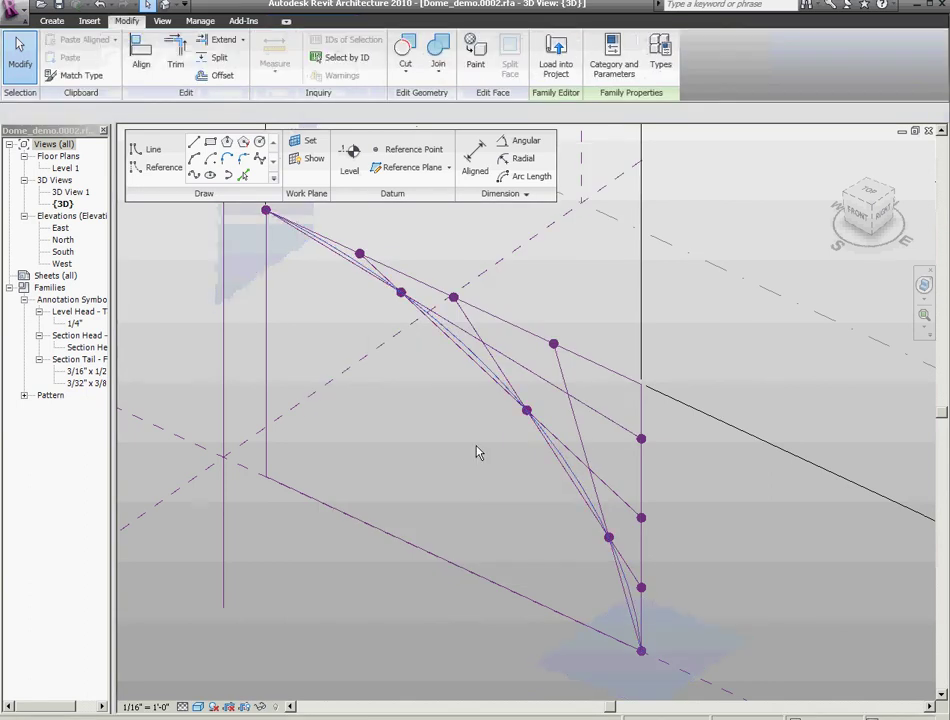
# Step: Revolve the spline profile around the vertical axis into a second oculus dome
pyautogui.scroll(-3, 478, 455)
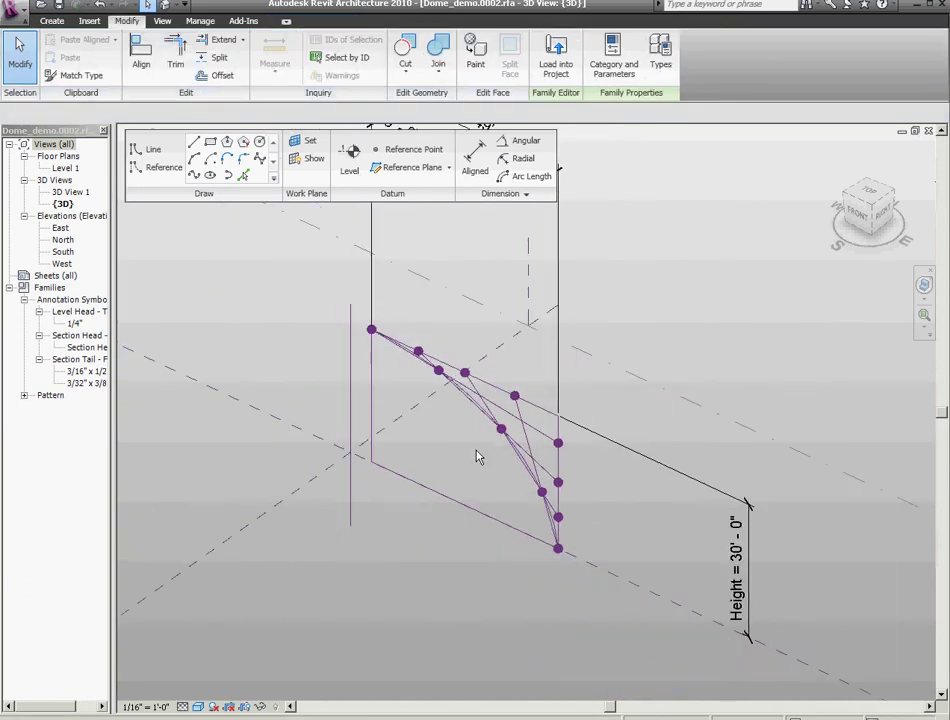
pyautogui.click(346, 388)
pyautogui.scroll(3, 433, 413)
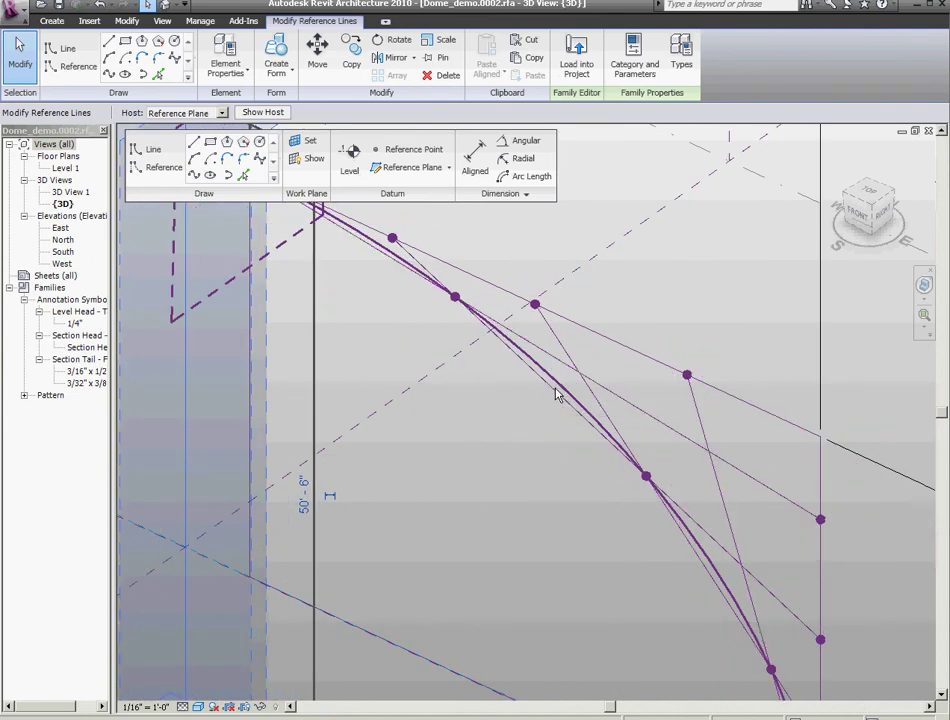
pyautogui.click(562, 392)
pyautogui.scroll(-1, 517, 454)
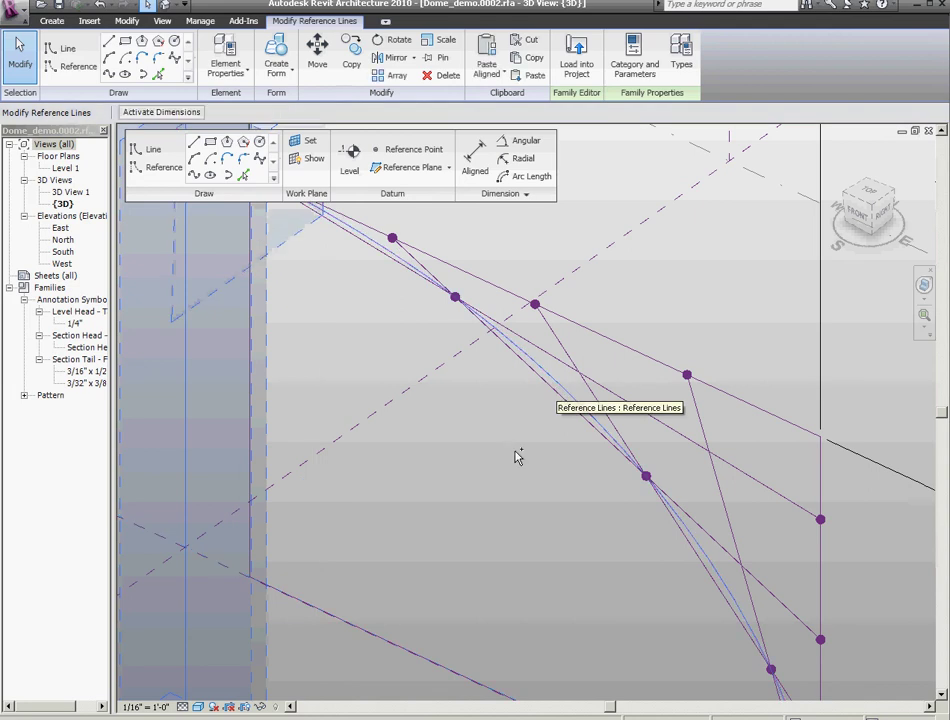
pyautogui.scroll(-3, 520, 456)
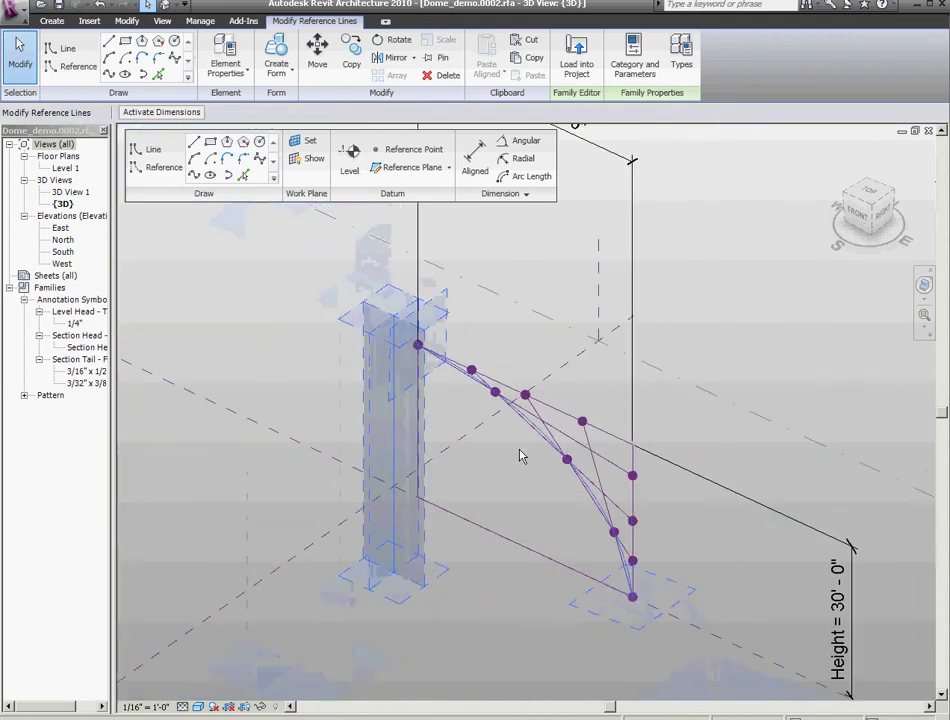
pyautogui.click(276, 55)
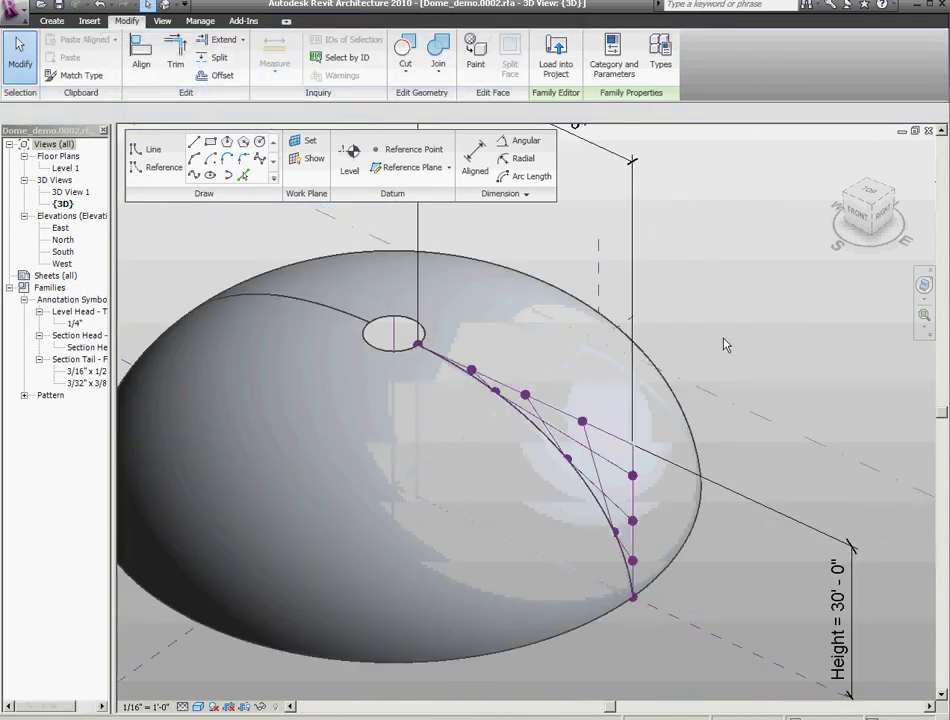
pyautogui.scroll(-5, 723, 346)
pyautogui.scroll(2, 540, 530)
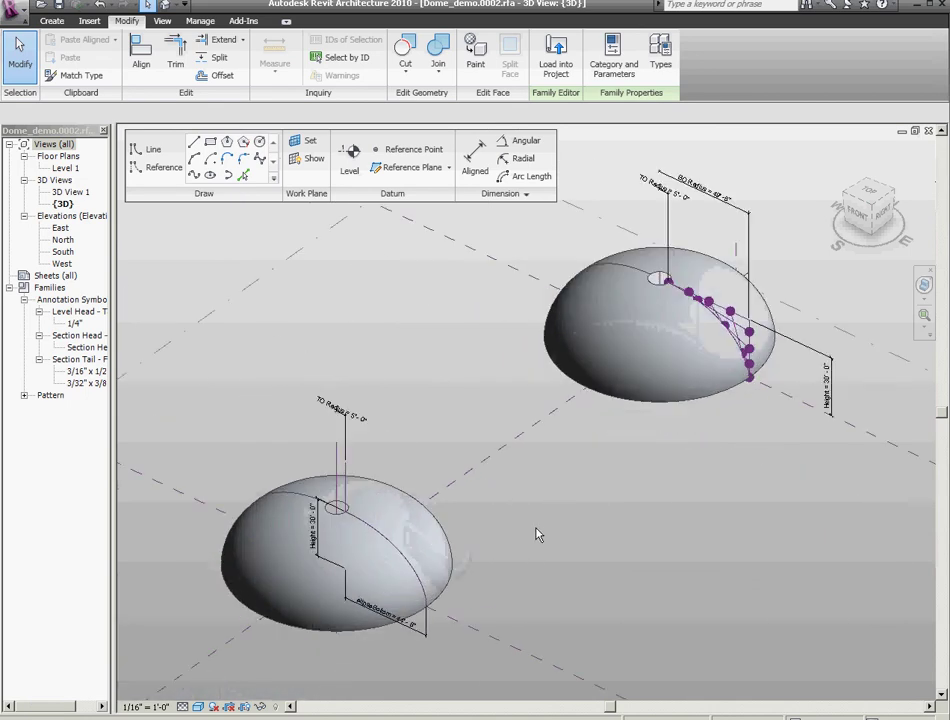
pyautogui.keyDown('shift'); pyautogui.moveTo(540, 533); pyautogui.dragTo(596, 506, button='middle'); pyautogui.keyUp('shift')
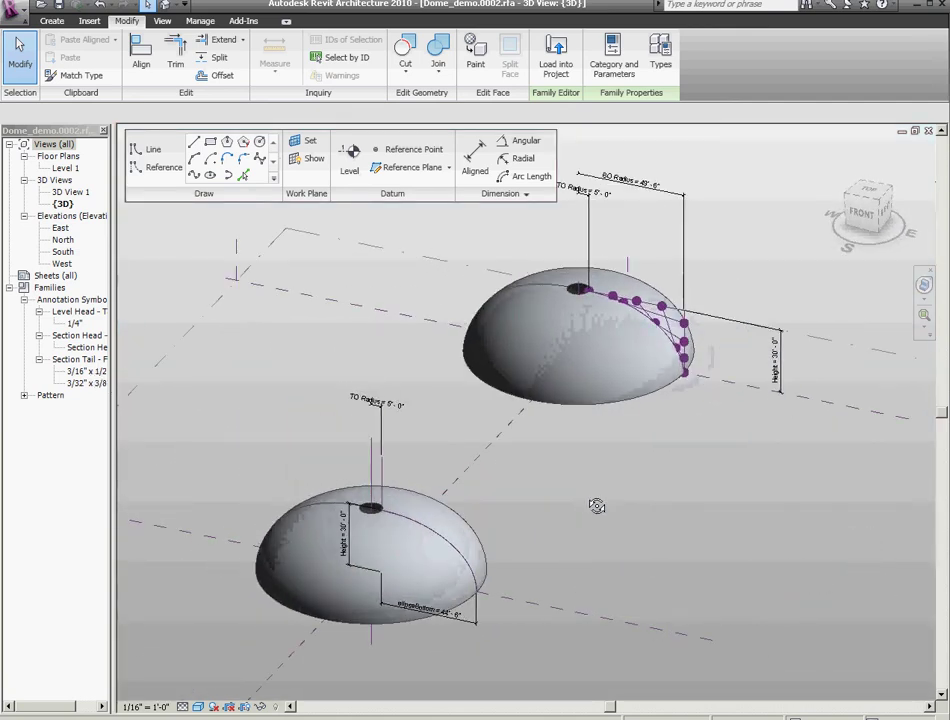
pyautogui.scroll(5, 662, 330)
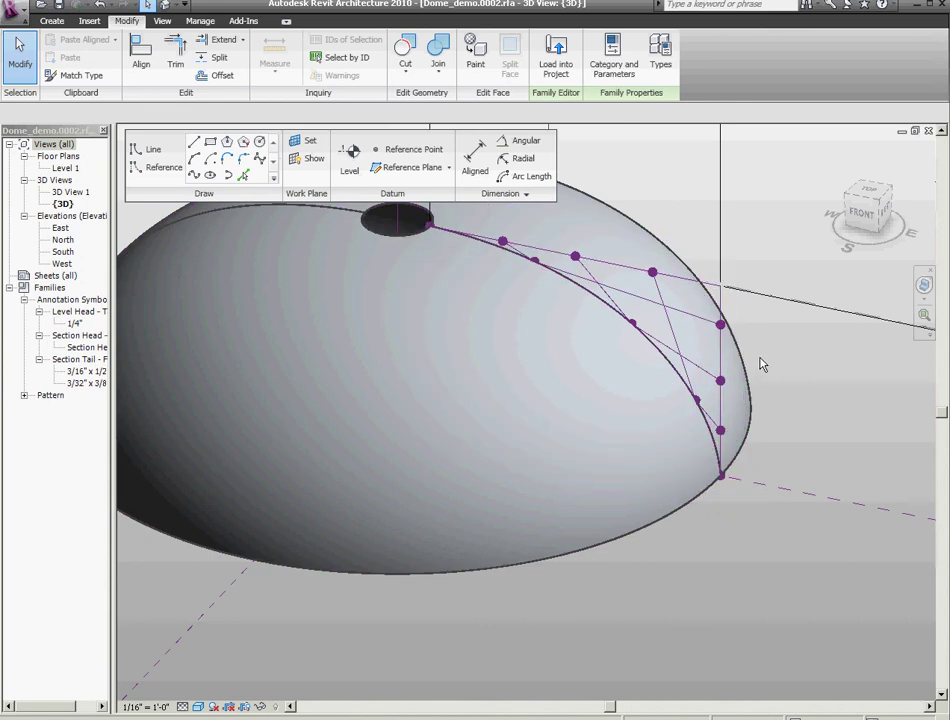
pyautogui.keyDown('shift'); pyautogui.moveTo(683, 435); pyautogui.dragTo(527, 363, button='middle'); pyautogui.keyUp('shift')
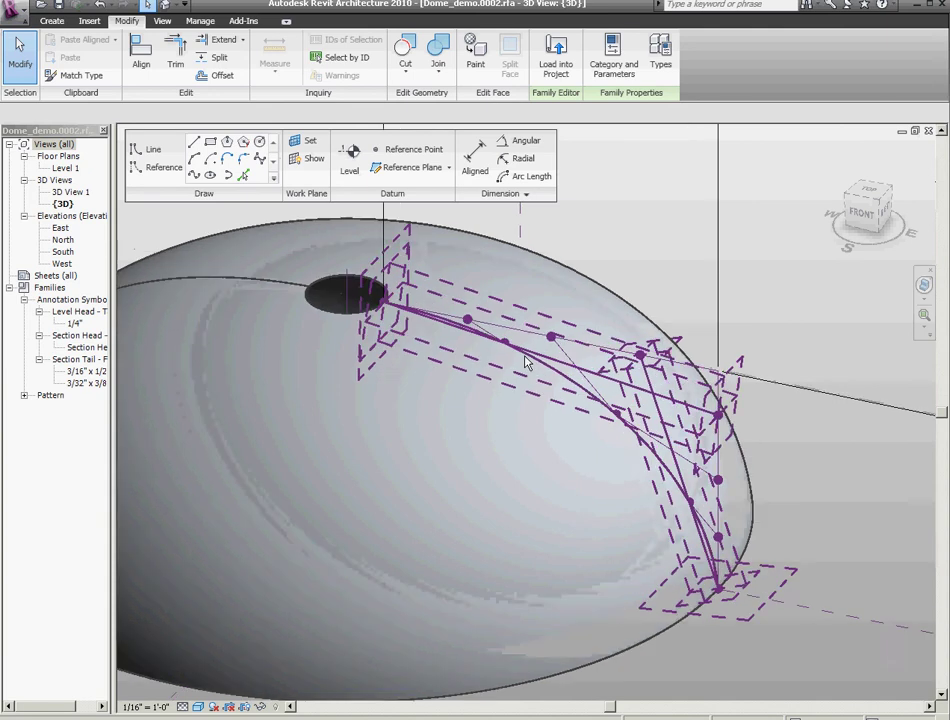
pyautogui.scroll(5, 527, 363)
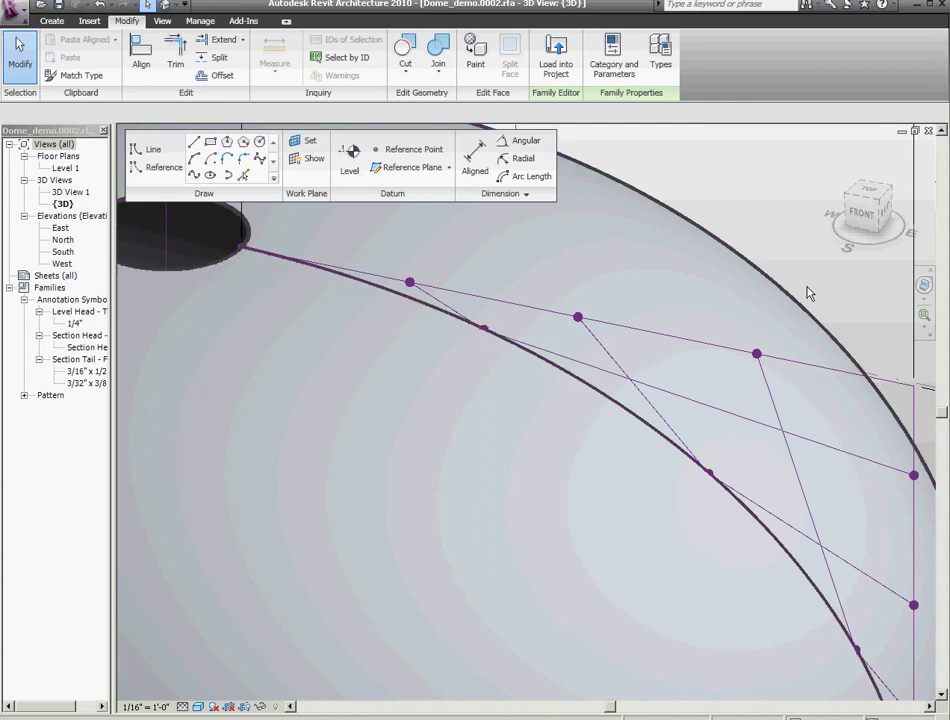
pyautogui.scroll(-1, 808, 294)
pyautogui.scroll(-2, 808, 294)
pyautogui.keyDown('shift'); pyautogui.moveTo(825, 297); pyautogui.dragTo(773, 340, button='middle'); pyautogui.keyUp('shift')
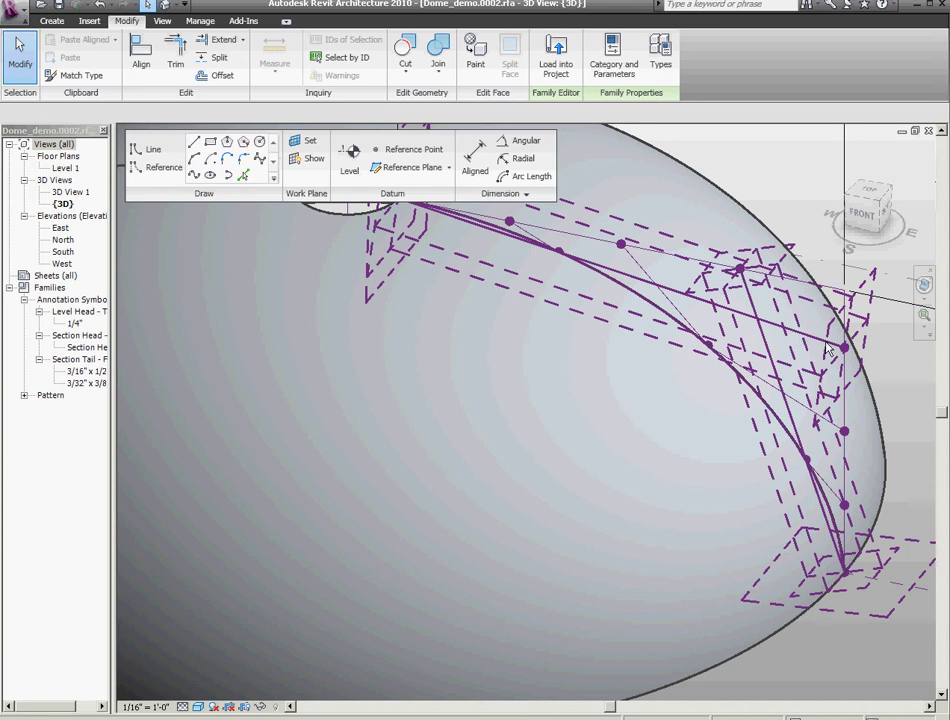
pyautogui.scroll(-3, 828, 348)
pyautogui.scroll(3, 869, 407)
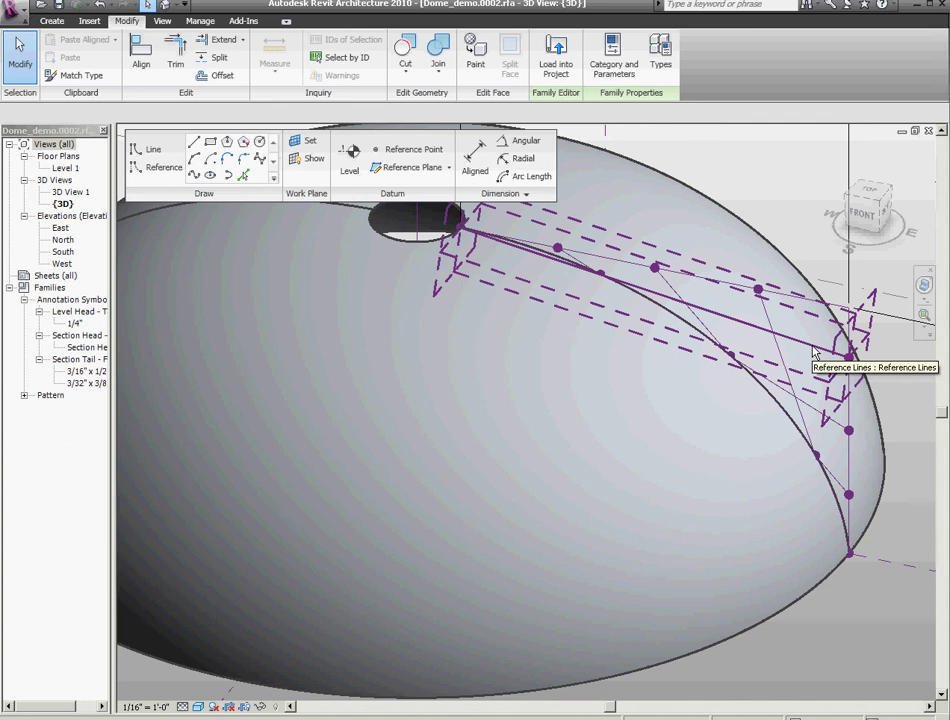
# Step: Revolve one straight profile line around the vertical axis into a flat ring disc
pyautogui.click(815, 352)
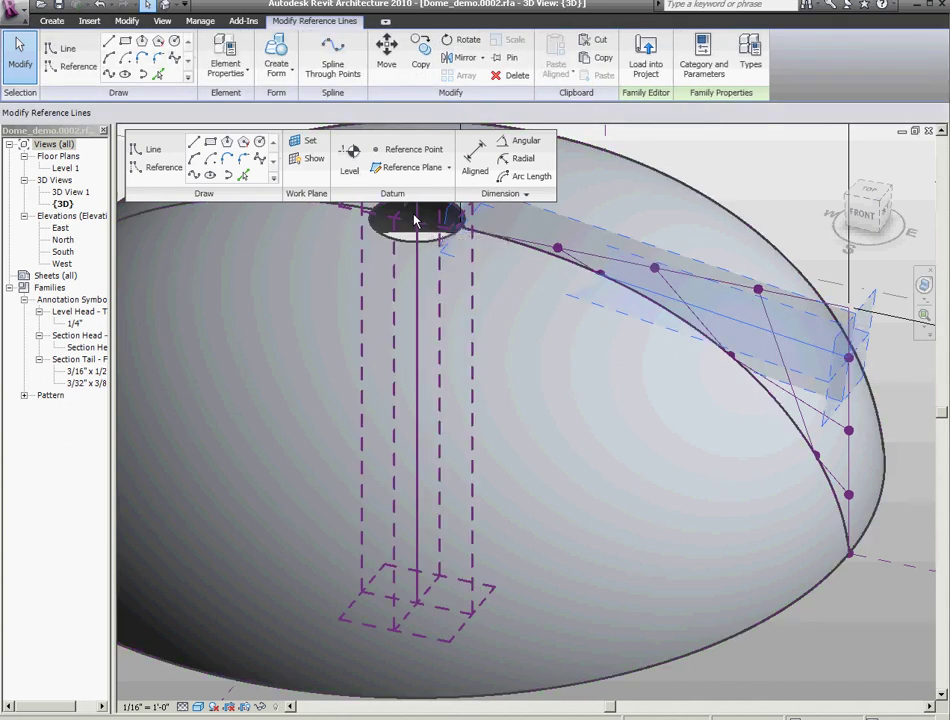
pyautogui.click(447, 290)
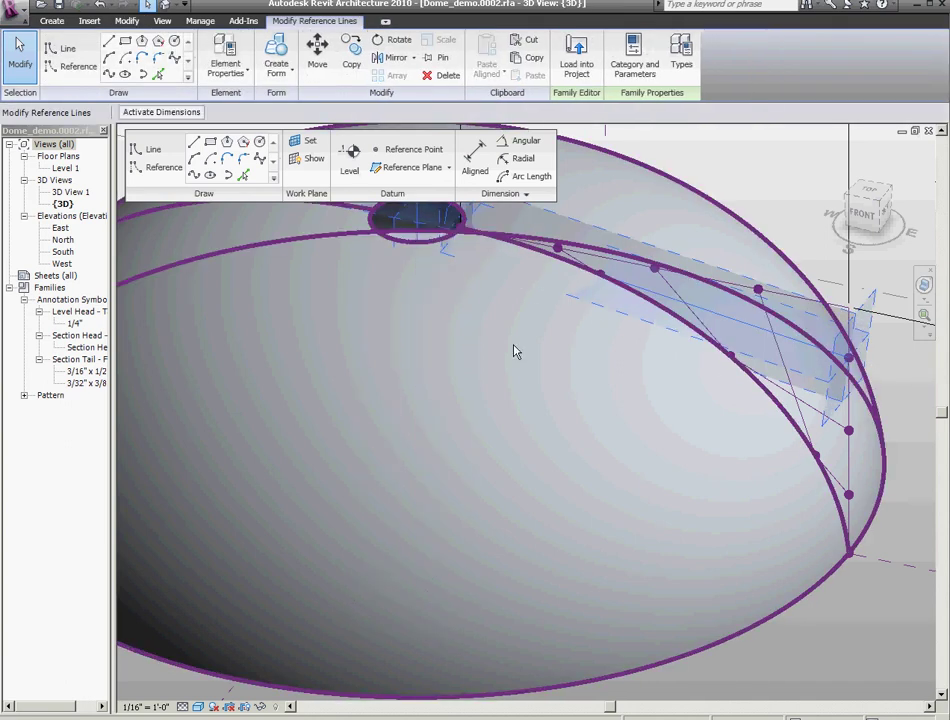
pyautogui.click(275, 61)
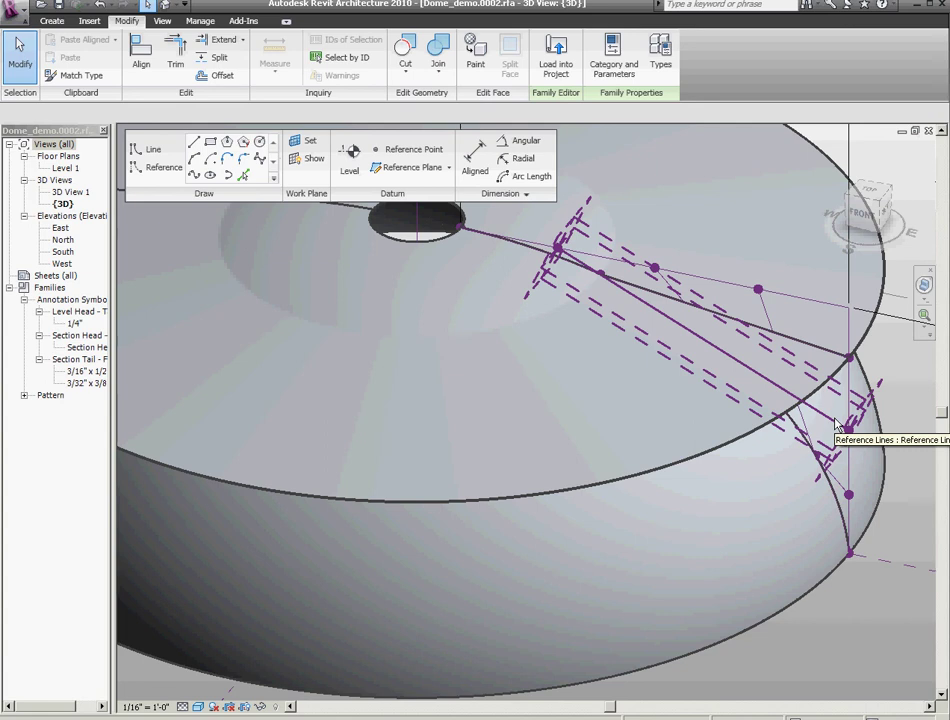
# Step: Revolve further profile line segments into another disc and orbit to view the stack
pyautogui.click(557, 341)
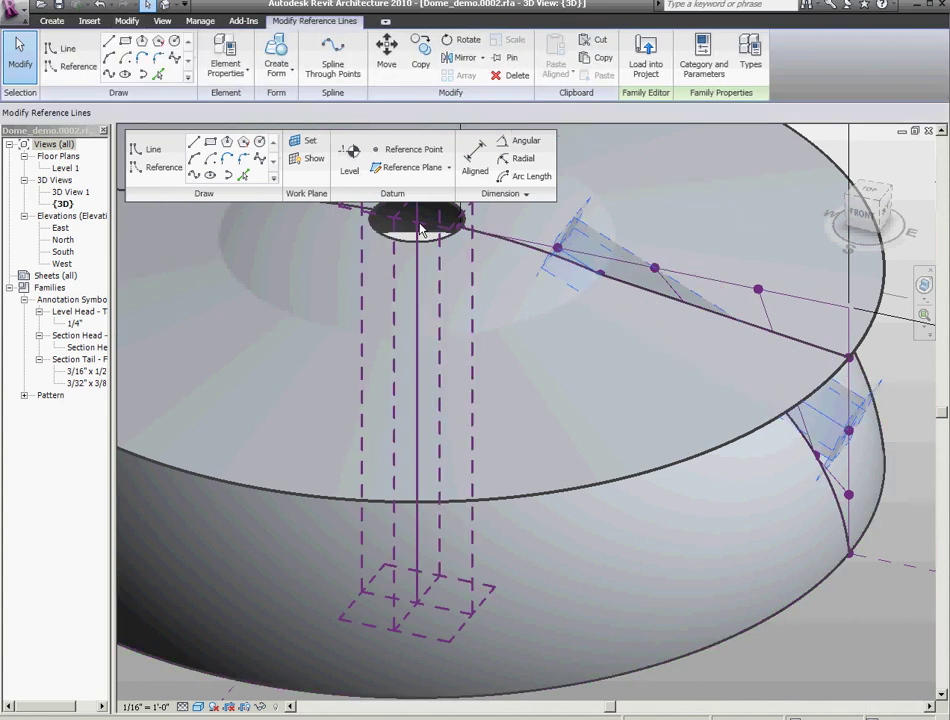
pyautogui.click(422, 226)
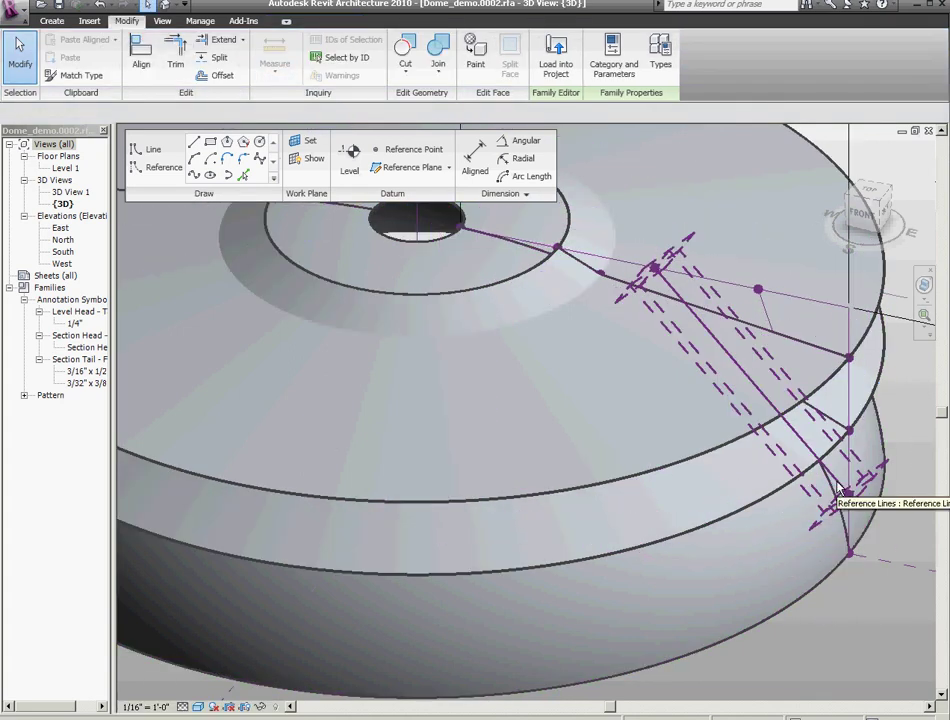
pyautogui.click(456, 305)
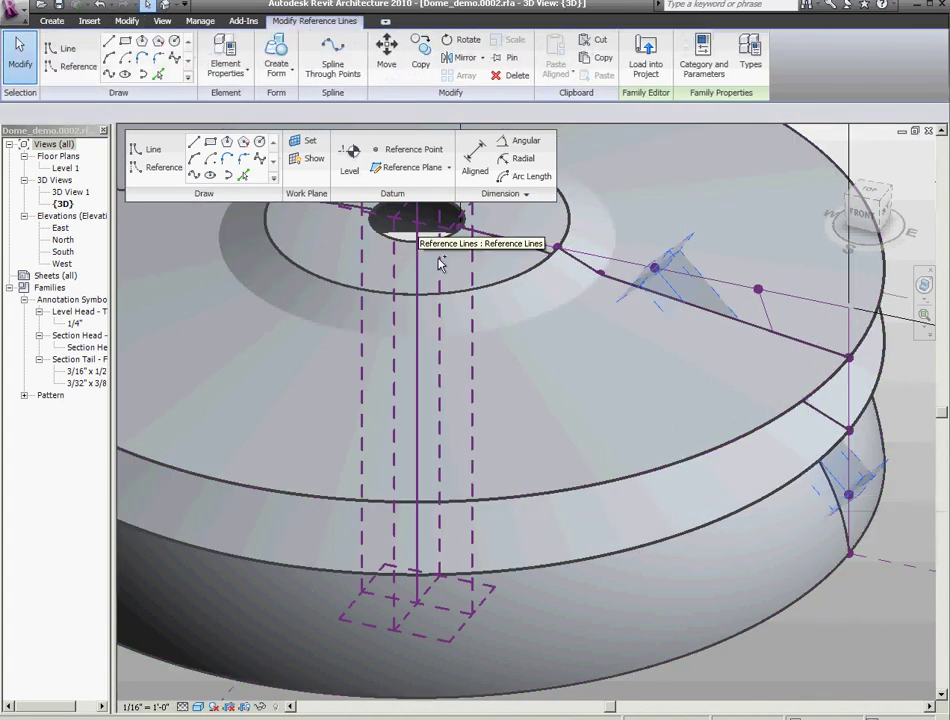
pyautogui.keyDown('ctrl'); pyautogui.click(500, 245); pyautogui.keyUp('ctrl')
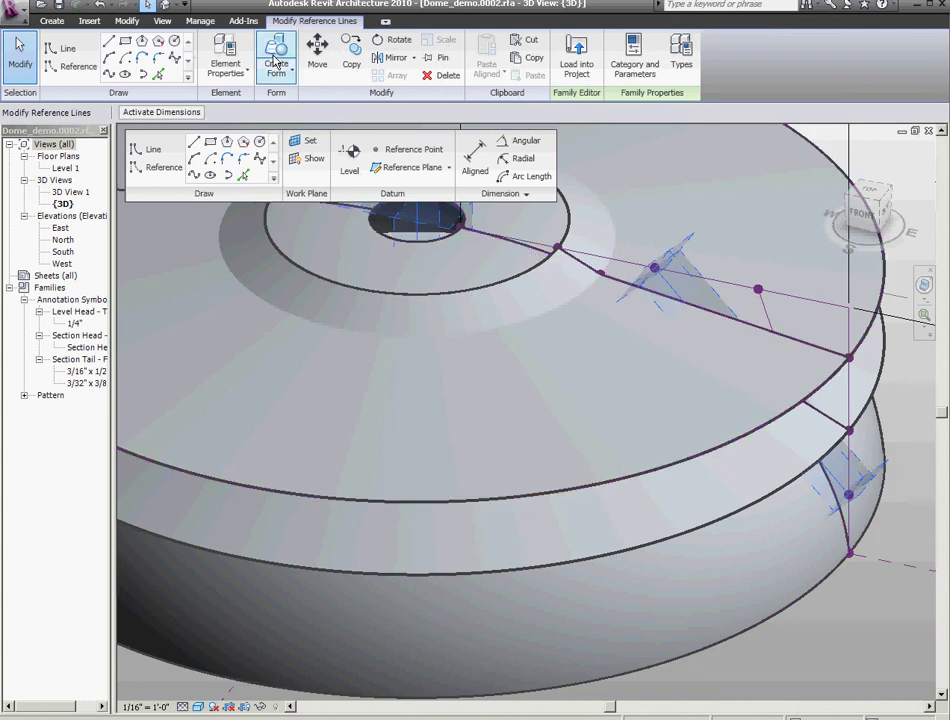
pyautogui.scroll(-4, 862, 573)
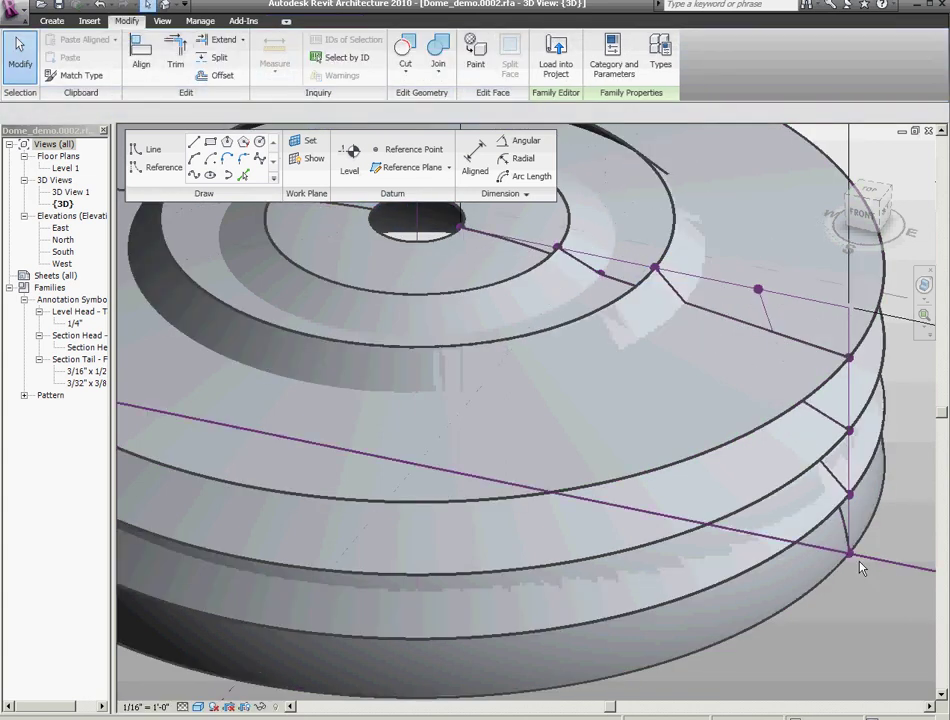
pyautogui.keyDown('shift'); pyautogui.moveTo(838, 598); pyautogui.dragTo(762, 570, button='middle'); pyautogui.keyUp('shift')
pyautogui.click(791, 568)
pyautogui.scroll(3, 770, 565)
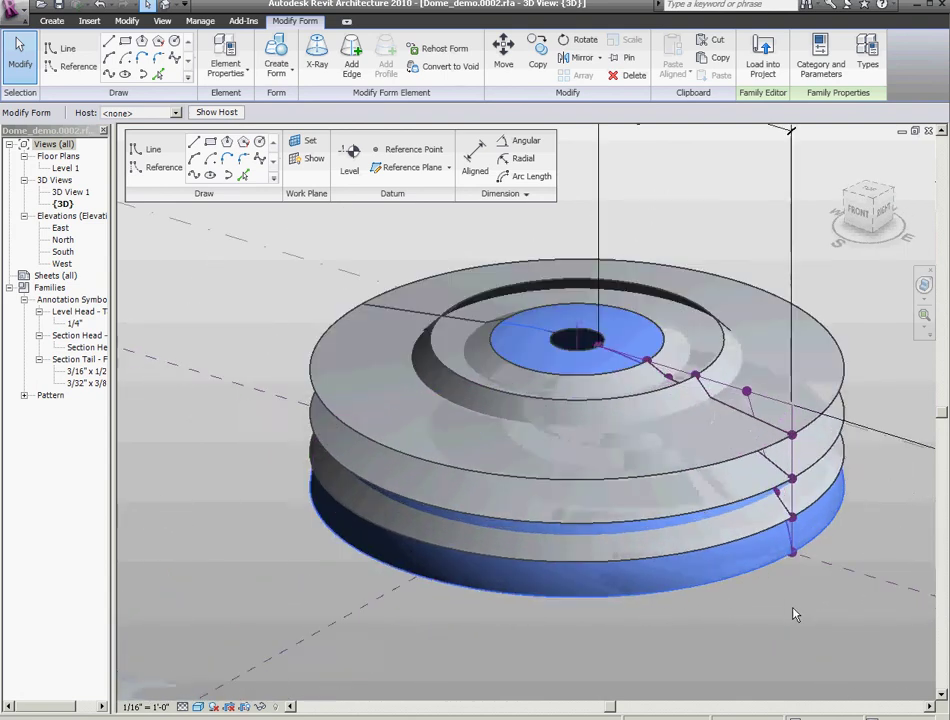
# Step: Deselect the disc experiments, then select the revolved oculus dome form to check it
pyautogui.click(795, 614)
pyautogui.scroll(3, 795, 614)
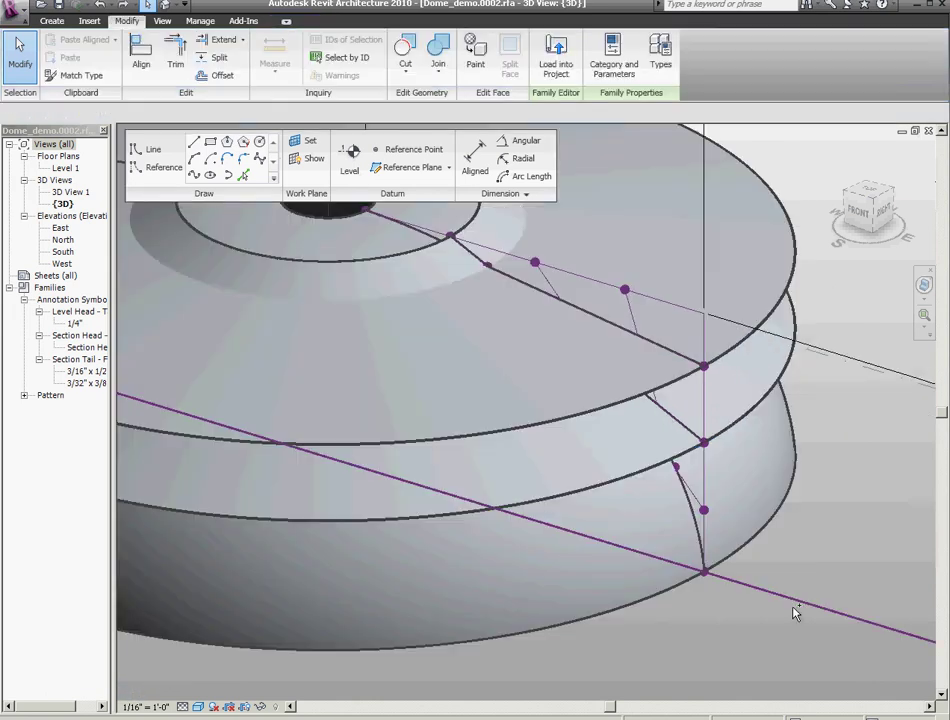
pyautogui.scroll(-4, 790, 590)
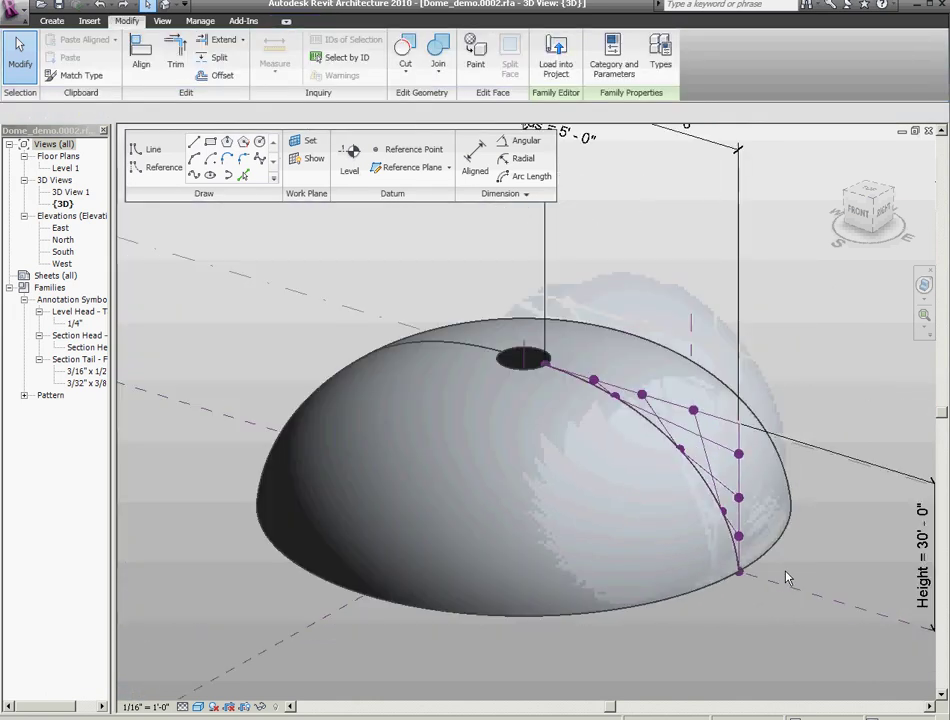
pyautogui.scroll(1, 678, 440)
pyautogui.scroll(5, 678, 440)
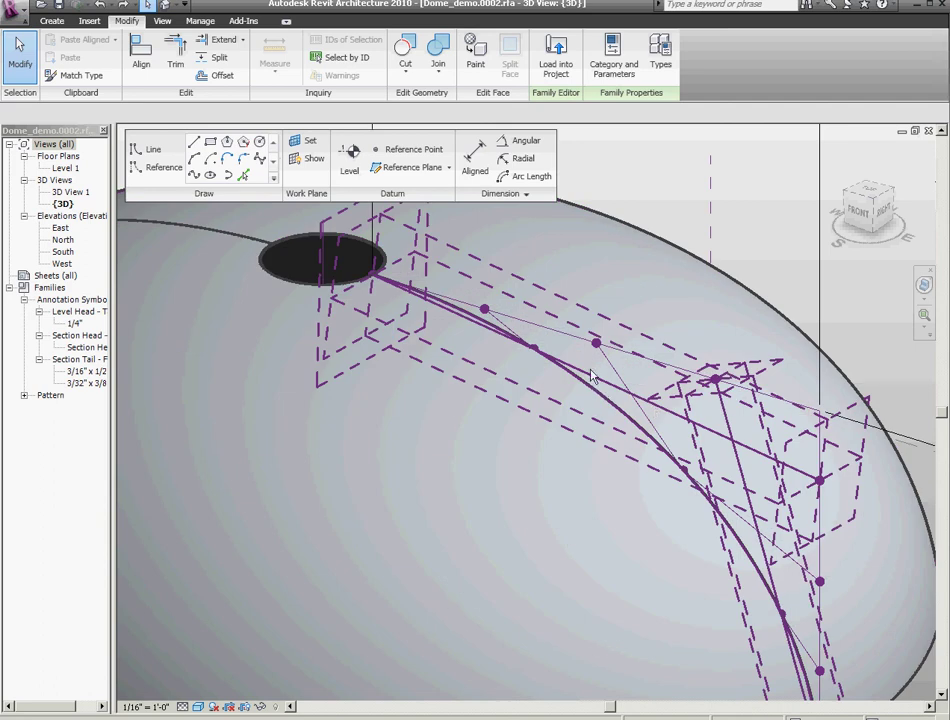
pyautogui.click(603, 513)
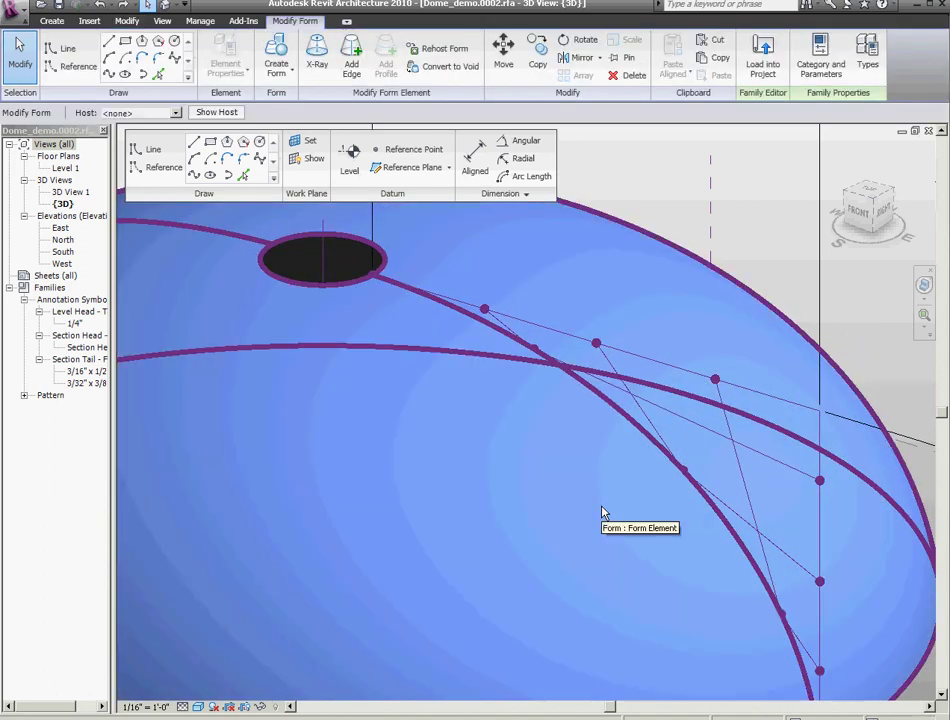
pyautogui.scroll(-5, 603, 513)
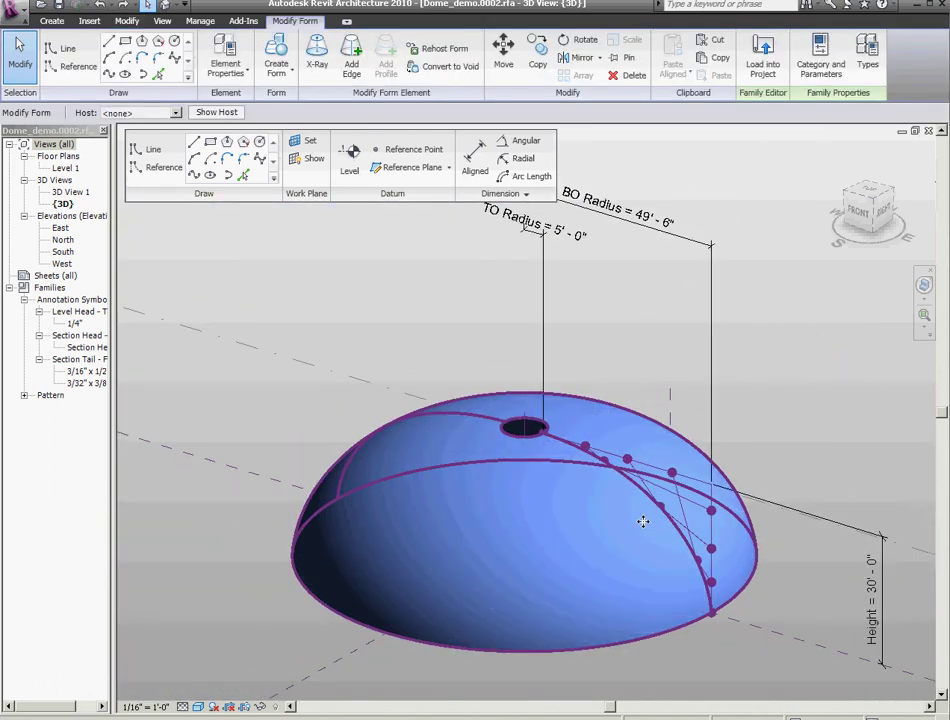
pyautogui.scroll(3, 769, 481)
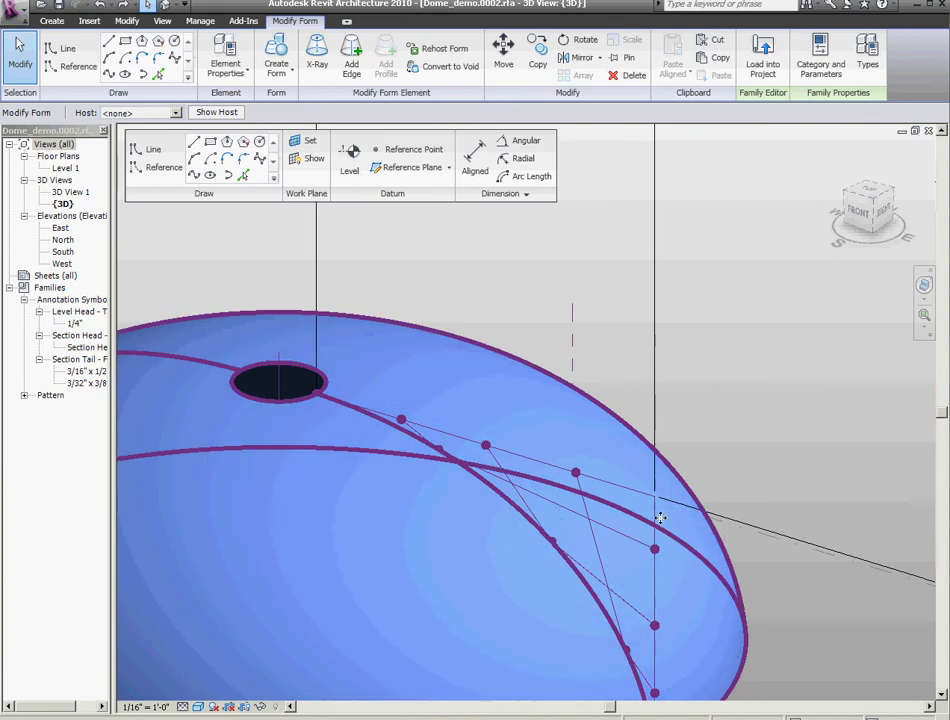